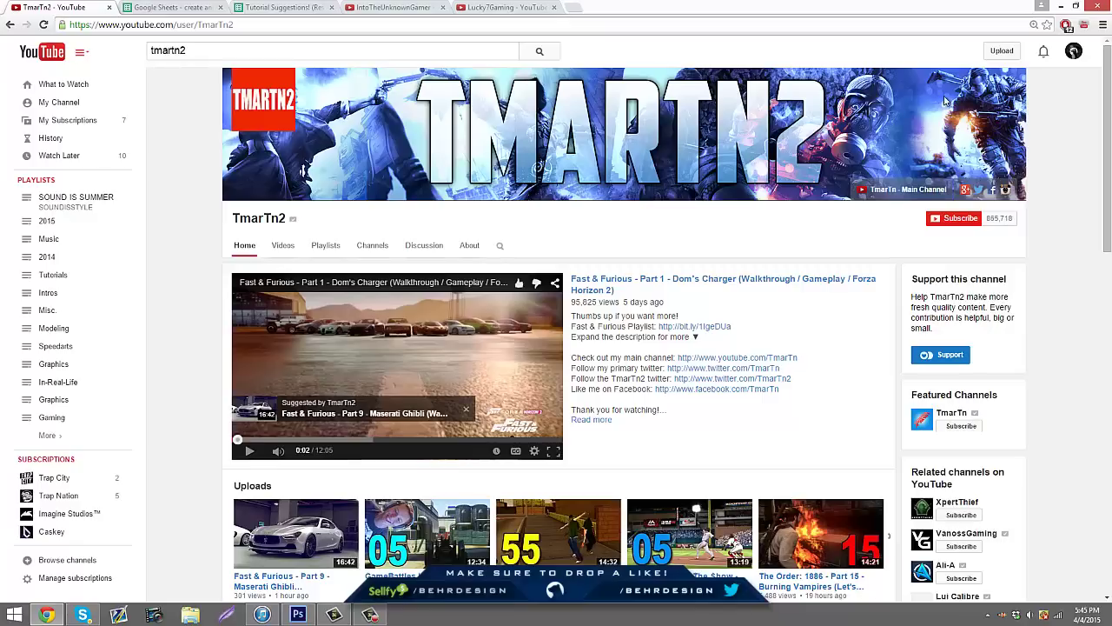
- Load google.com in place of the Google Sheets page in the browser tab
click(295, 615)
key(alt+Tab)
click(283, 7)
click(184, 7)
click(171, 25)
text(google)
key(Return)
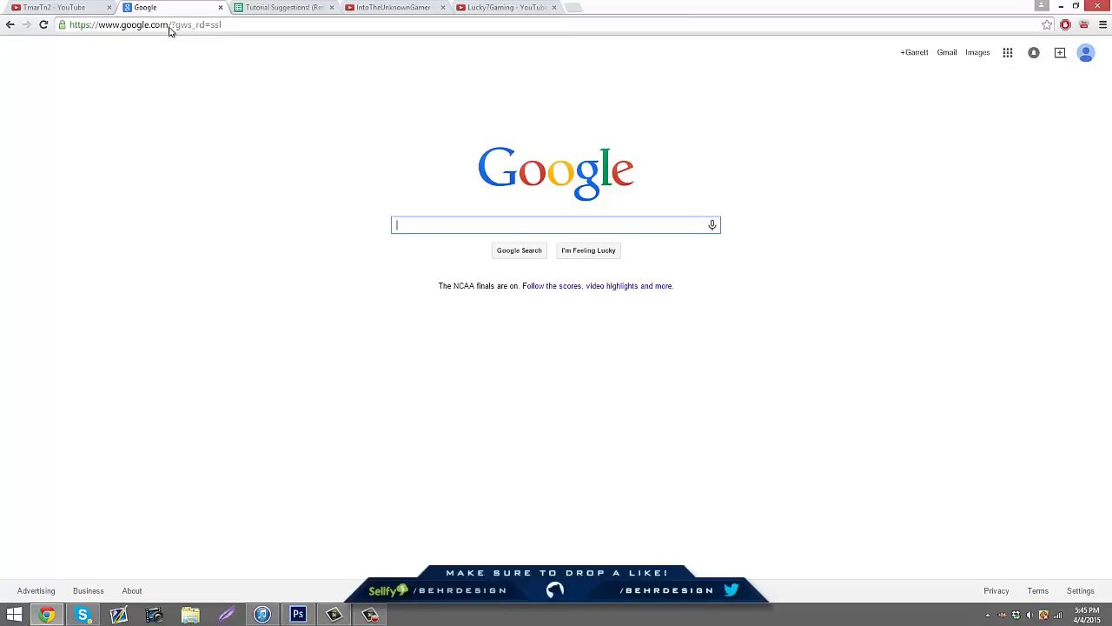
- Search Google for 'call of duty' and show the image results
text(c)
key(BackSpace)
text(call of duty)
key(Return)
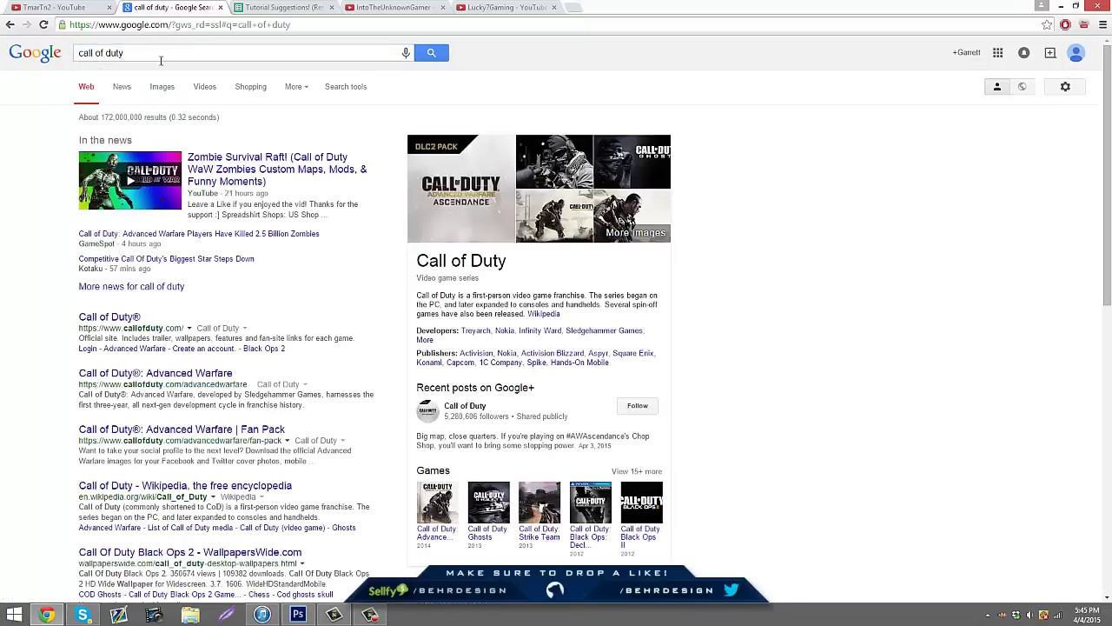
click(162, 86)
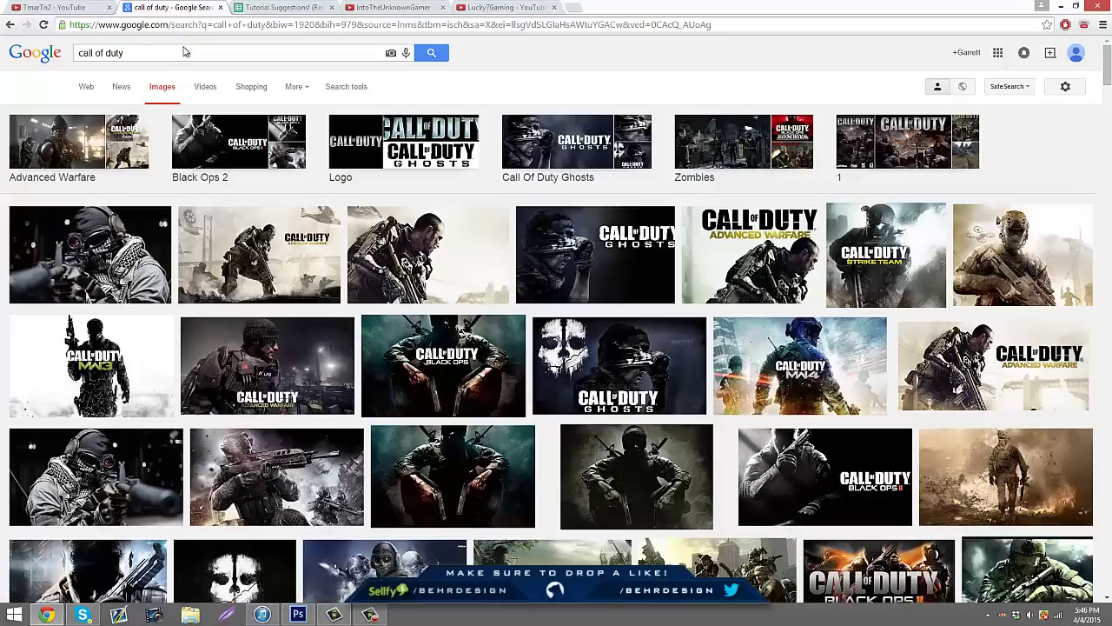
- Narrow the image search to 'call of duty zombies'
click(176, 54)
text(zomb)
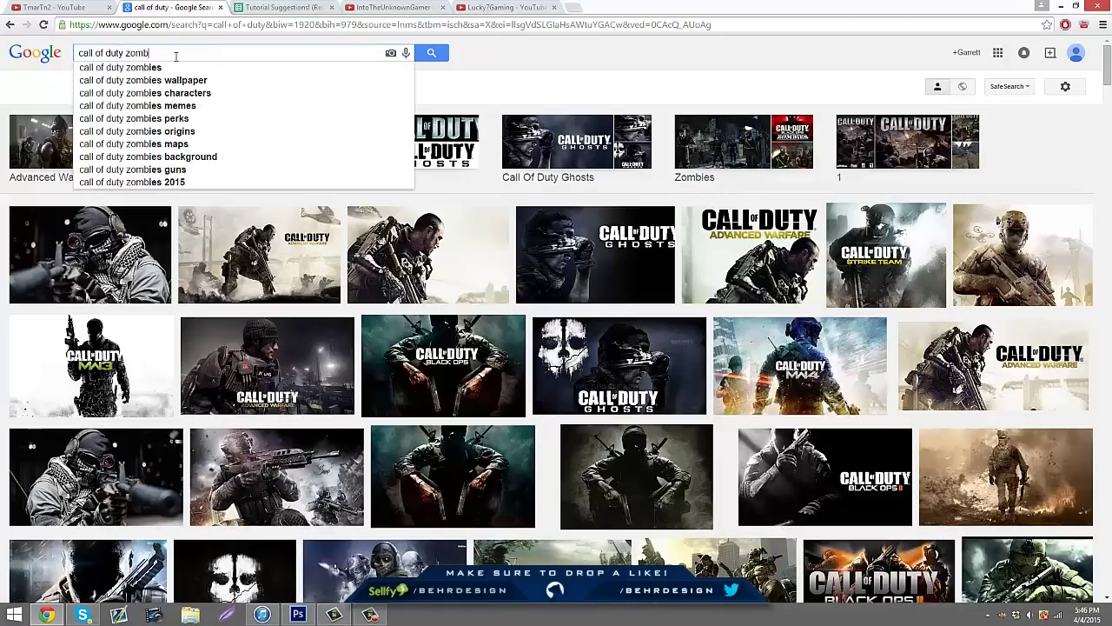
text(ies)
key(Return)
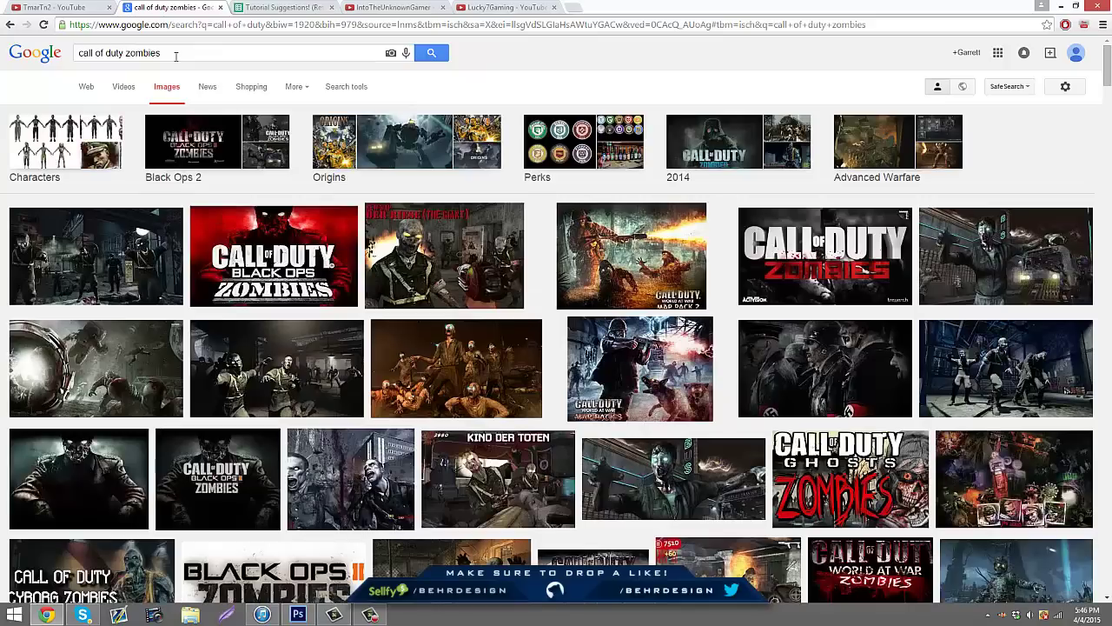
scroll(171, 273, down, 3)
scroll(260, 174, up, 3)
- Filter the image results to Large size only
click(346, 86)
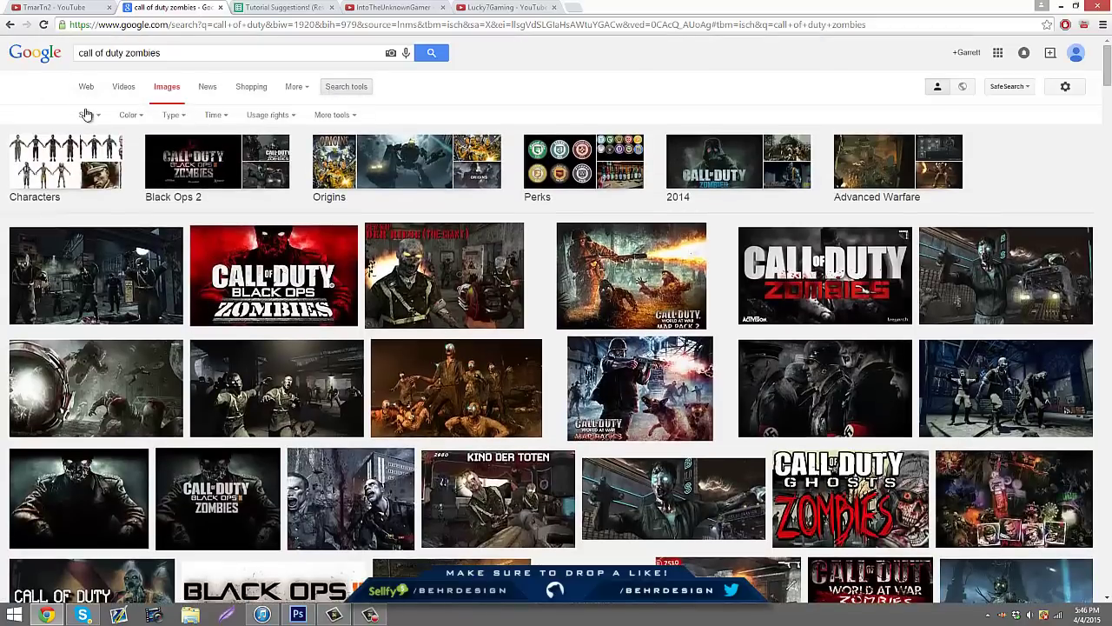
click(86, 115)
click(87, 144)
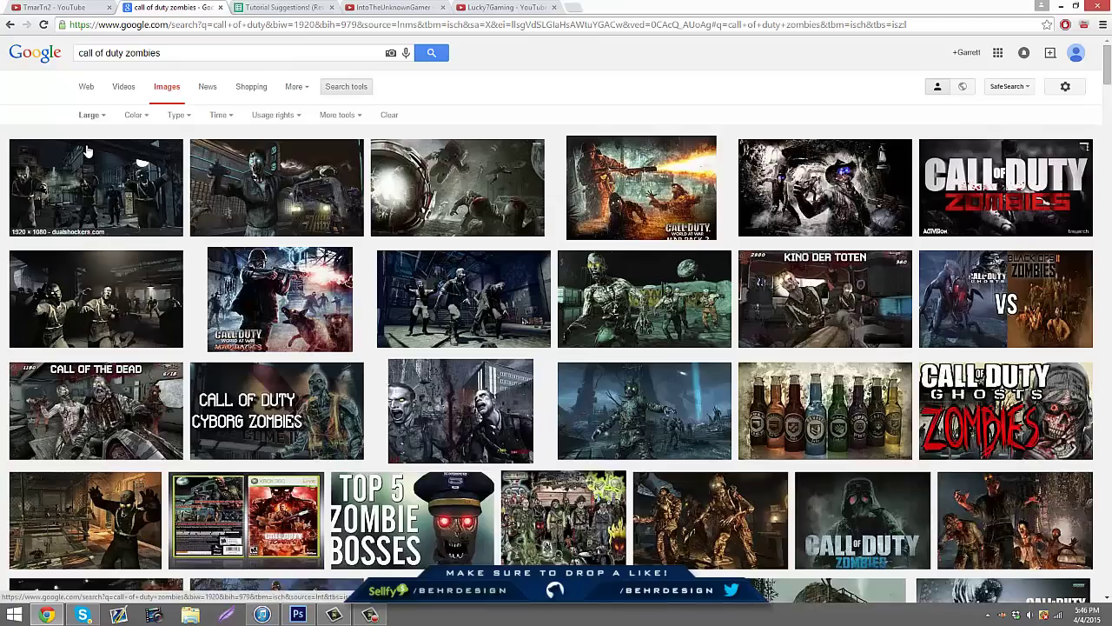
scroll(86, 152, down, 1)
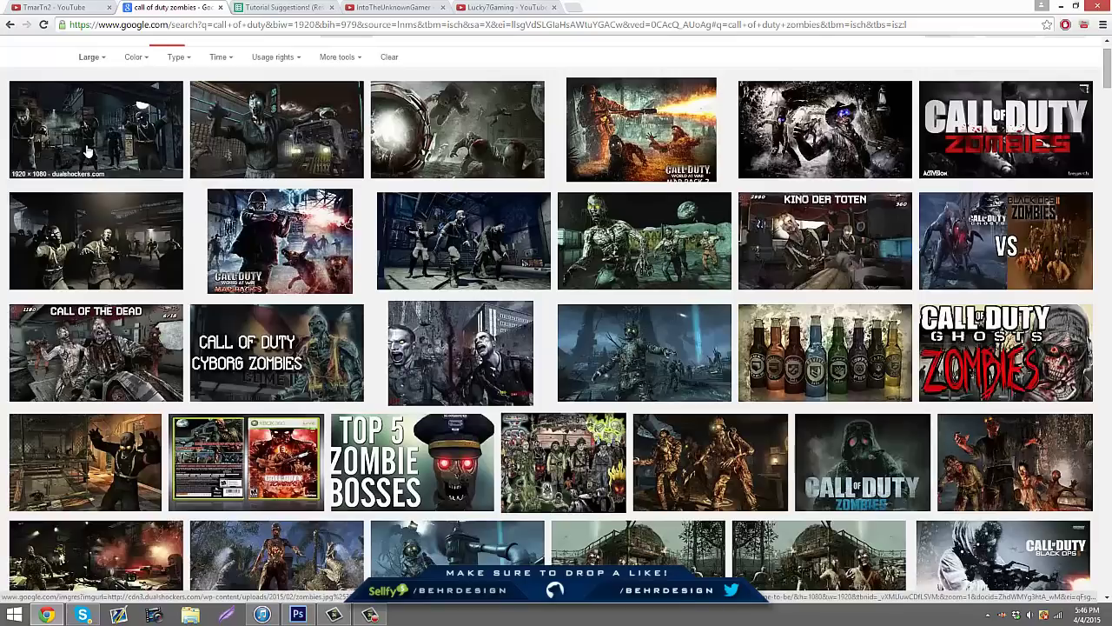
scroll(87, 152, up, 1)
- Extend the query to 'call of duty zombies advanced warfare'
click(181, 53)
text(advanced w)
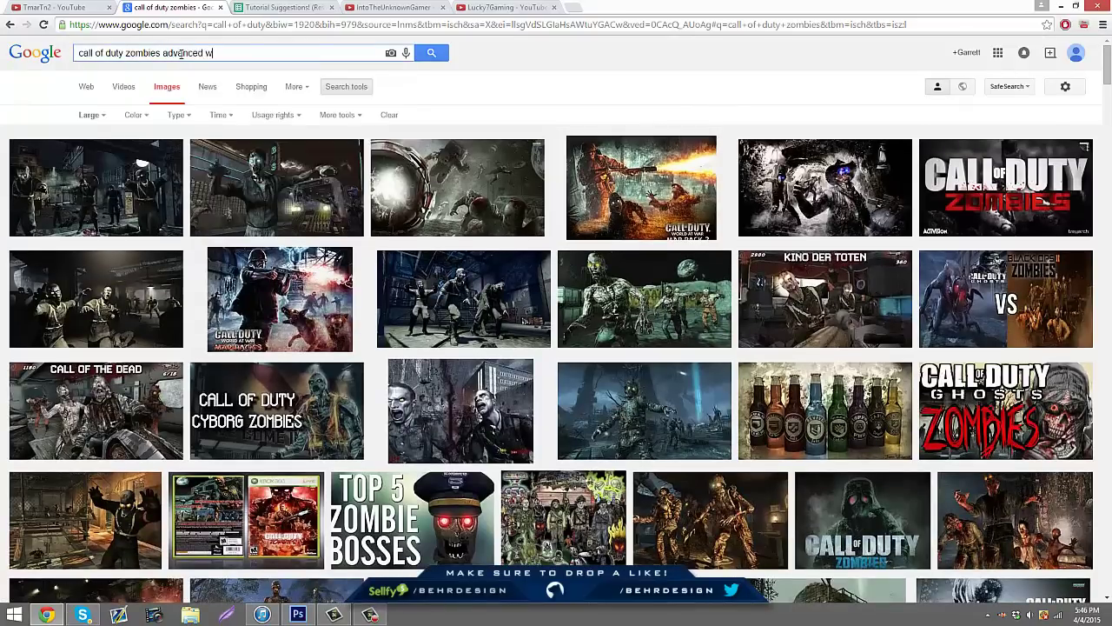
text(arfare)
key(Return)
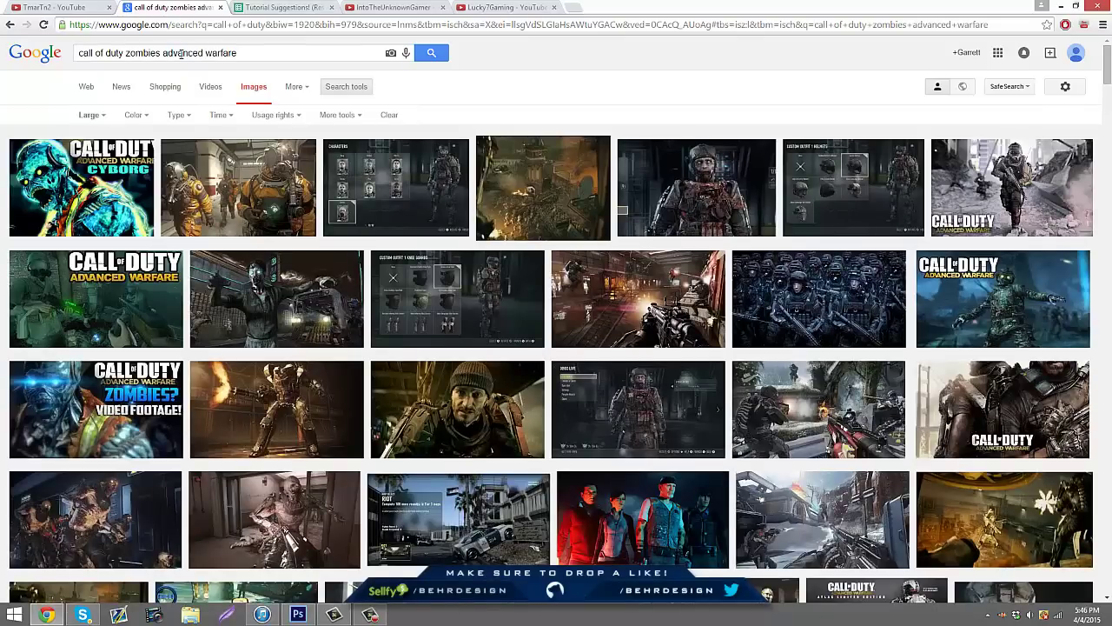
click(247, 52)
double_click(241, 52)
- Open the zombie horde image result at full size
click(104, 521)
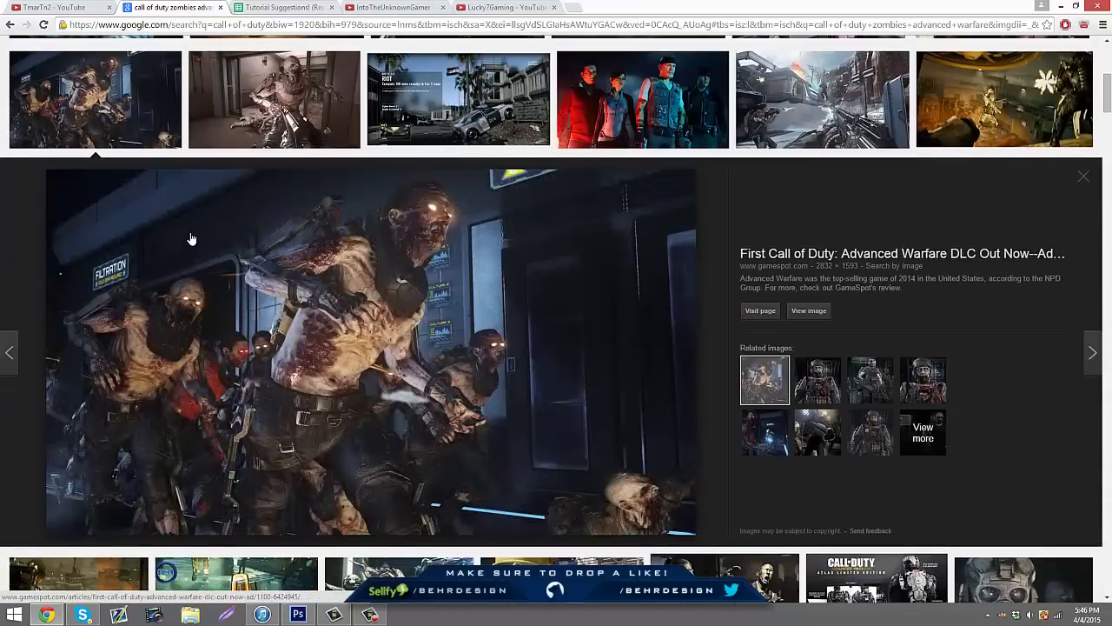
scroll(374, 309, up, 5)
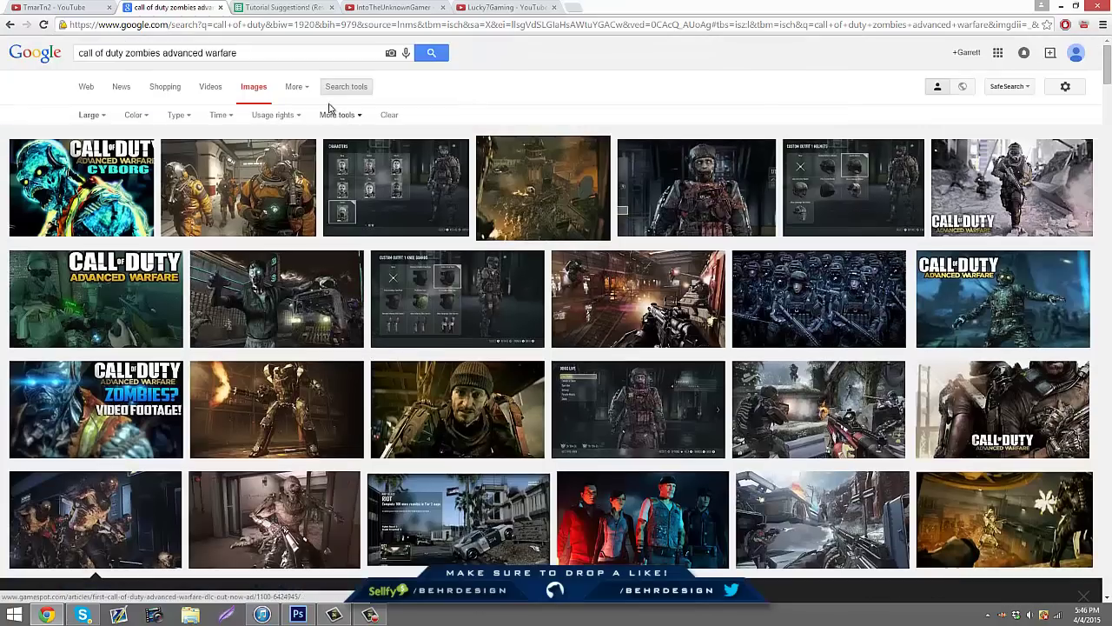
scroll(809, 397, down, 4)
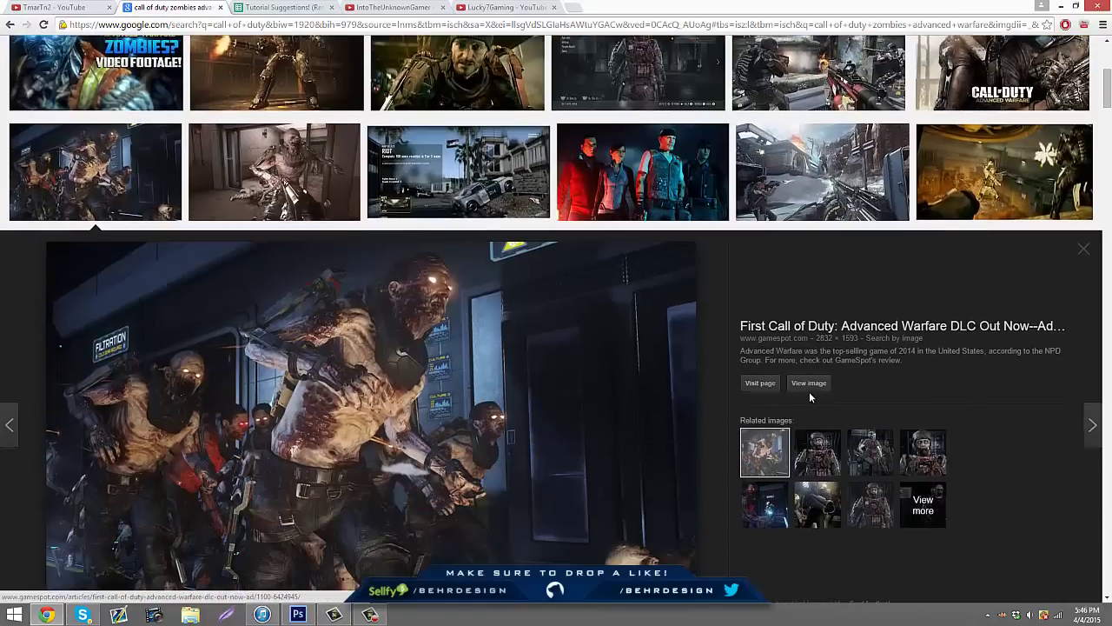
click(809, 389)
- Copy the zombie horde image and paste it into the banner as a new layer
right_click(476, 291)
click(483, 329)
click(298, 615)
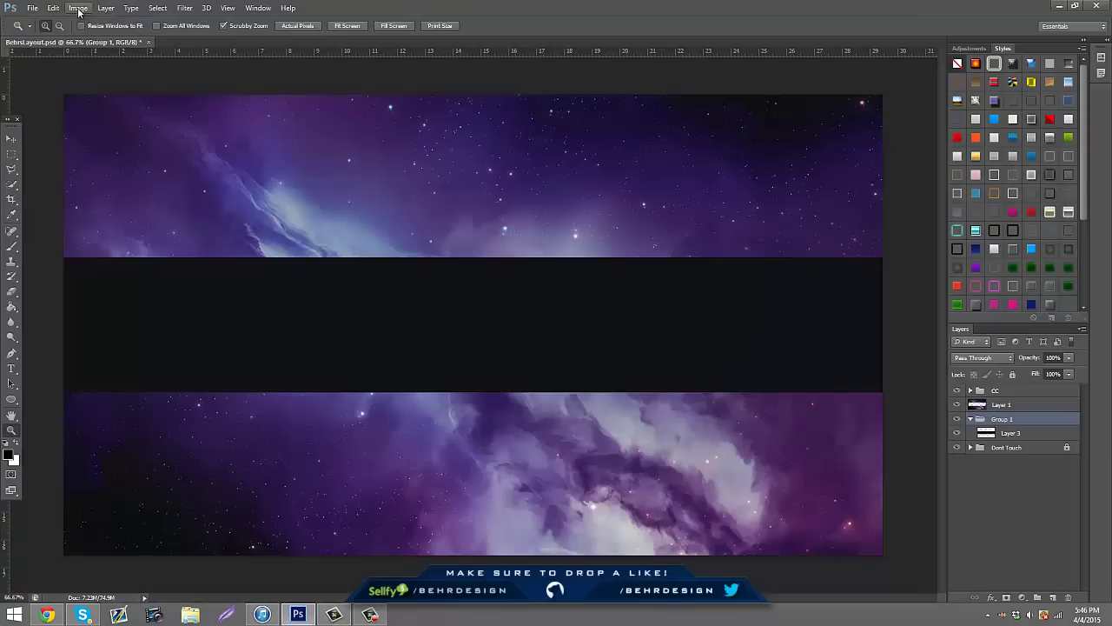
click(53, 8)
click(47, 614)
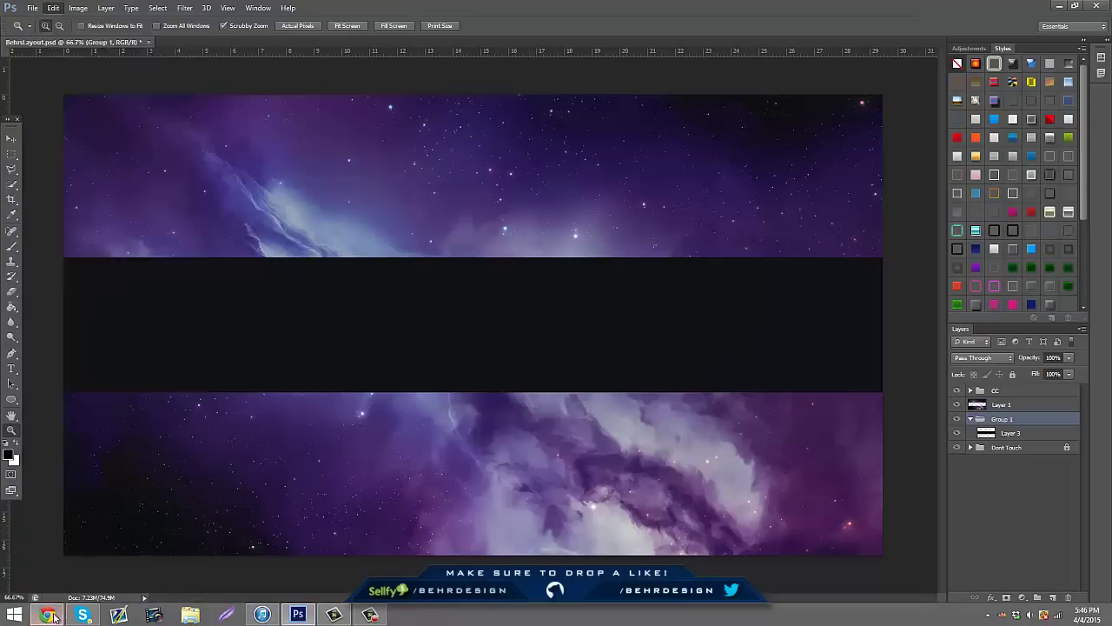
right_click(357, 247)
click(396, 277)
right_click(372, 271)
click(393, 307)
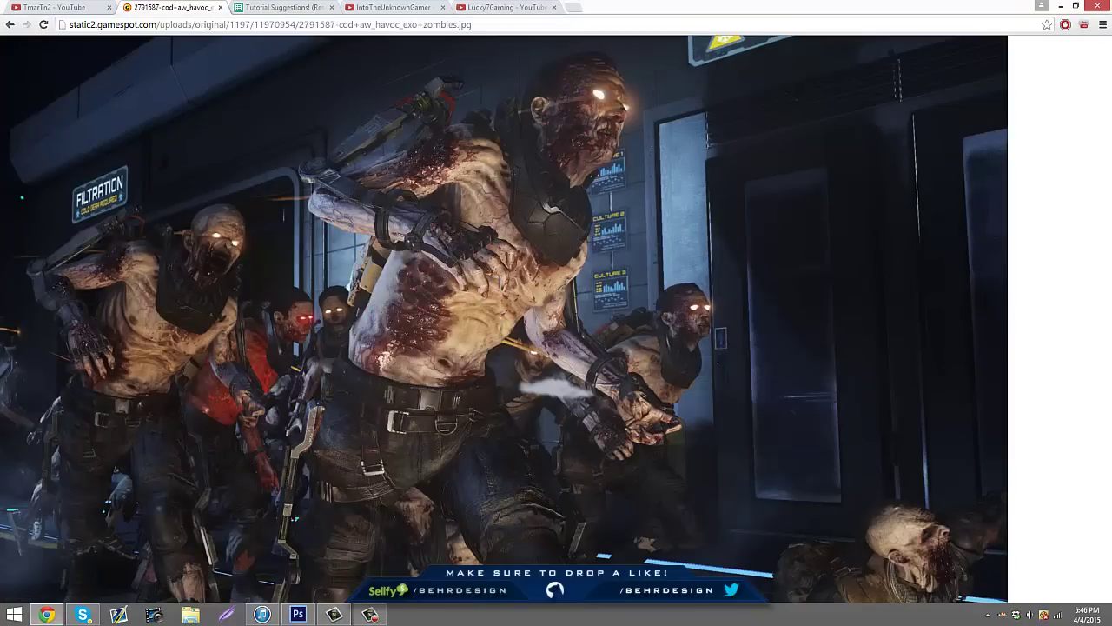
click(298, 614)
click(53, 8)
click(65, 108)
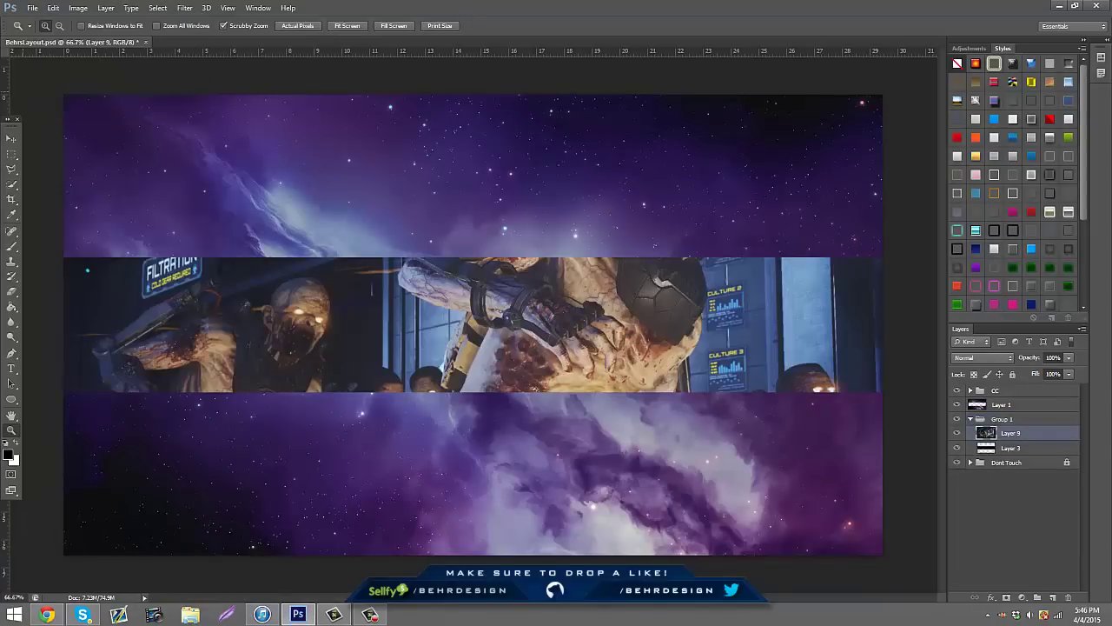
- Scale the zombie layer down and move it to the left of the middle band
click(12, 137)
key(ctrl+t)
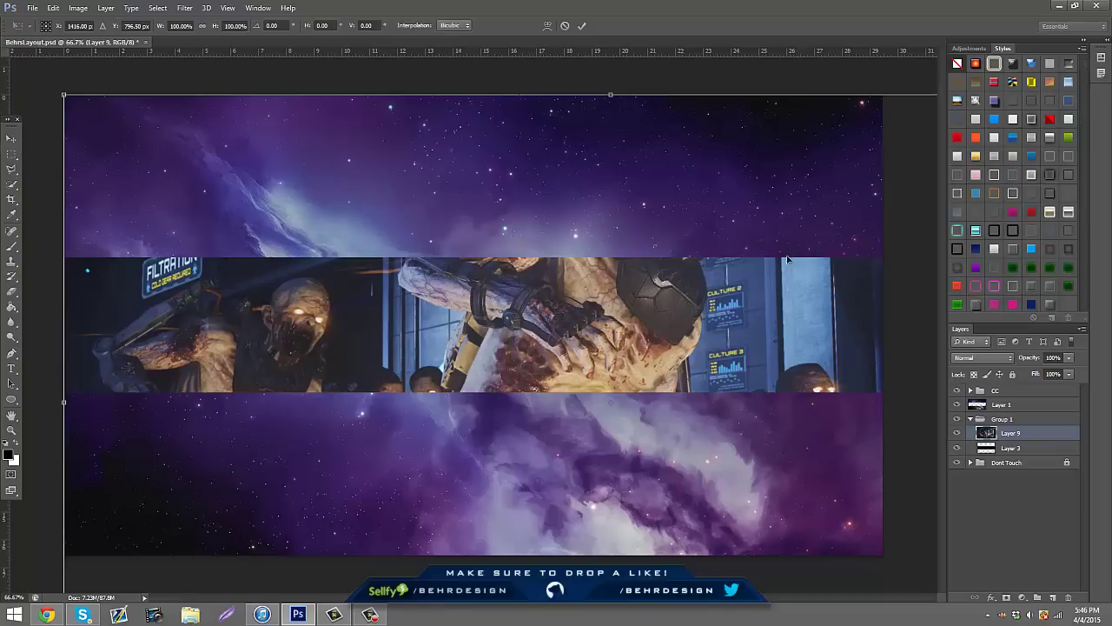
drag(429, 191, 847, 335)
click(11, 138)
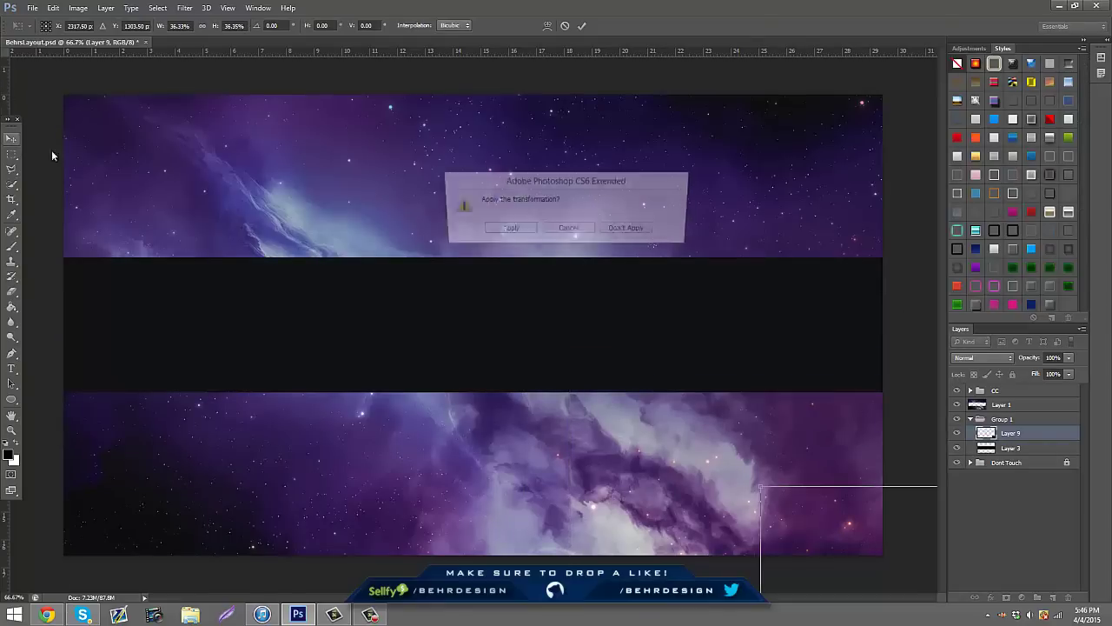
click(522, 232)
drag(330, 287, 287, 318)
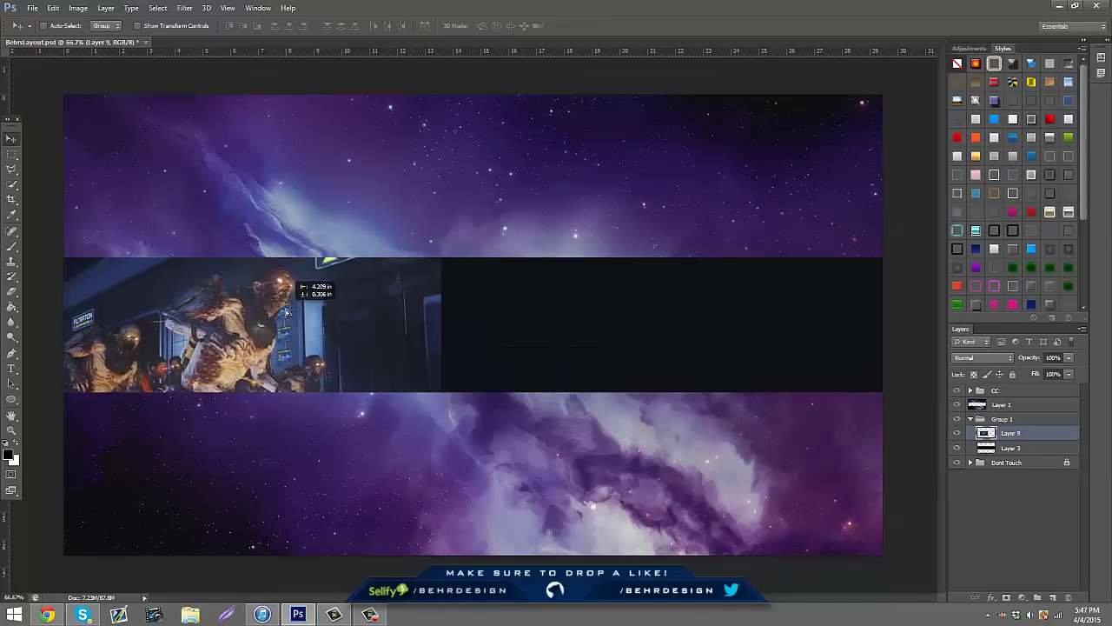
click(46, 615)
- Browse the Google Images results and preview a blue-tinted game screenshot
click(9, 24)
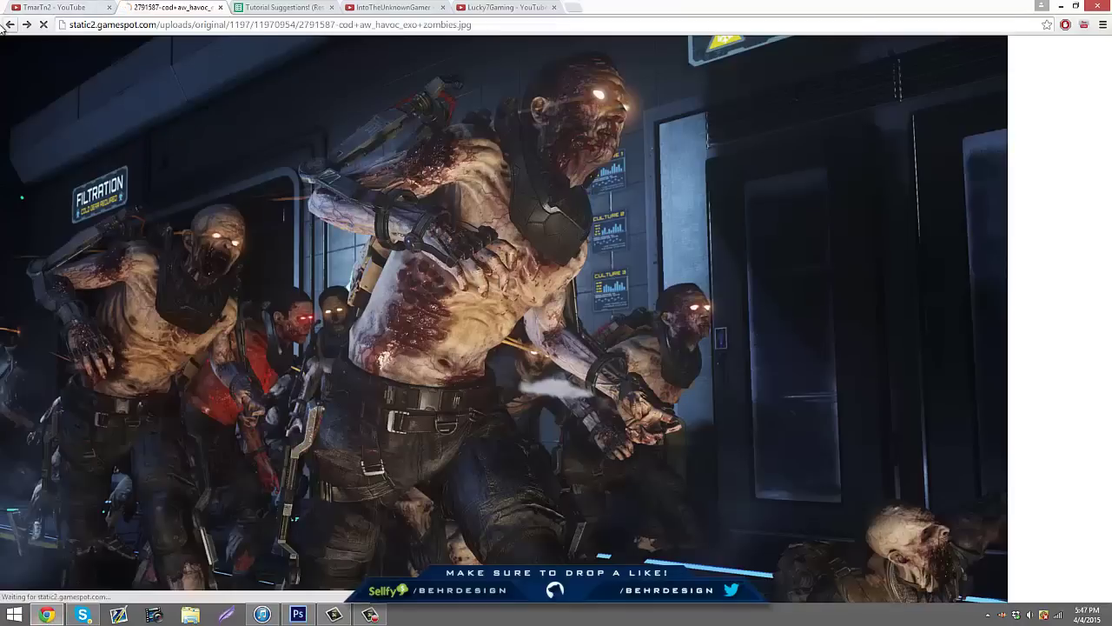
scroll(298, 213, down, 1)
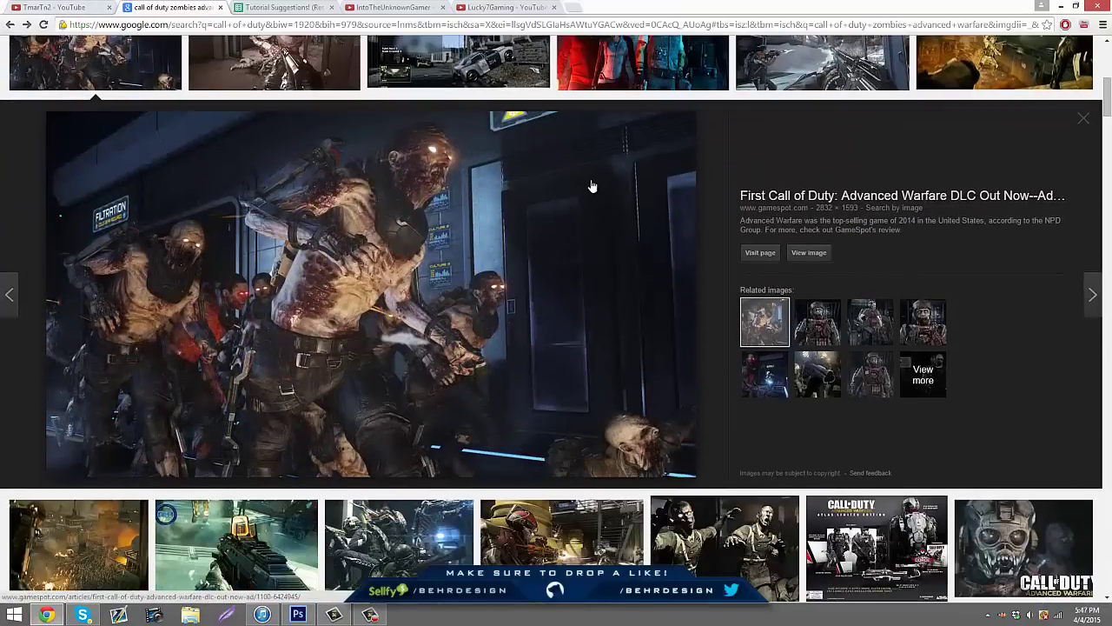
scroll(594, 208, down, 3)
scroll(426, 366, down, 2)
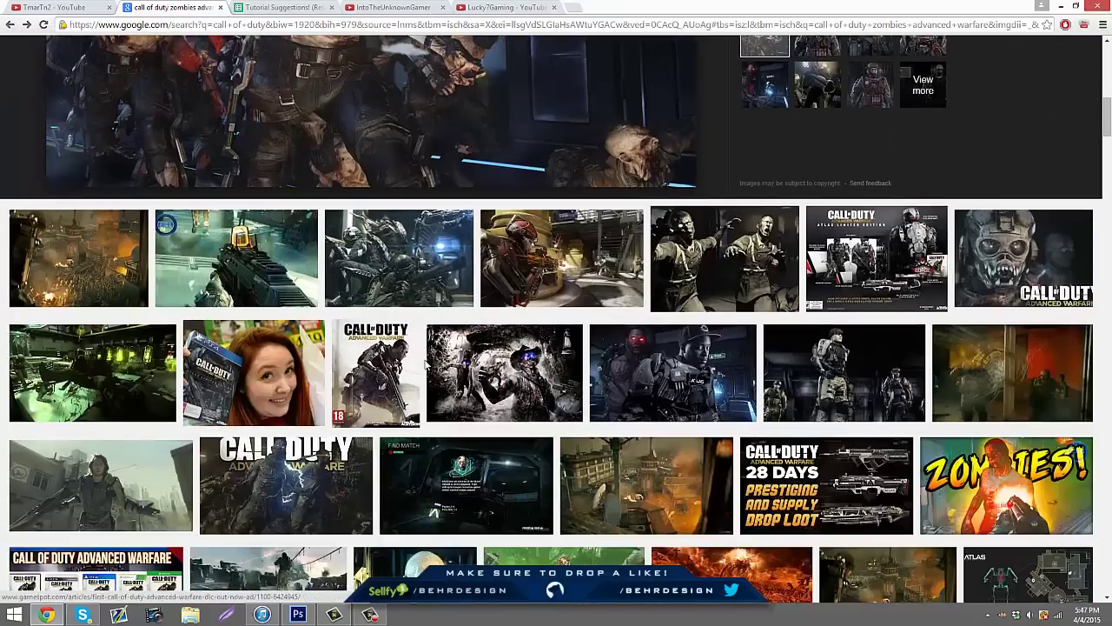
scroll(426, 366, down, 2)
scroll(426, 367, down, 5)
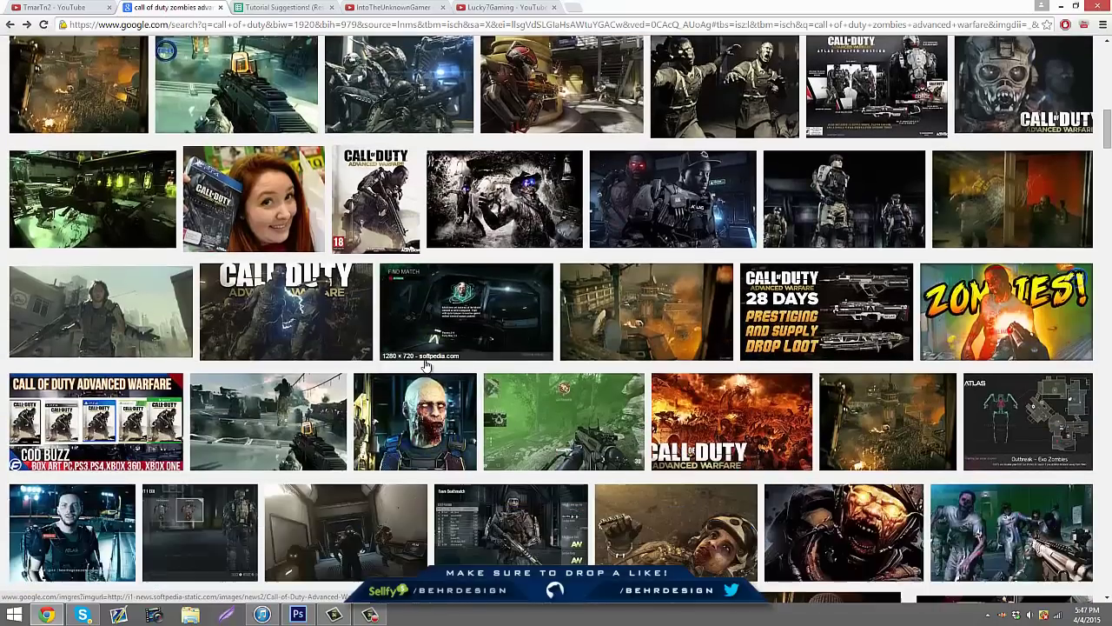
scroll(426, 364, down, 3)
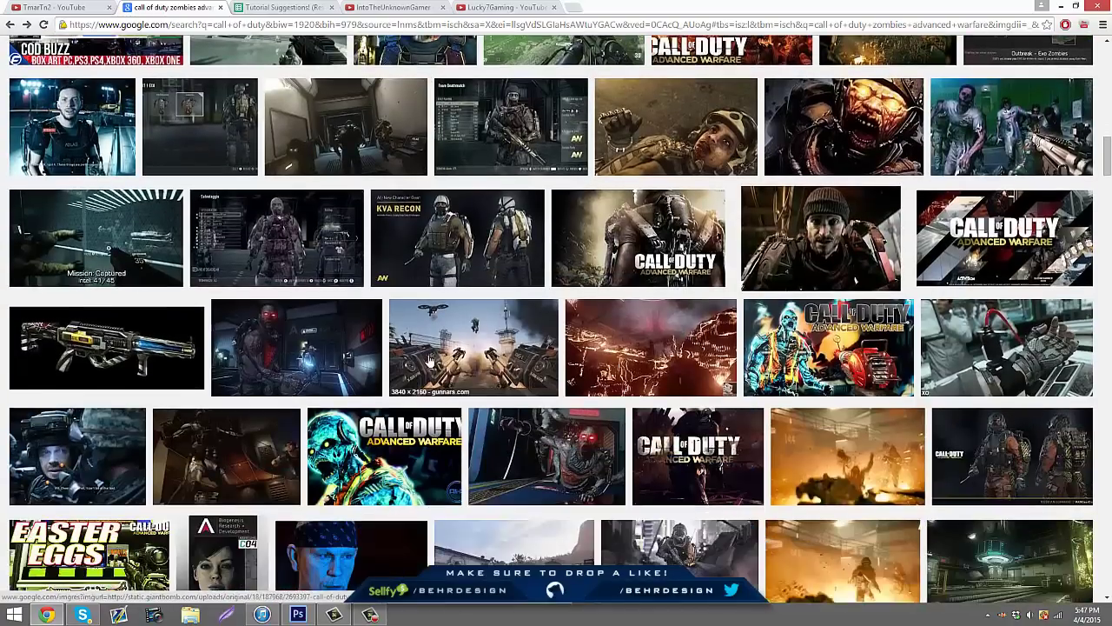
scroll(428, 359, down, 3)
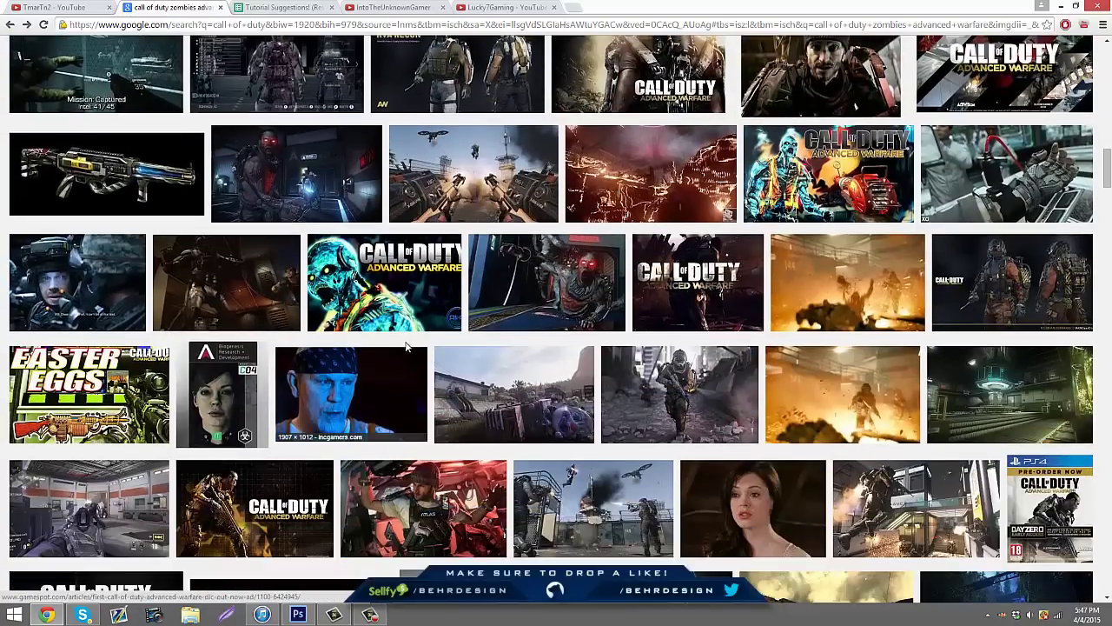
scroll(406, 346, down, 2)
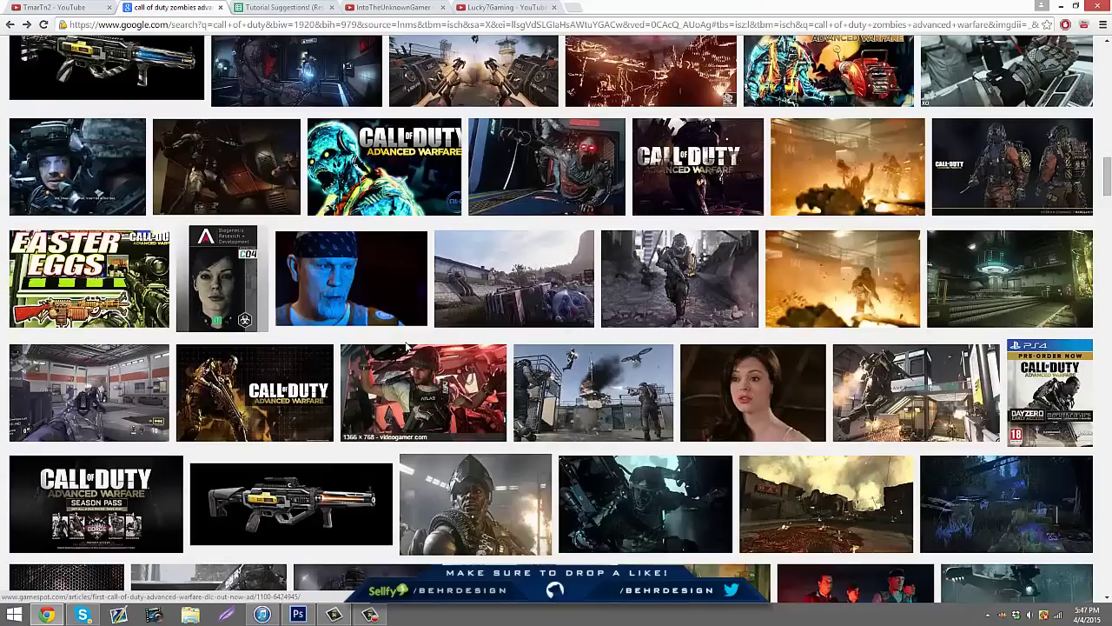
scroll(406, 347, down, 2)
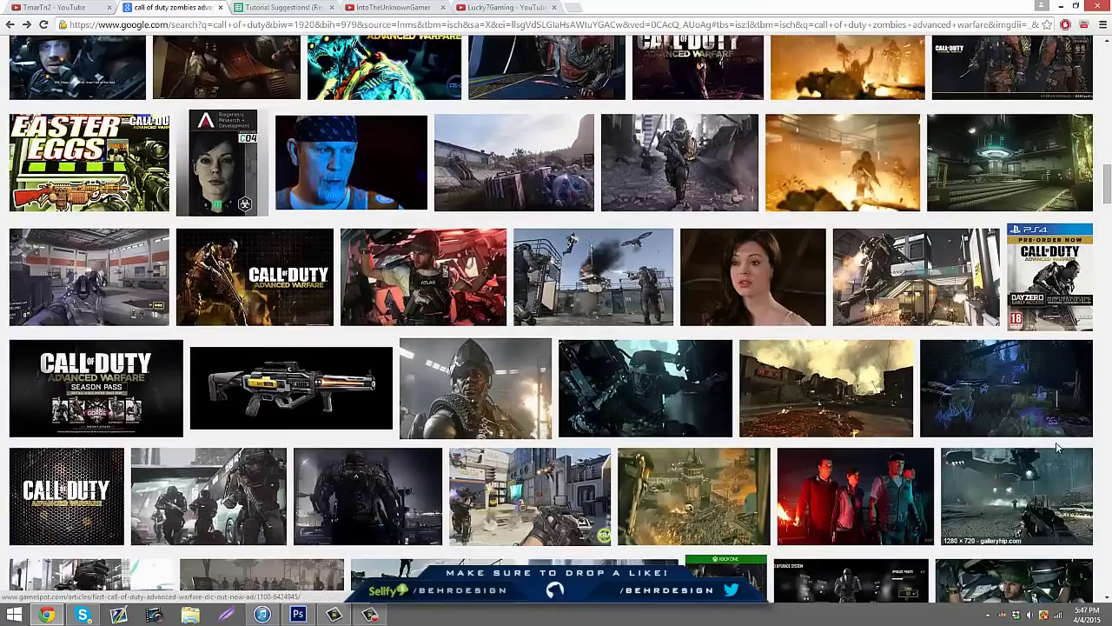
click(1033, 427)
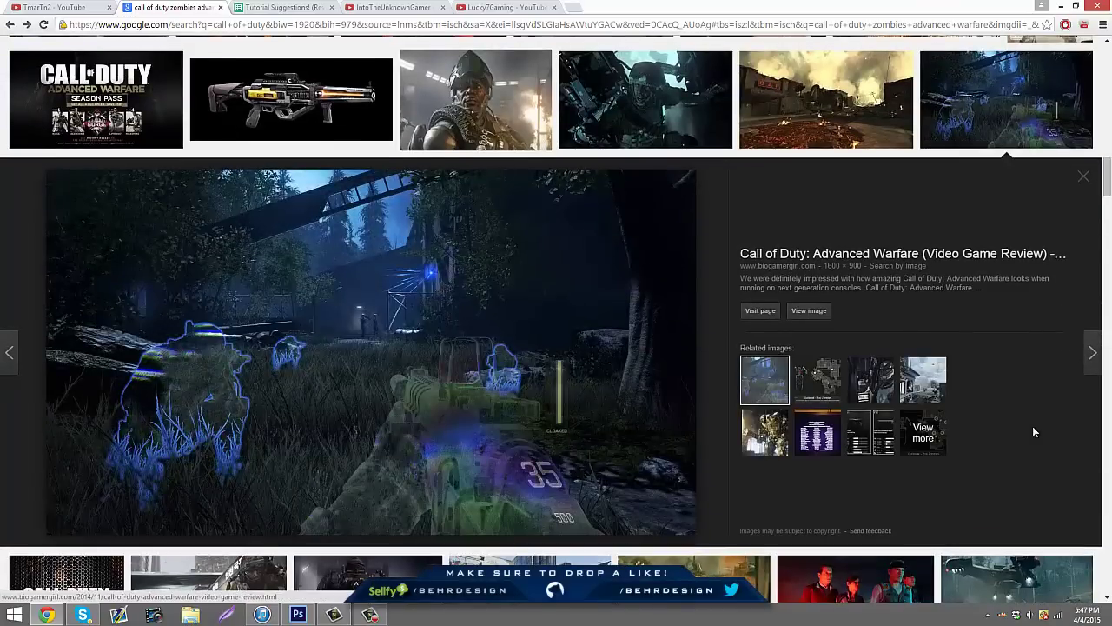
click(1084, 177)
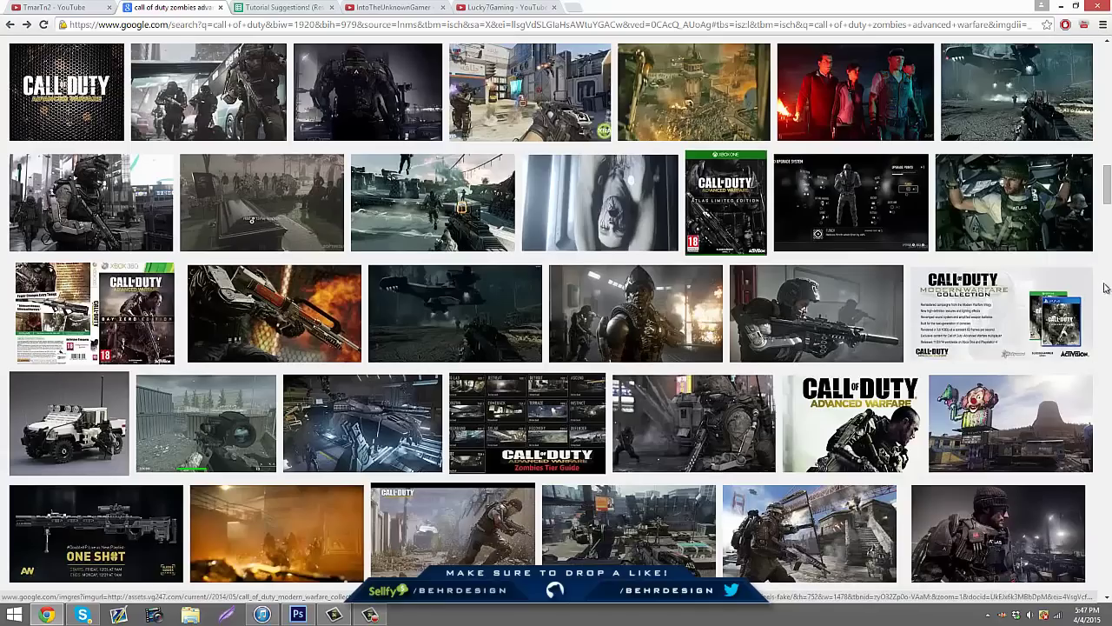
- Remove 'advanced warfare' so the query reads 'call of duty zombies'
scroll(1107, 184, down, 3)
scroll(1107, 184, up, 3)
scroll(212, 99, up, 15)
drag(238, 54, 179, 70)
key(BackSpace)
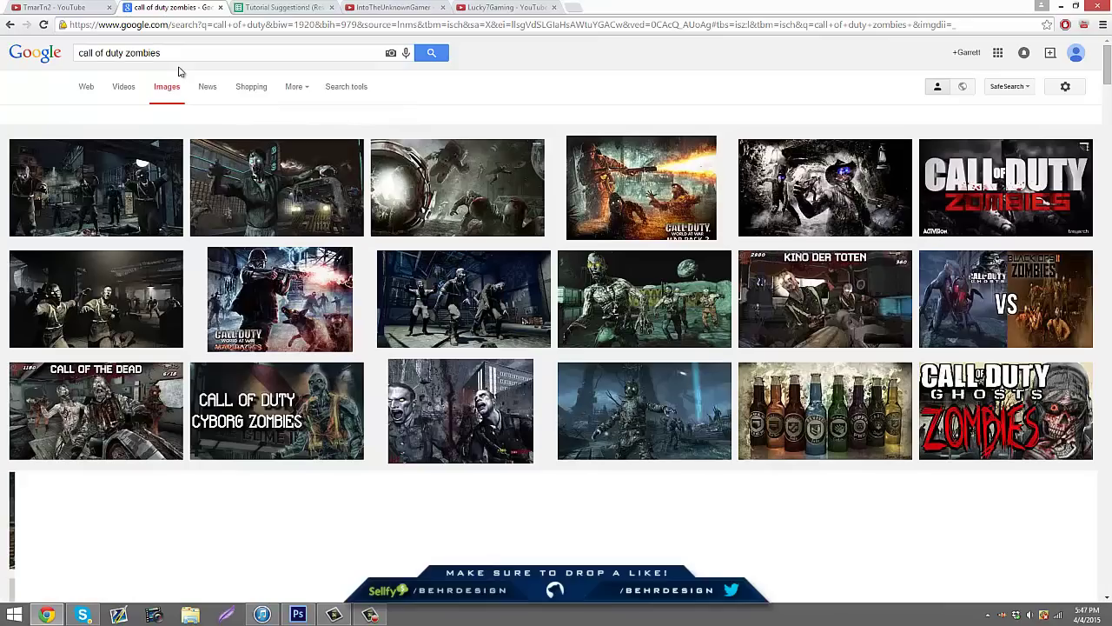
- Copy the full-size Rezurrection_Der-Riese_1.jpg showing three zombies in a hangar
click(427, 301)
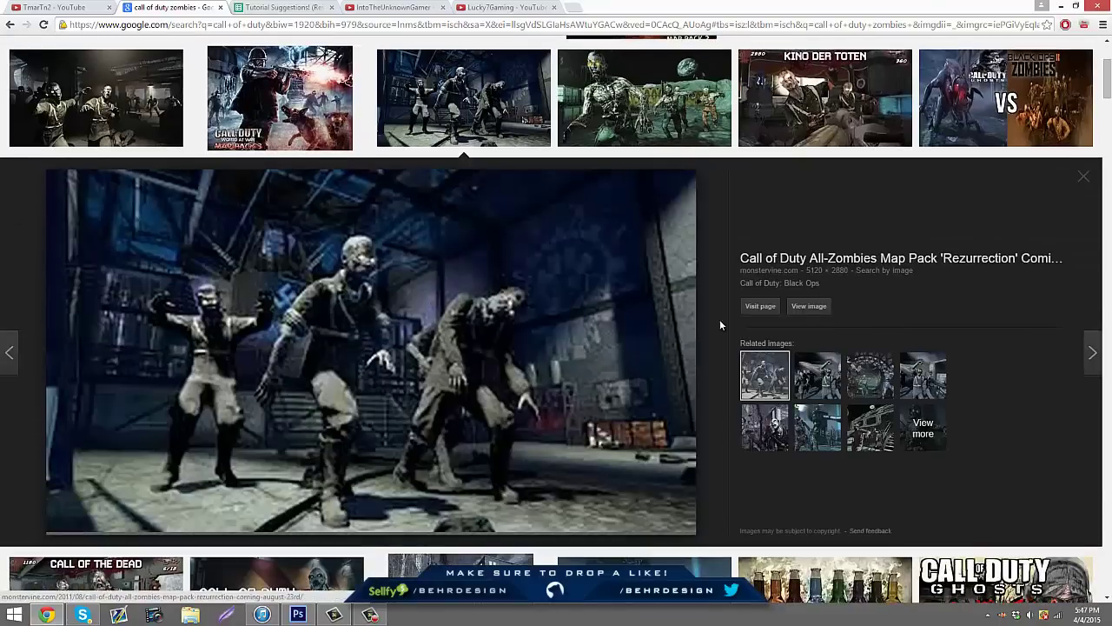
click(809, 306)
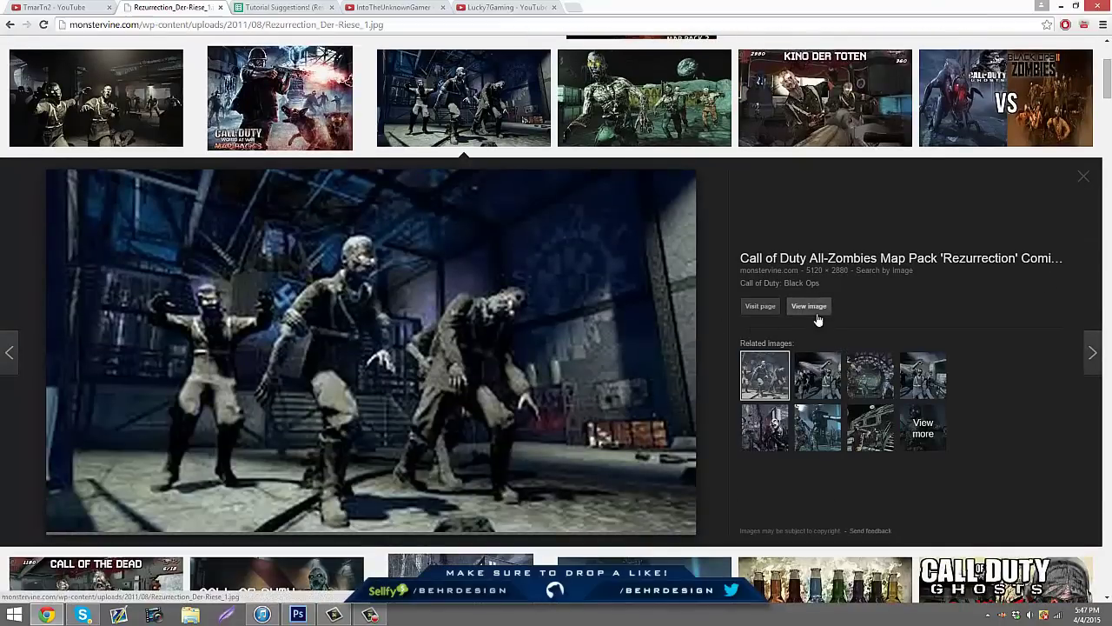
right_click(552, 298)
click(590, 332)
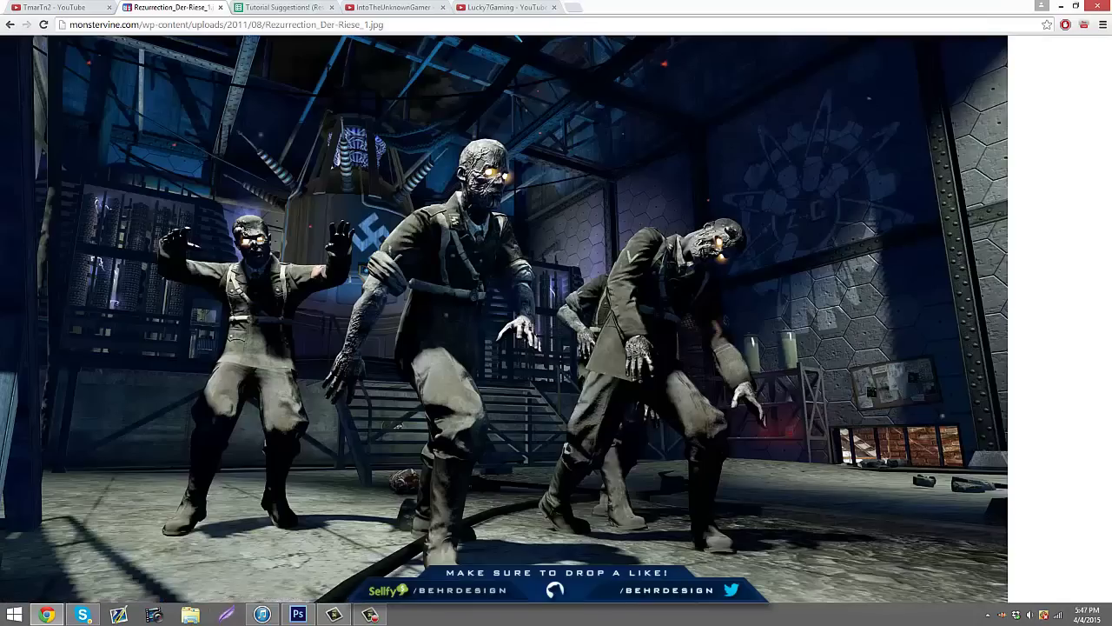
click(298, 614)
click(76, 9)
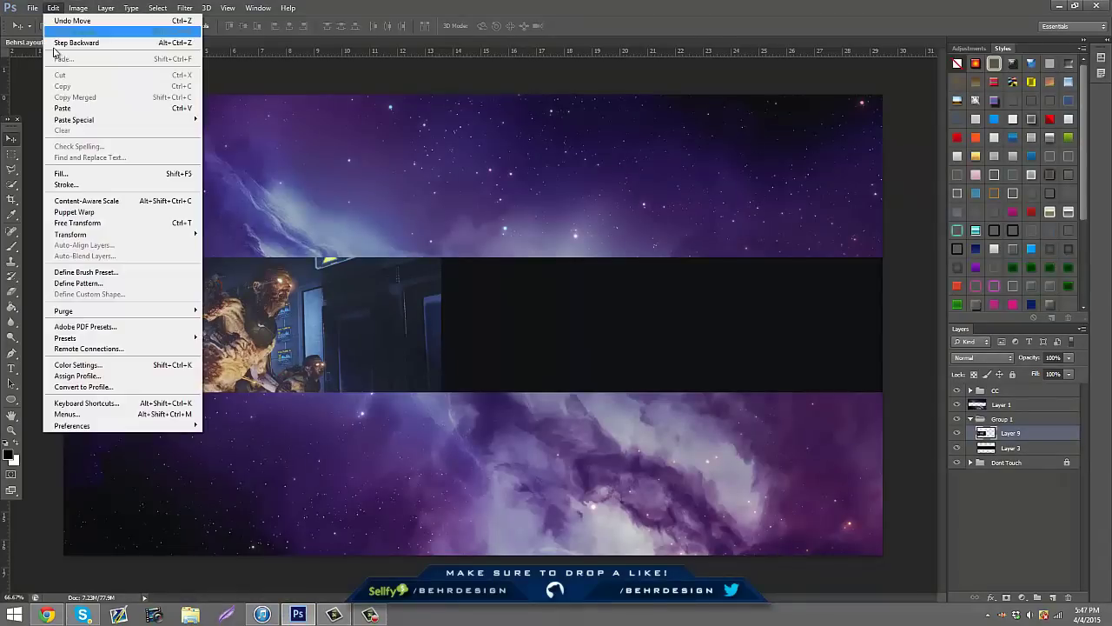
- Paste the three-zombie image, scale it to about 72%, and move it into the center band
click(61, 107)
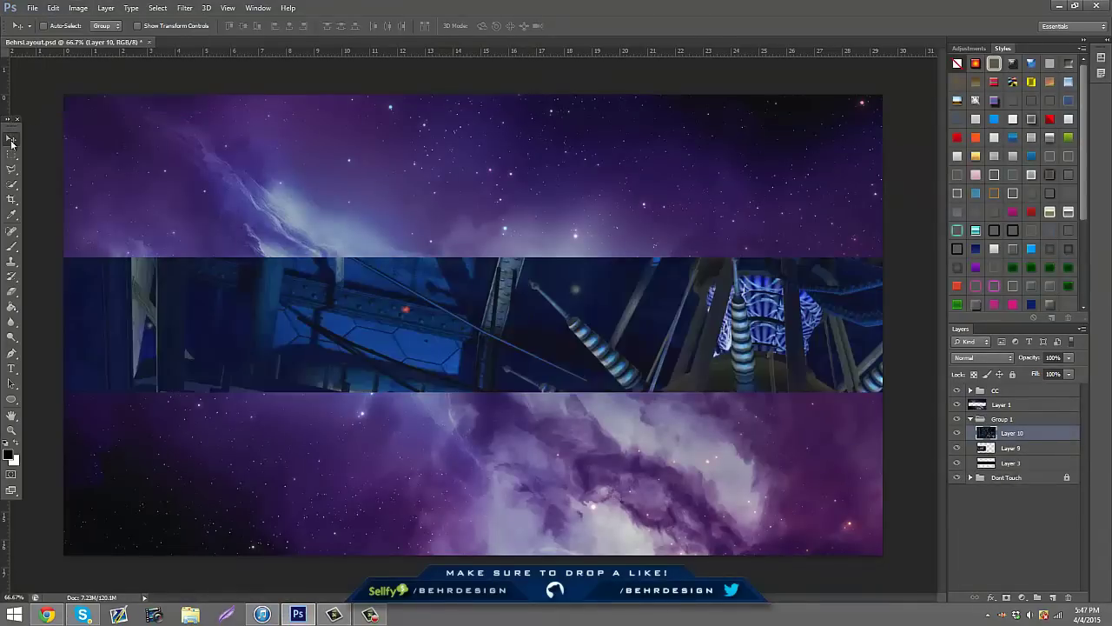
key(ctrl+t)
drag(72, 104, 74, 94)
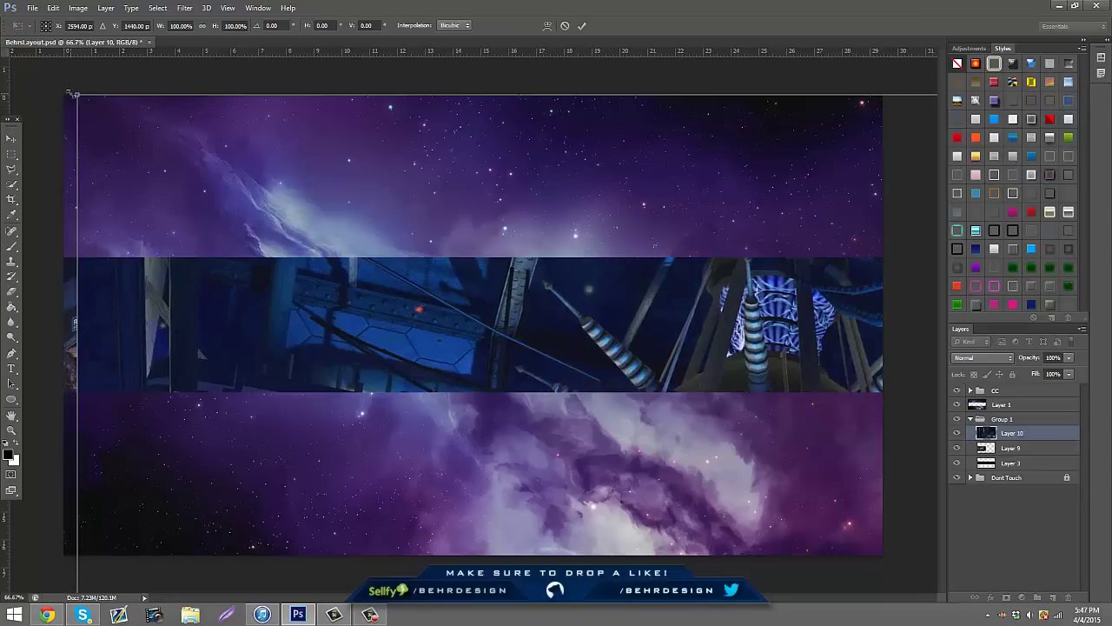
key(ctrl+z)
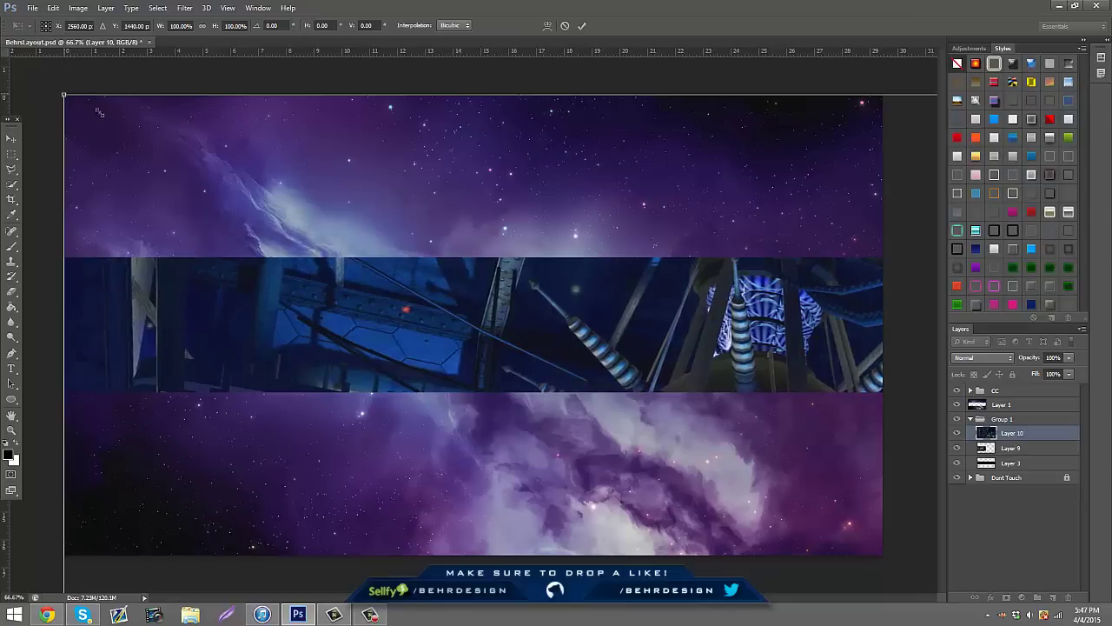
drag(64, 94, 715, 461)
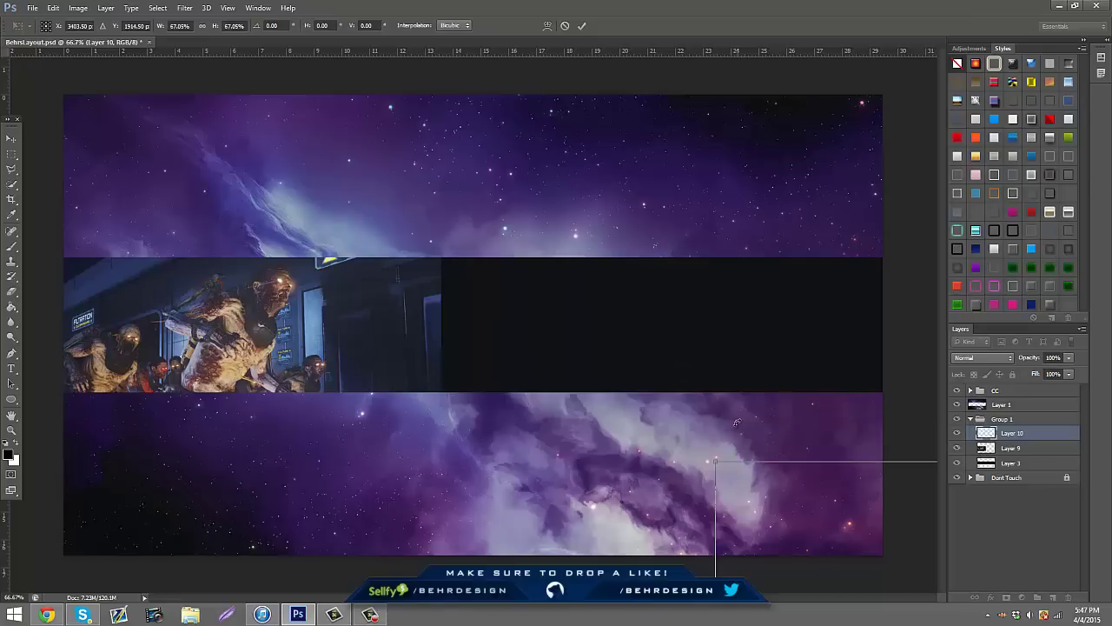
click(13, 136)
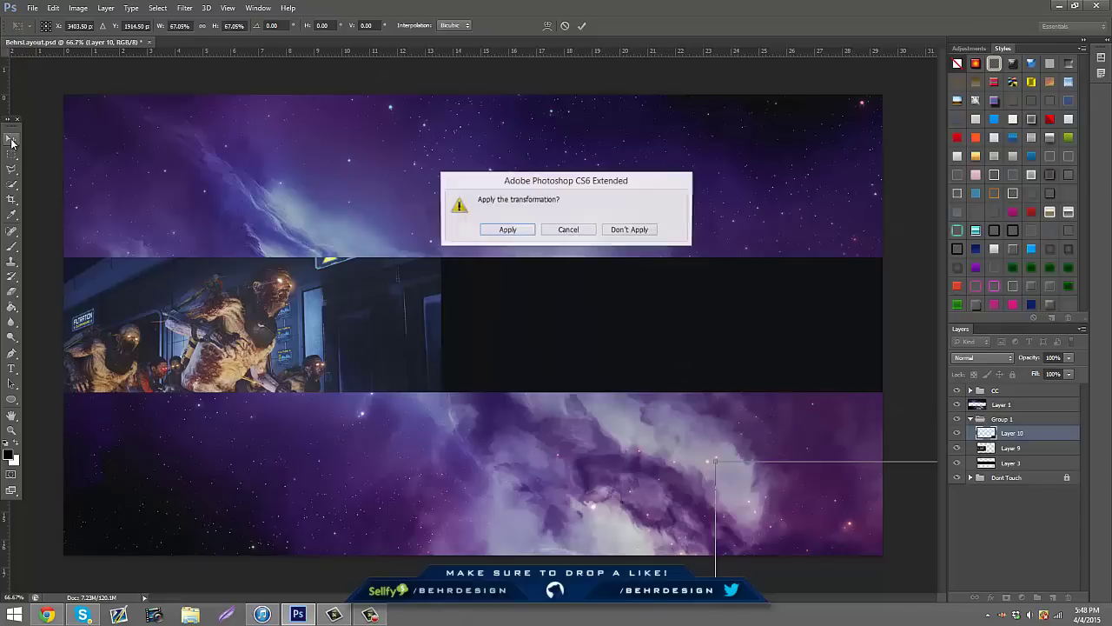
click(501, 231)
drag(721, 492, 430, 304)
- Rescale the three-zombie layer to about 62% and shift it up and left
key(ctrl+t)
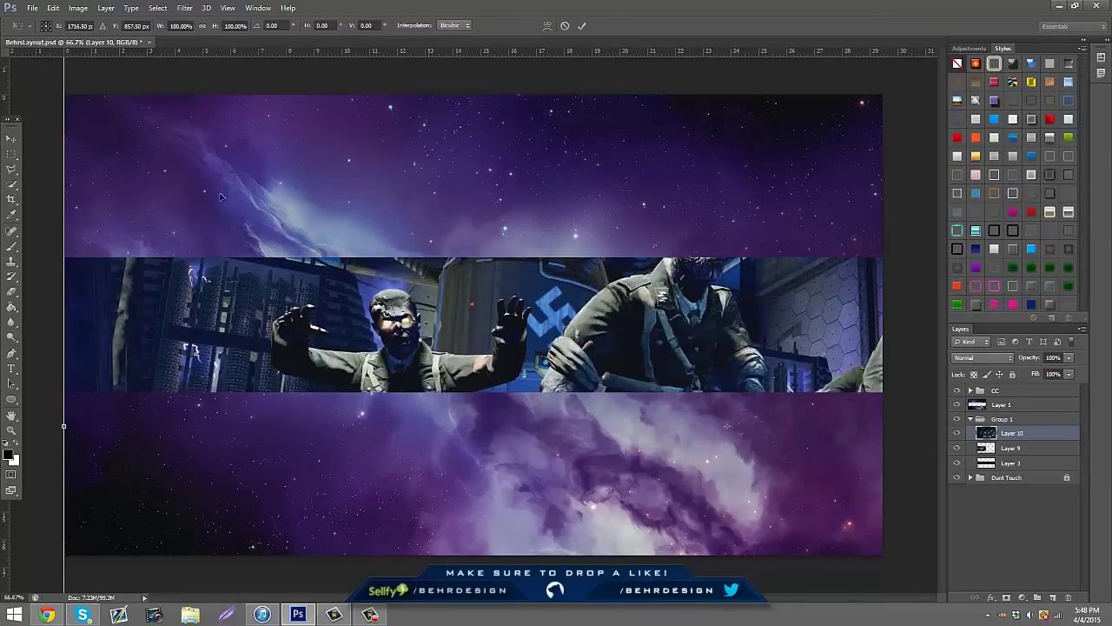
drag(190, 196, 188, 252)
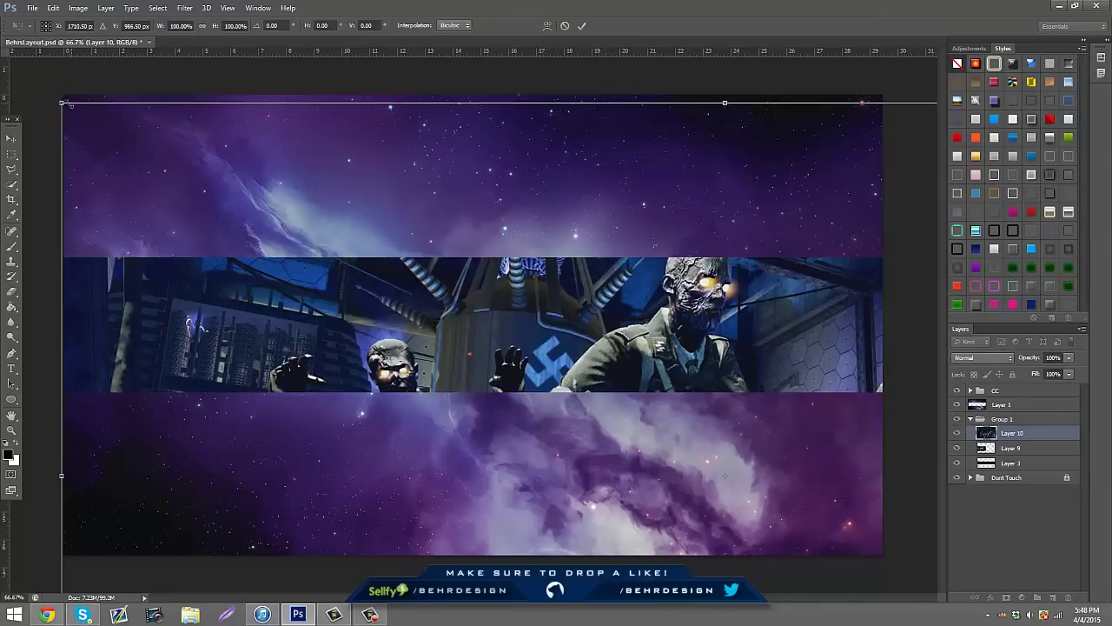
drag(61, 103, 753, 380)
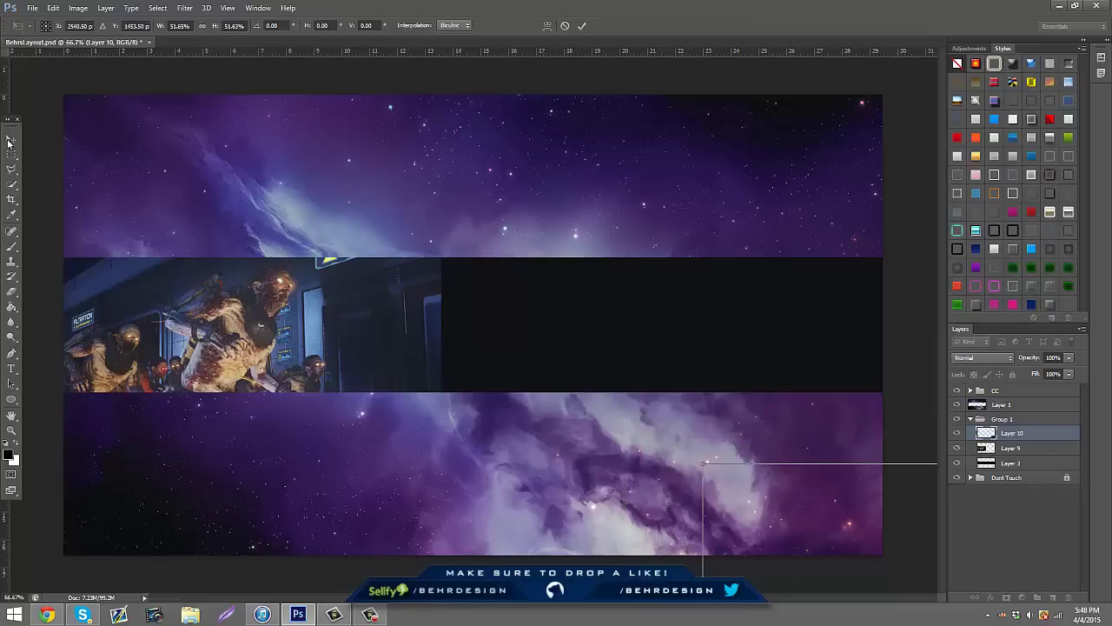
click(9, 139)
click(511, 230)
drag(566, 372, 561, 293)
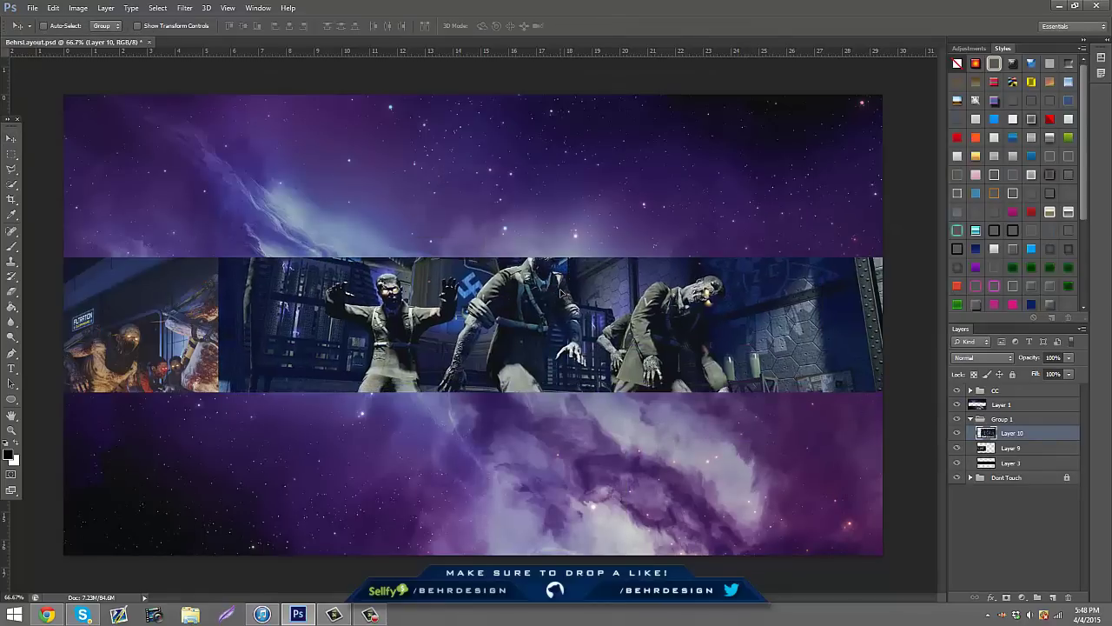
- Fine-tune the layer to about 60% scale beside the horde image and apply
key(ctrl+t)
drag(628, 266, 641, 307)
drag(551, 340, 505, 315)
drag(533, 354, 417, 298)
drag(768, 235, 797, 227)
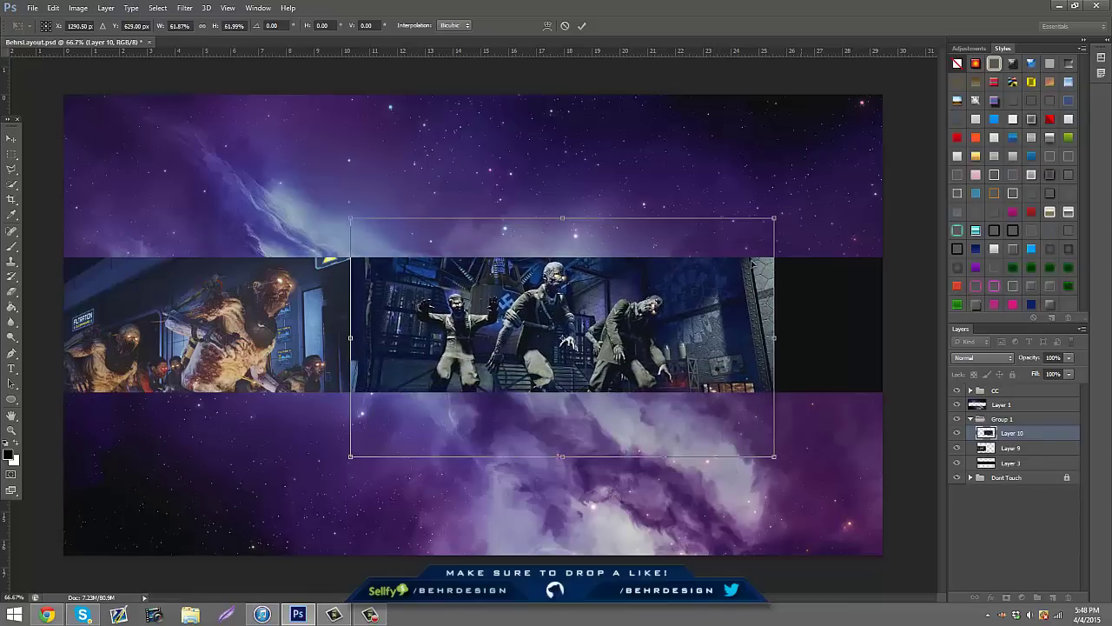
drag(622, 301, 584, 294)
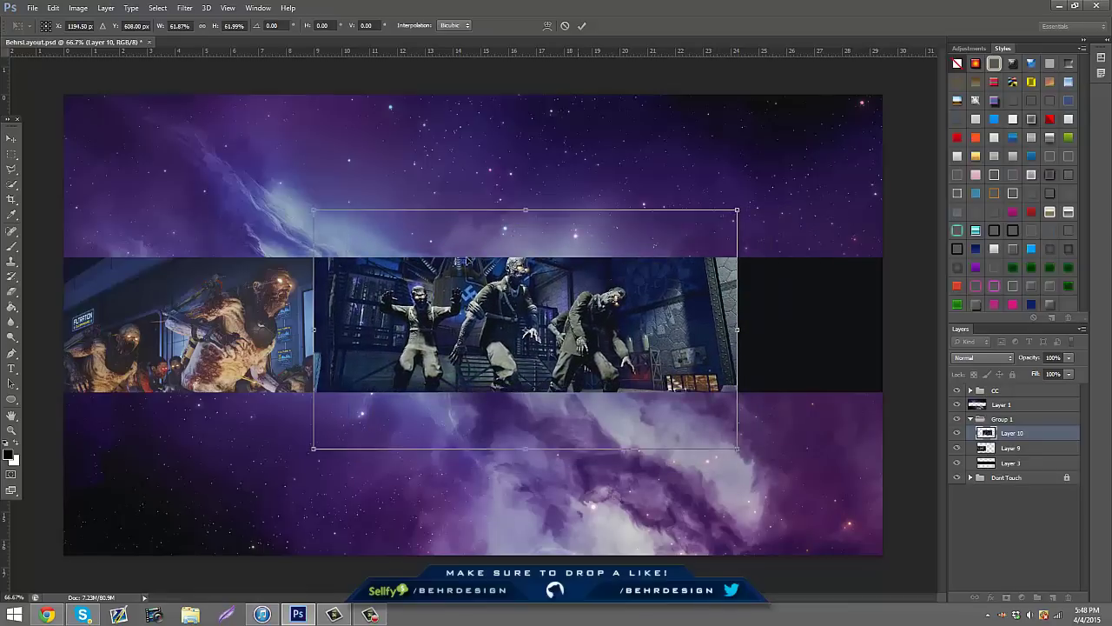
click(11, 153)
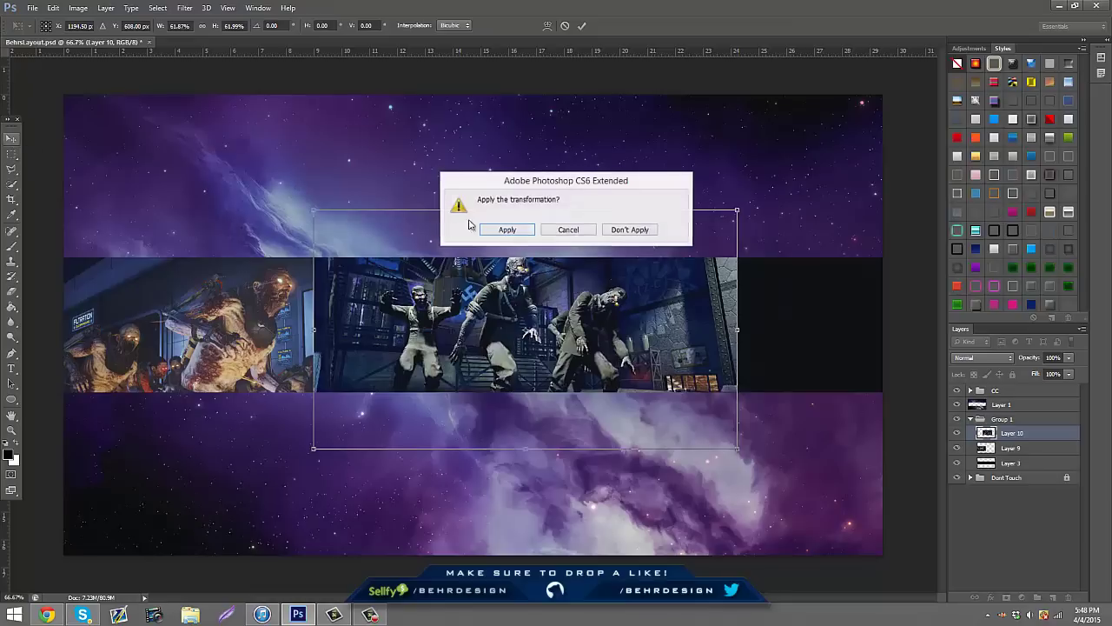
click(520, 233)
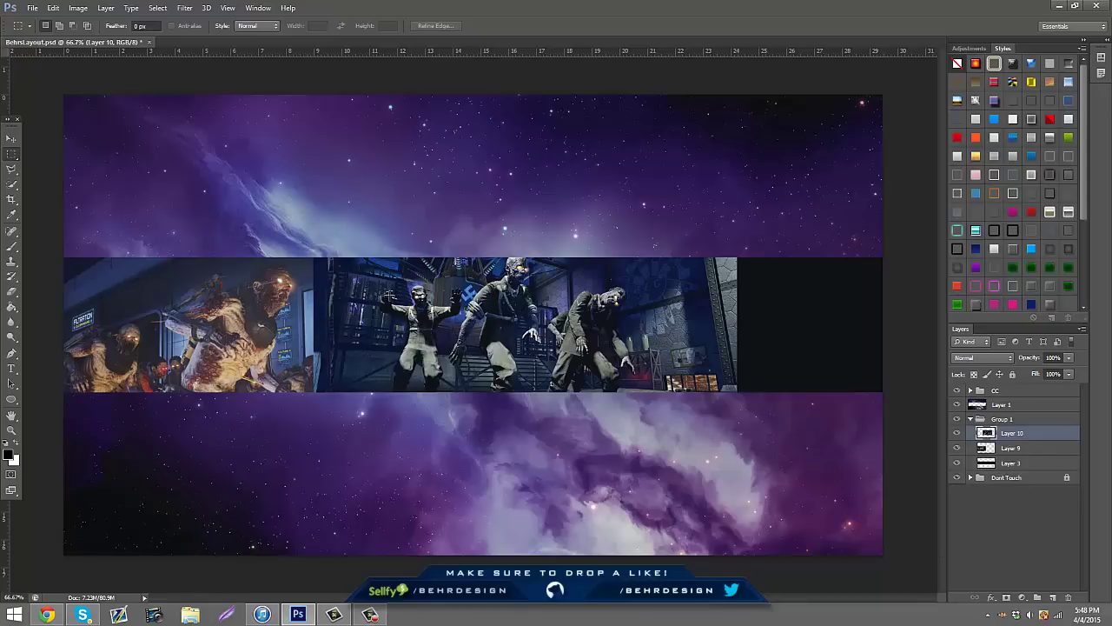
- Select Layer 10 and set up a large soft Eraser brush
click(978, 446)
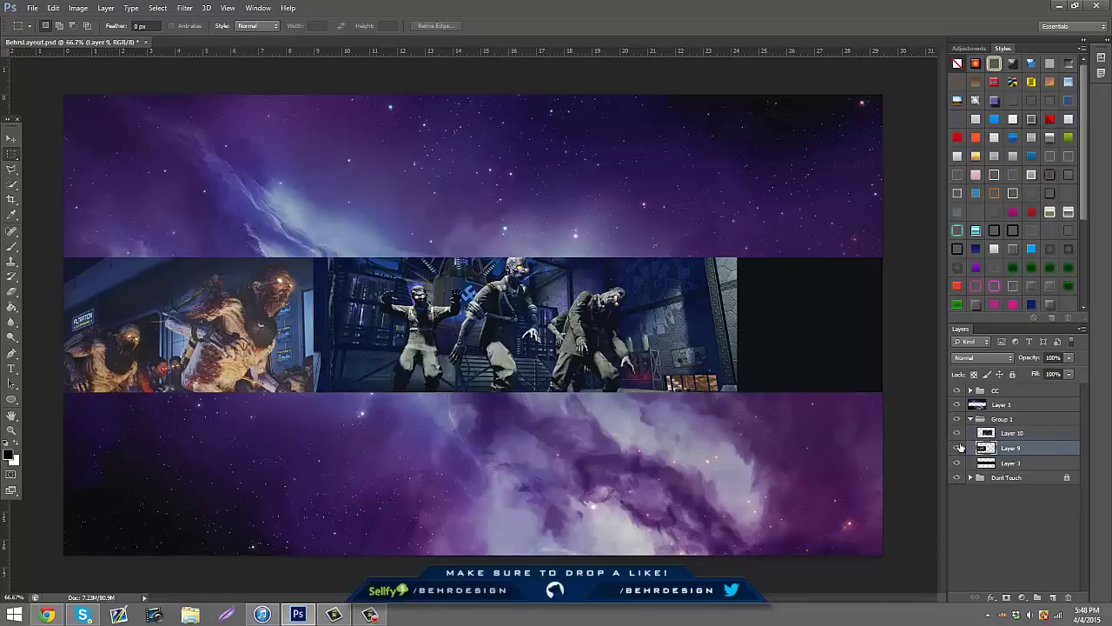
click(1011, 432)
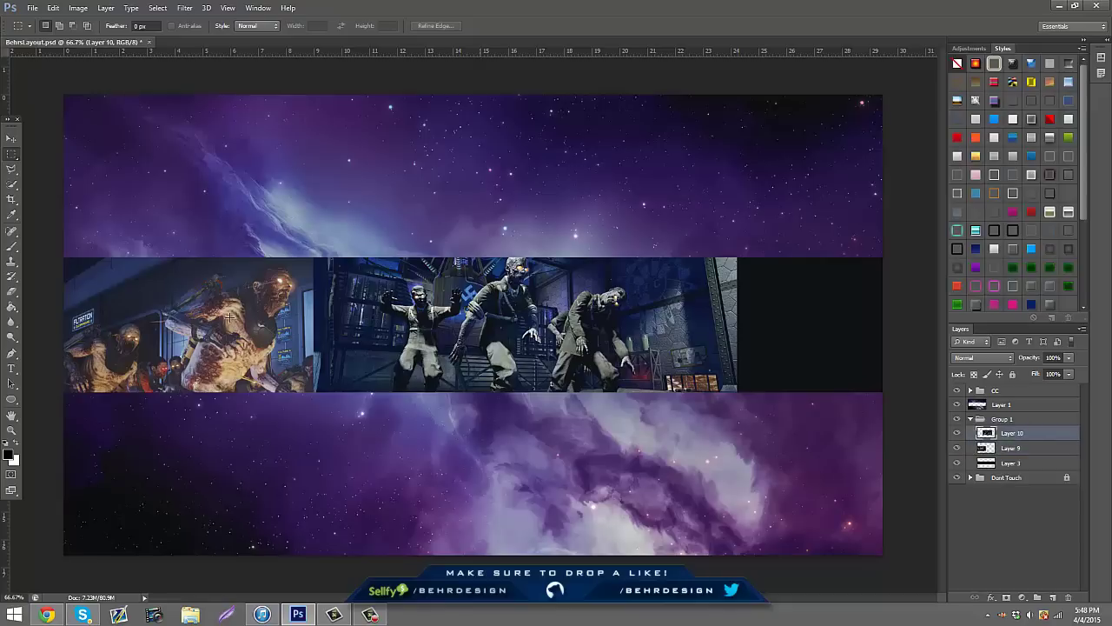
click(11, 291)
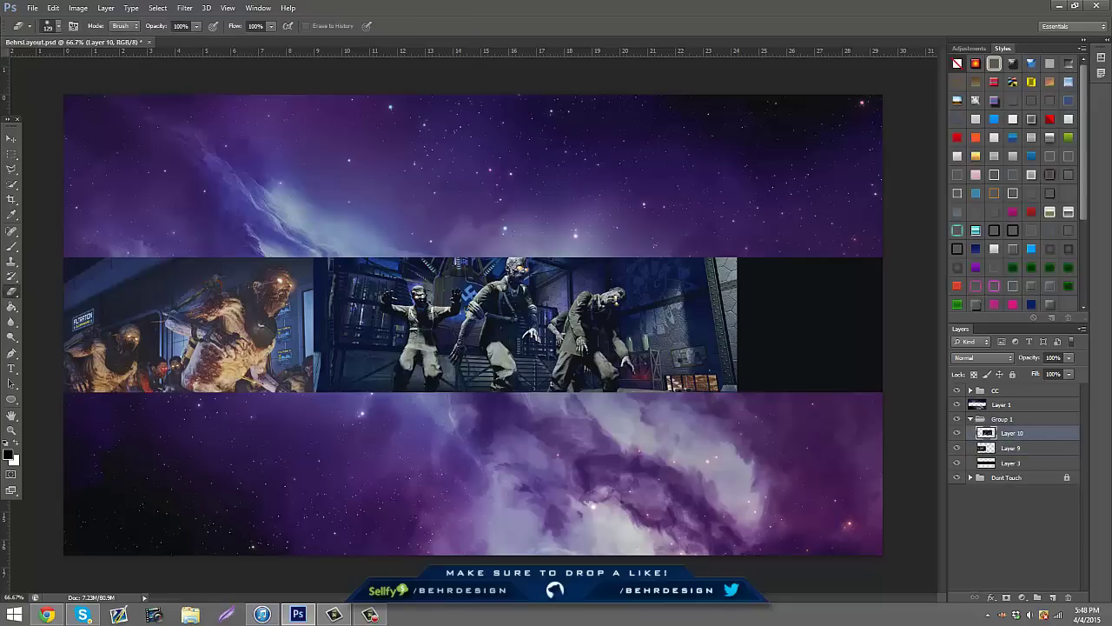
click(58, 27)
drag(104, 63, 105, 62)
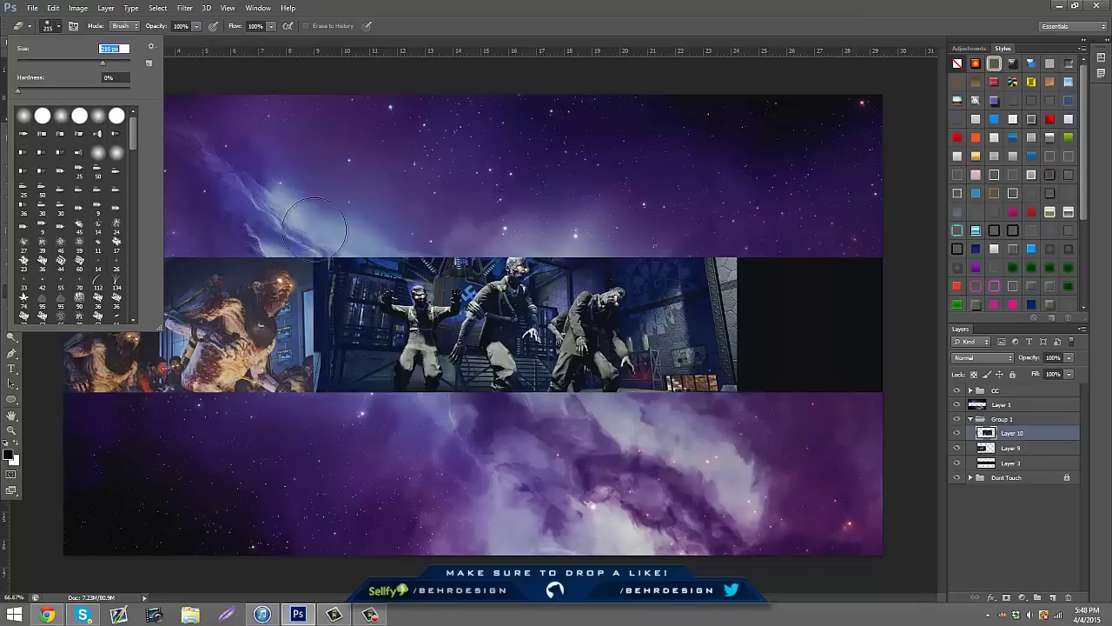
click(58, 27)
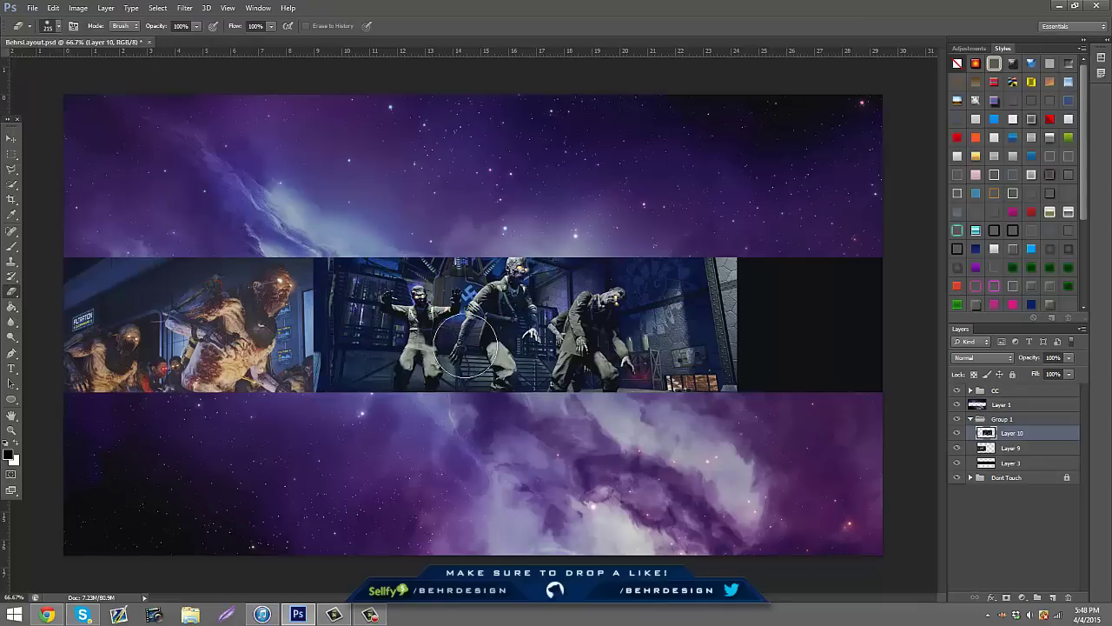
- Erase Layer 10's left edge, then at size 42 soften its doorway and top edges
key(z)
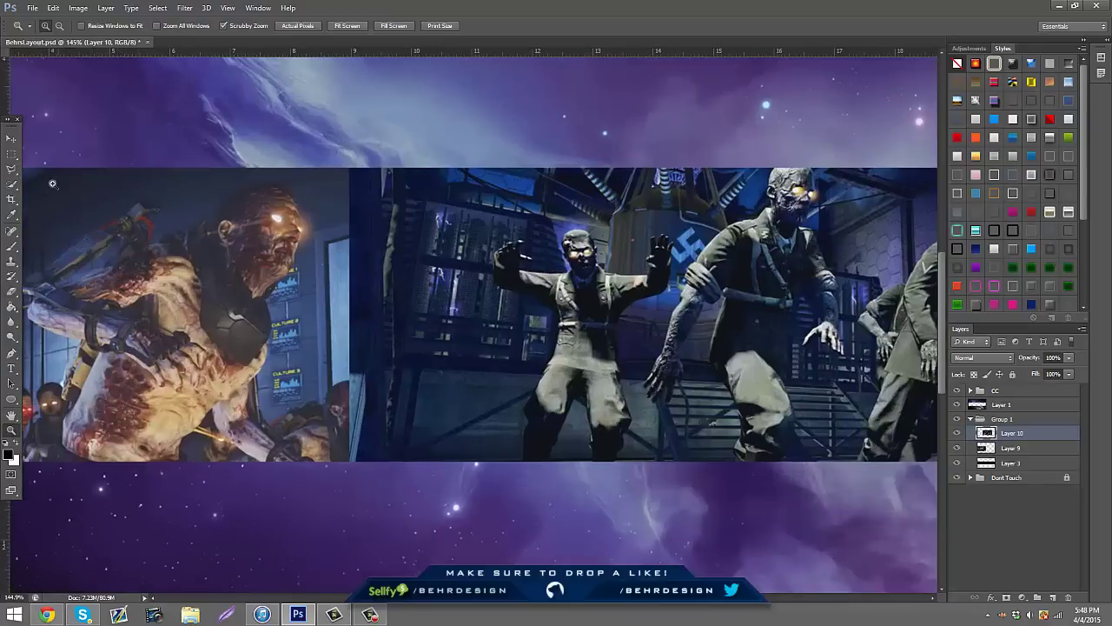
click(14, 281)
mouse_move(365, 153)
mouse_down()
mouse_move(330, 182)
mouse_move(329, 220)
mouse_move(315, 225)
mouse_move(320, 327)
mouse_move(363, 435)
mouse_up()
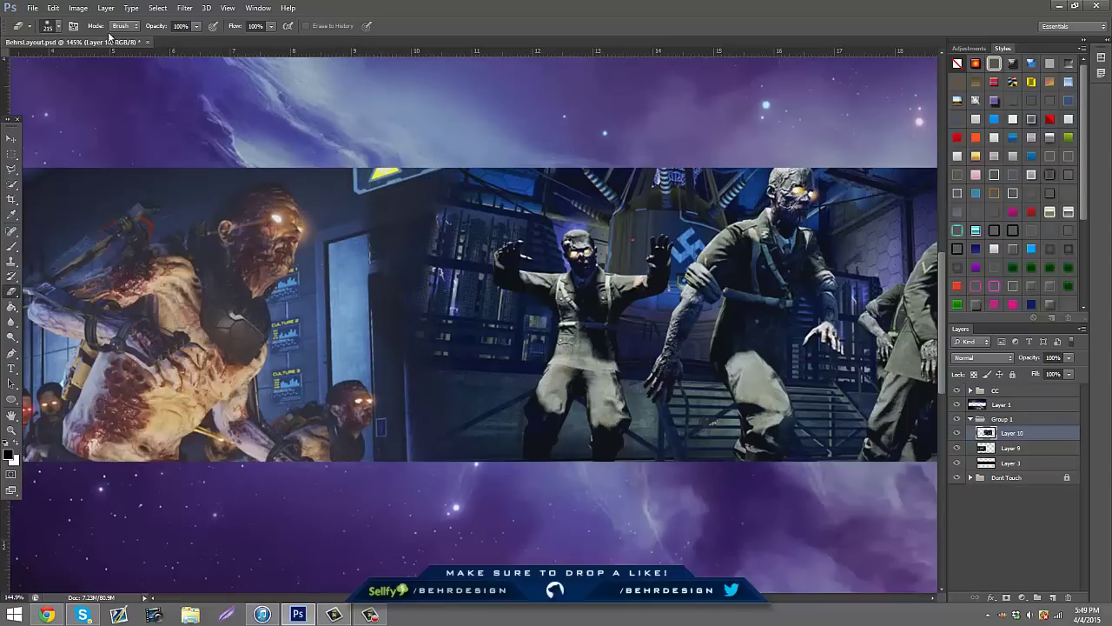
click(52, 37)
text(42)
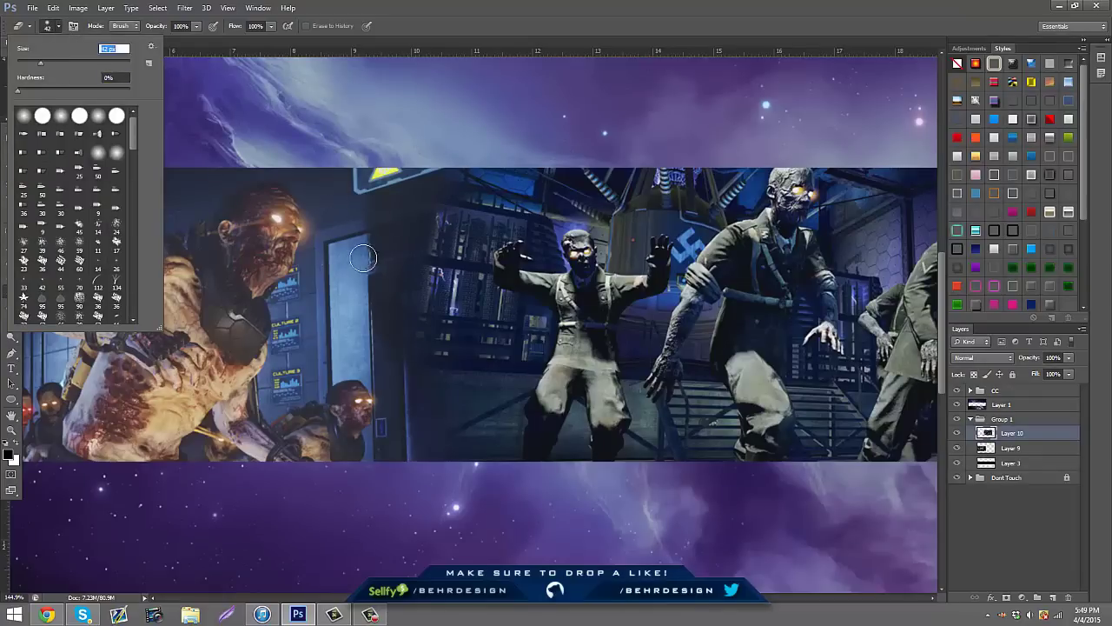
key(Return)
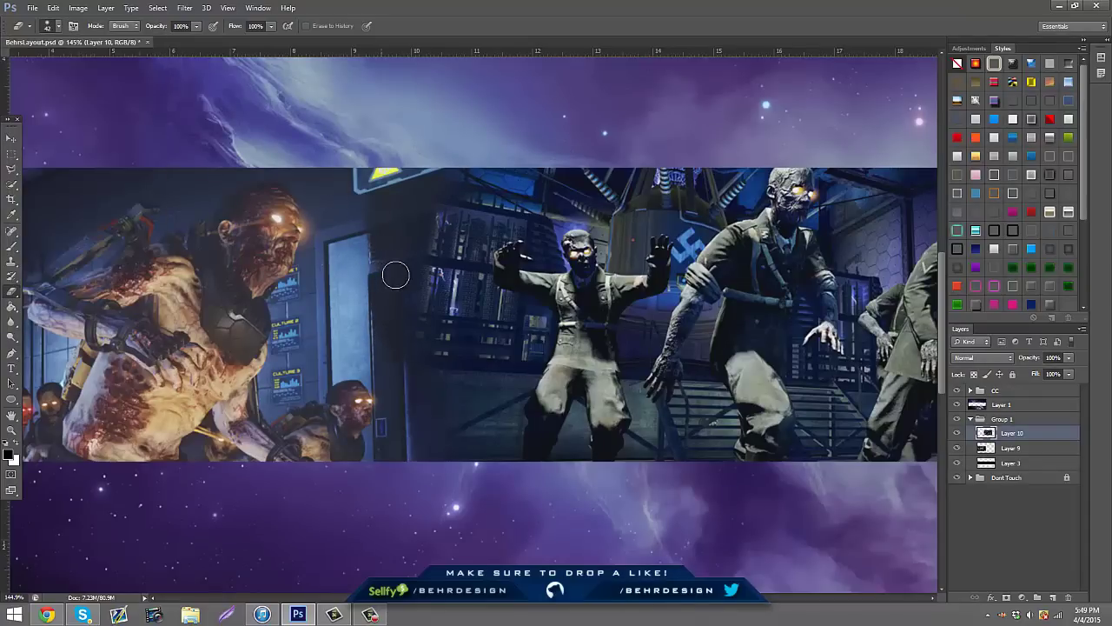
mouse_move(423, 267)
mouse_down()
mouse_move(451, 140)
mouse_move(348, 189)
mouse_move(524, 156)
mouse_up()
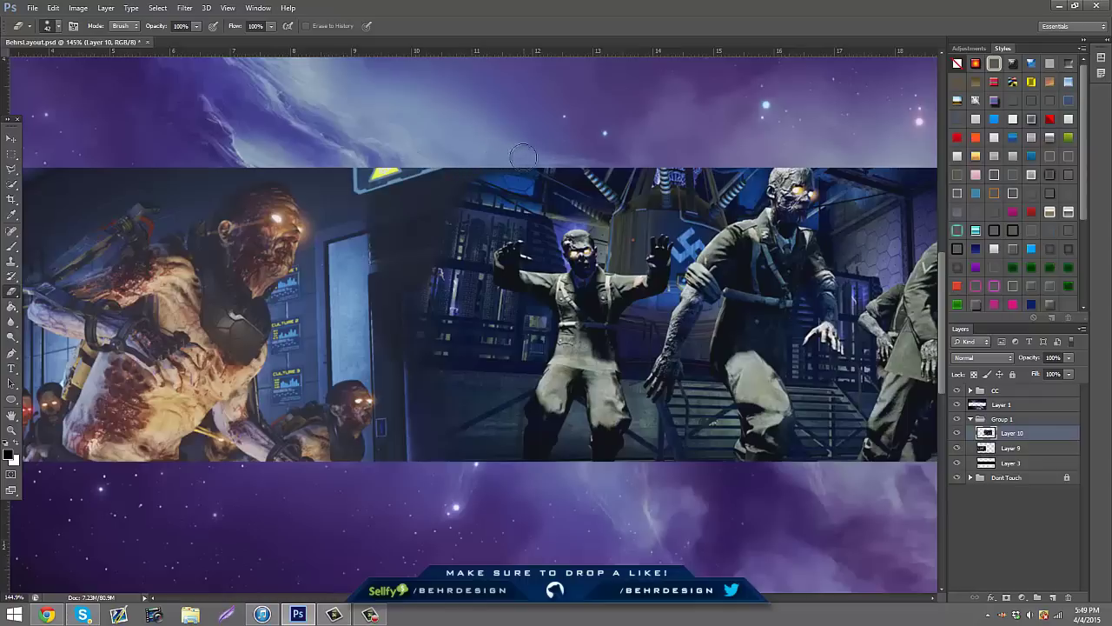
drag(474, 184, 546, 175)
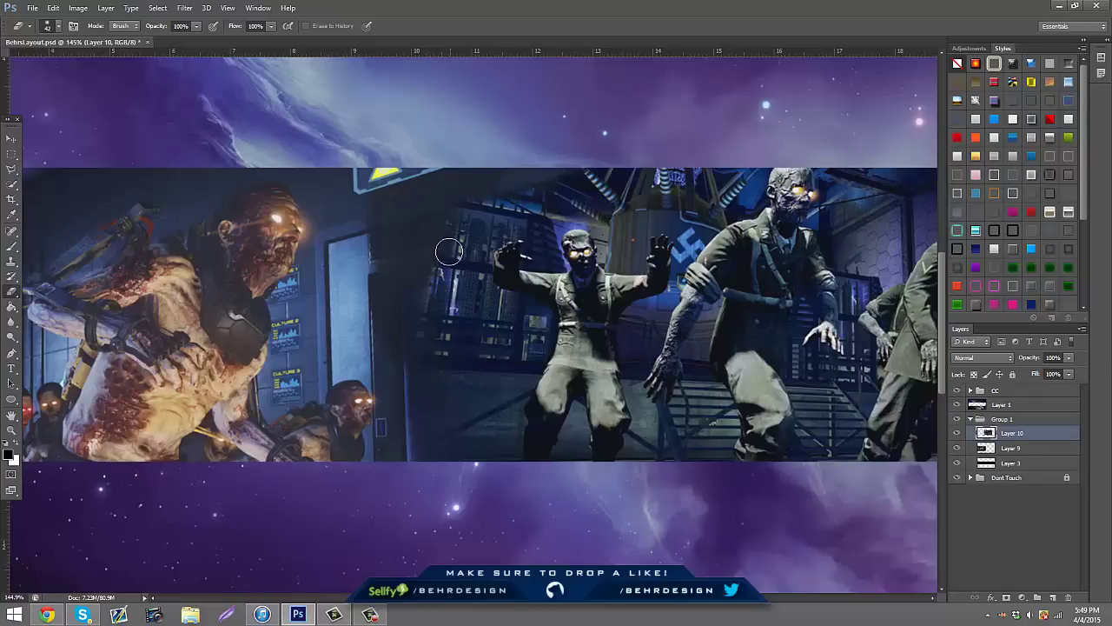
- Set the eraser size to 90 and zoom out to check the blend
click(59, 27)
text(90)
key(Return)
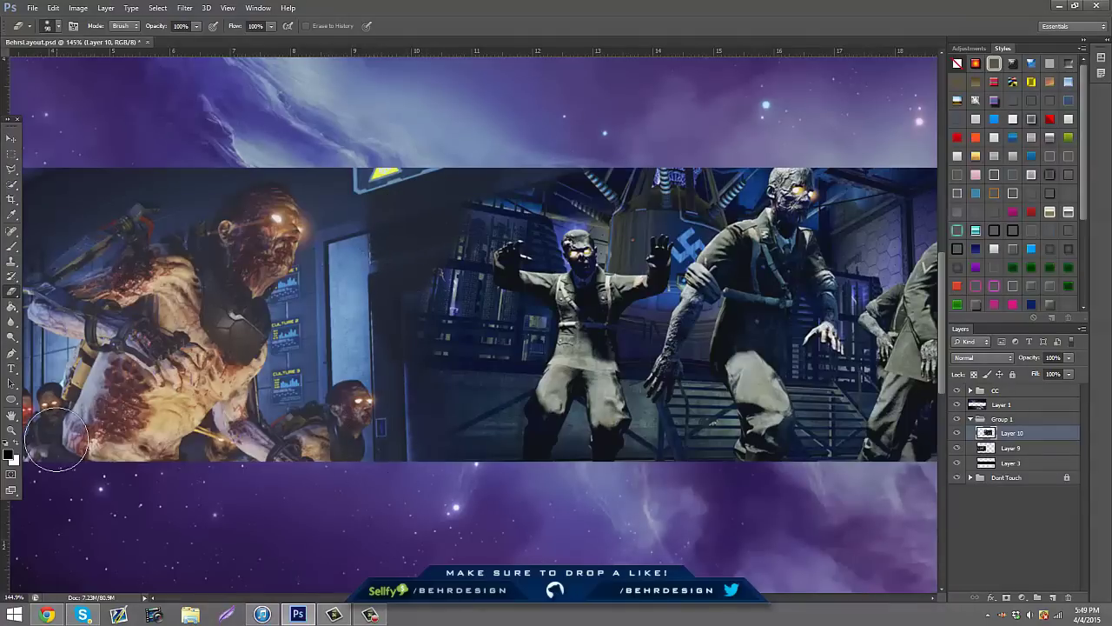
click(12, 429)
mouse_move(591, 323)
mouse_down()
mouse_move(485, 321)
mouse_move(511, 320)
mouse_up()
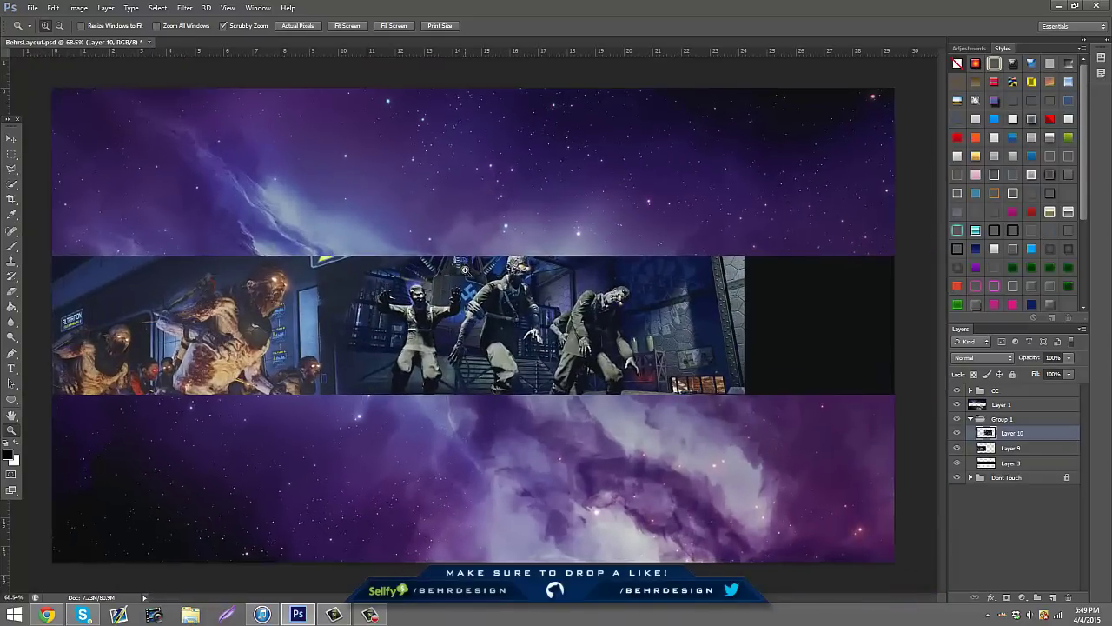
drag(465, 270, 489, 271)
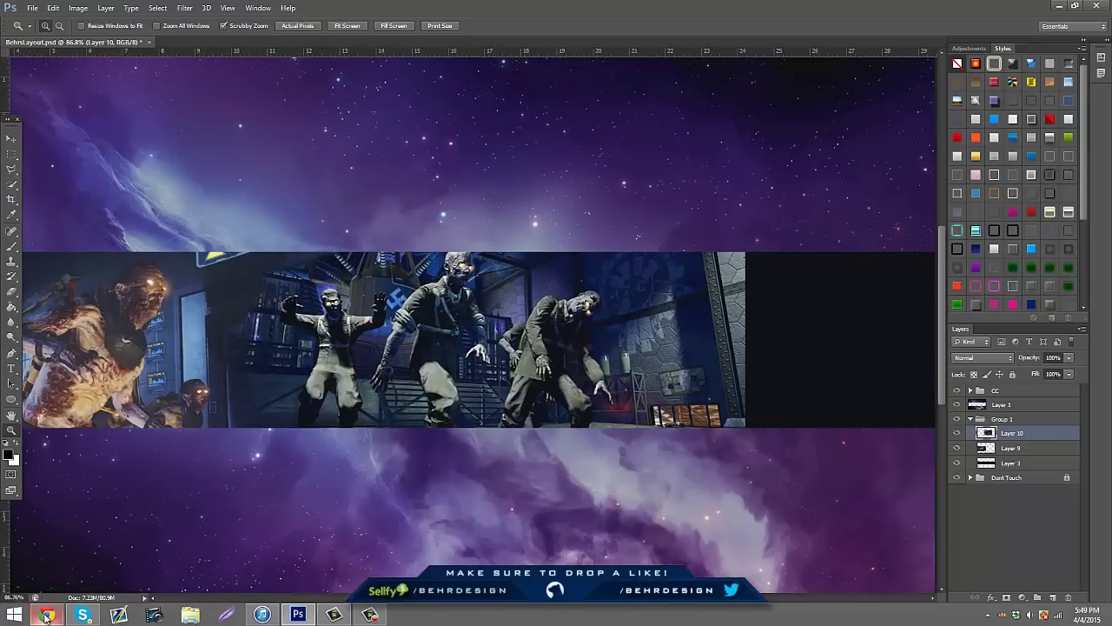
- Copy the full-size call-of-duty-zombies-wallpaper-hd-5.jpg with the glowing blue tank
click(47, 614)
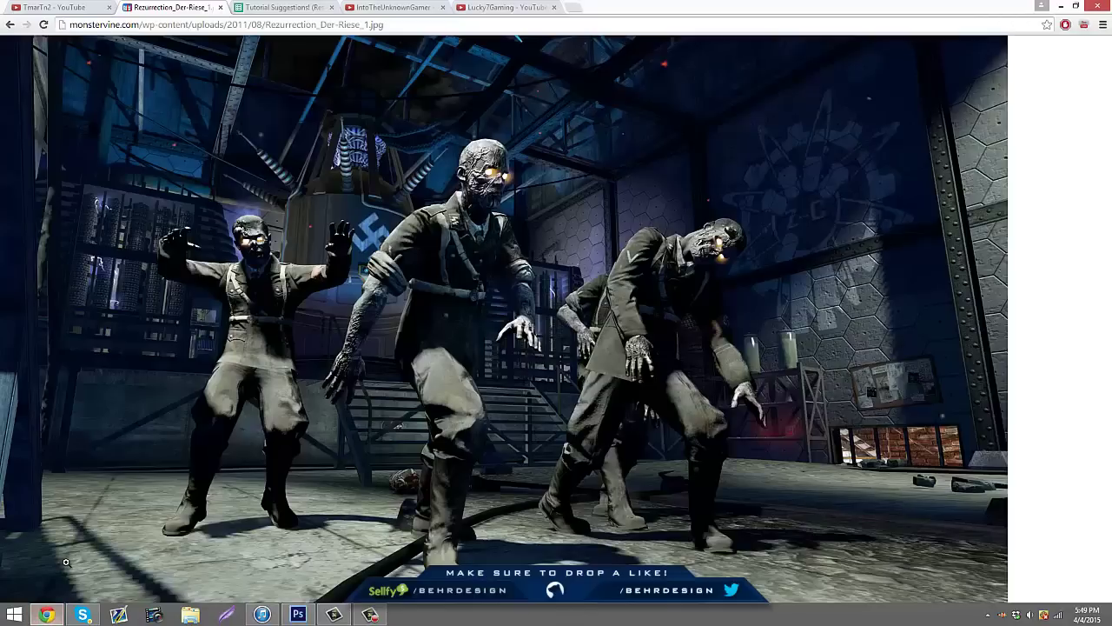
click(8, 24)
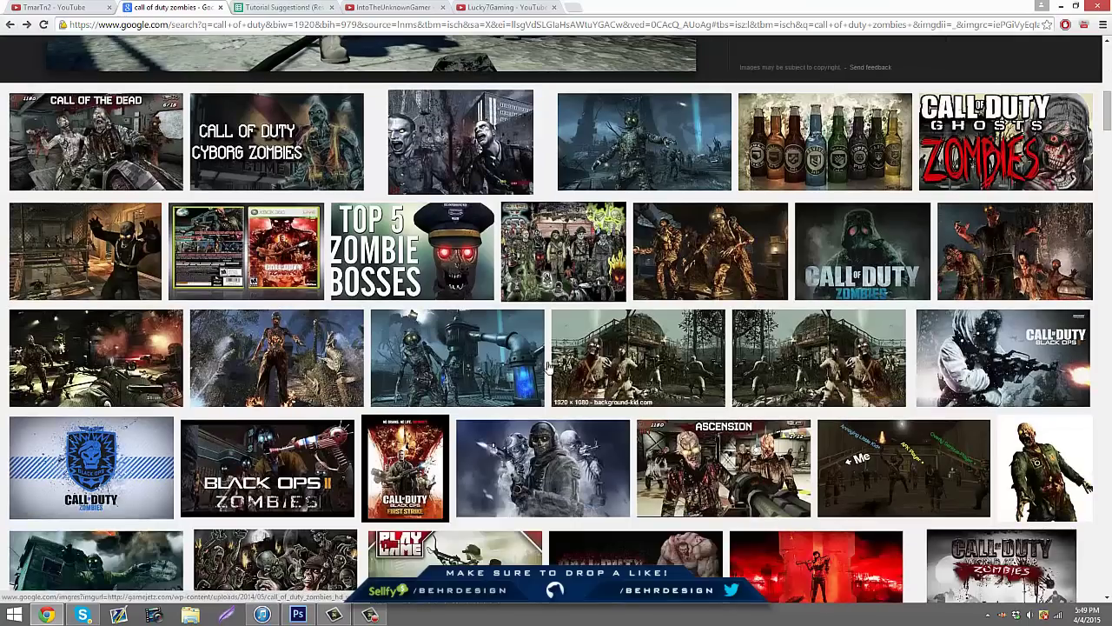
click(469, 373)
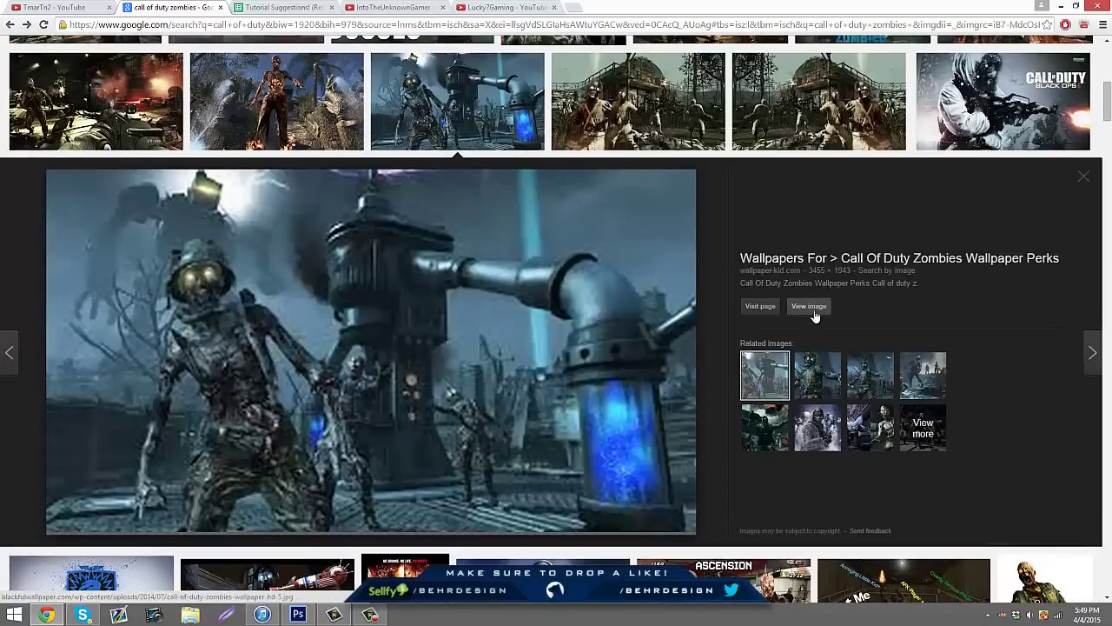
click(815, 315)
right_click(331, 387)
click(369, 422)
click(300, 616)
click(54, 8)
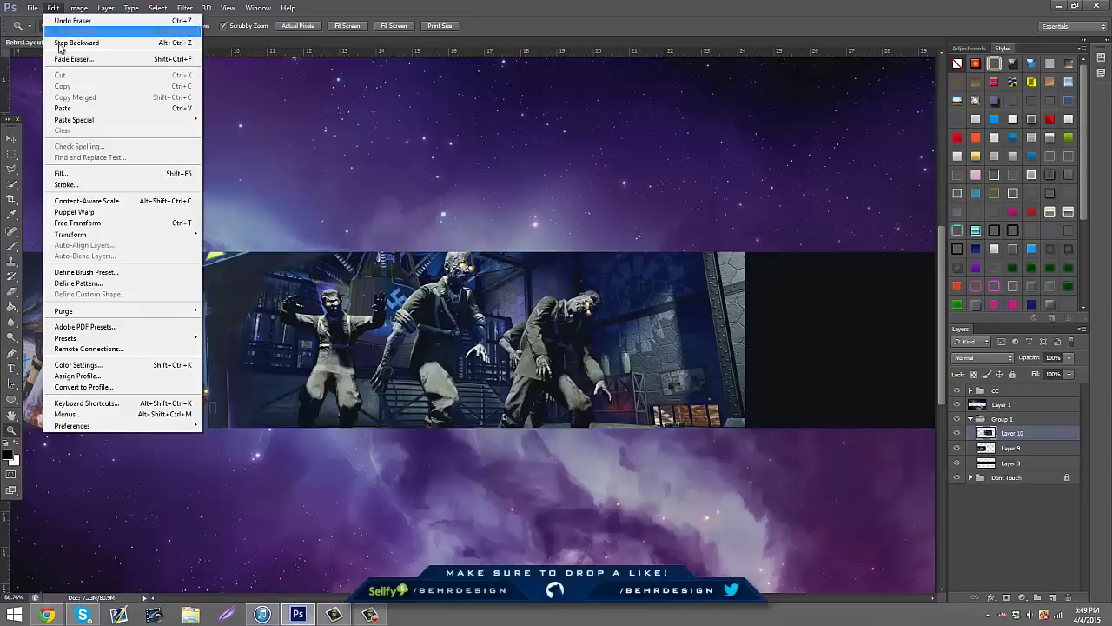
- Paste the copied wallpaper as Layer 11, then roughly move and shrink it
click(52, 115)
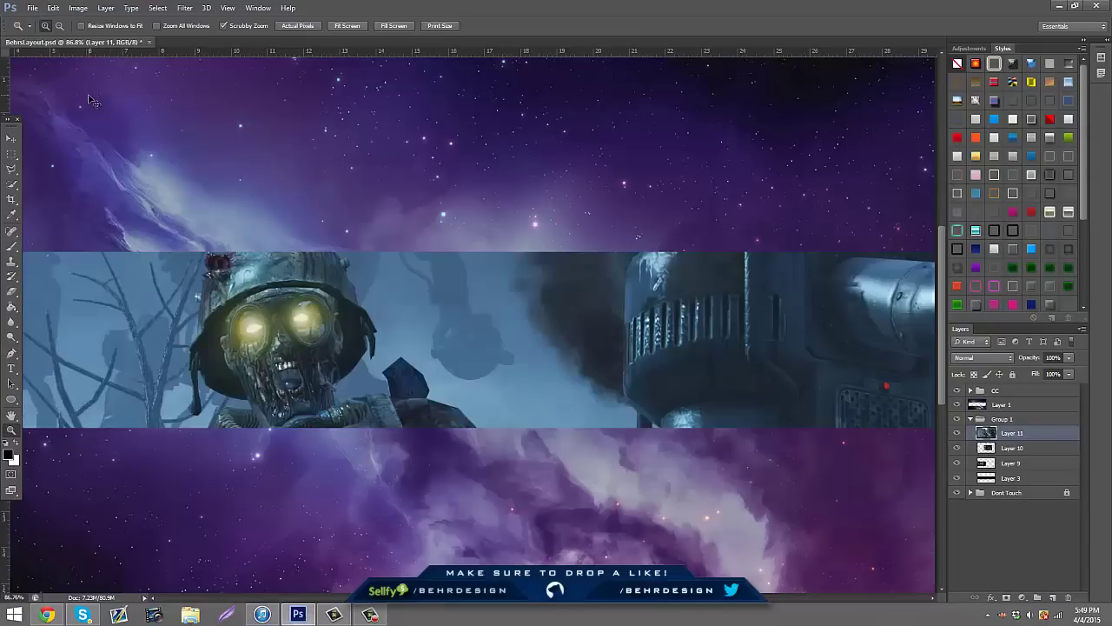
key(ctrl+t)
drag(438, 366, 613, 465)
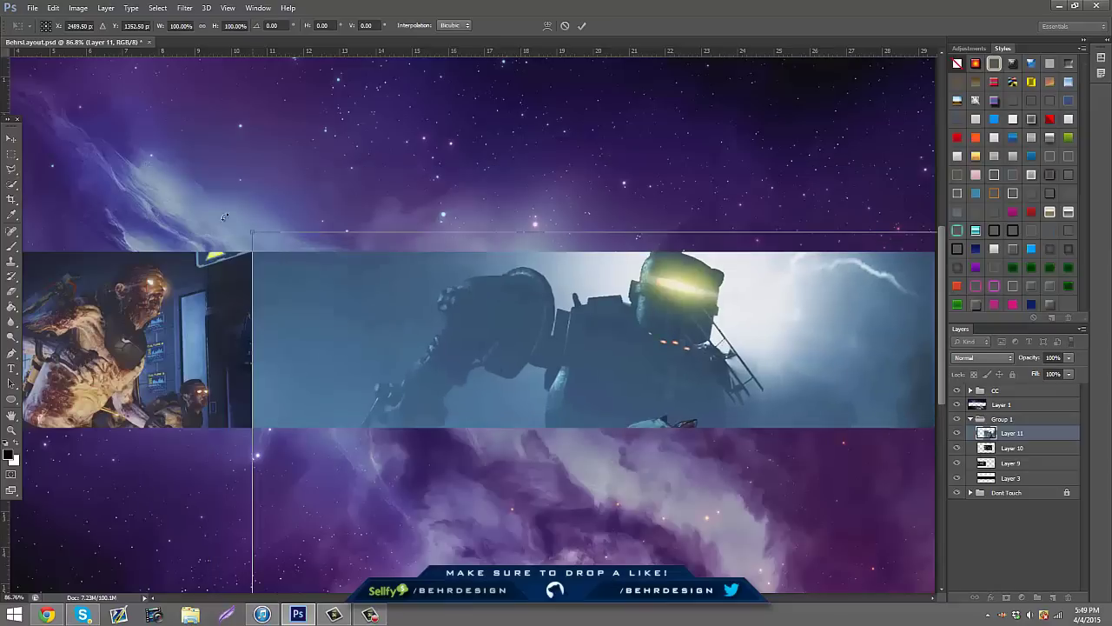
drag(275, 248, 836, 531)
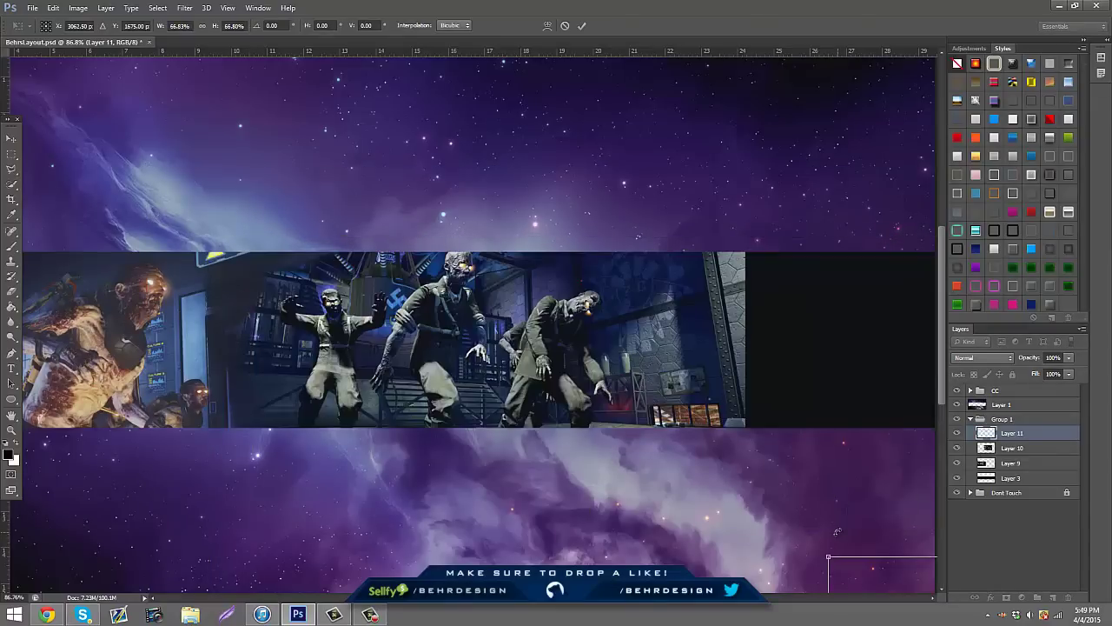
click(11, 140)
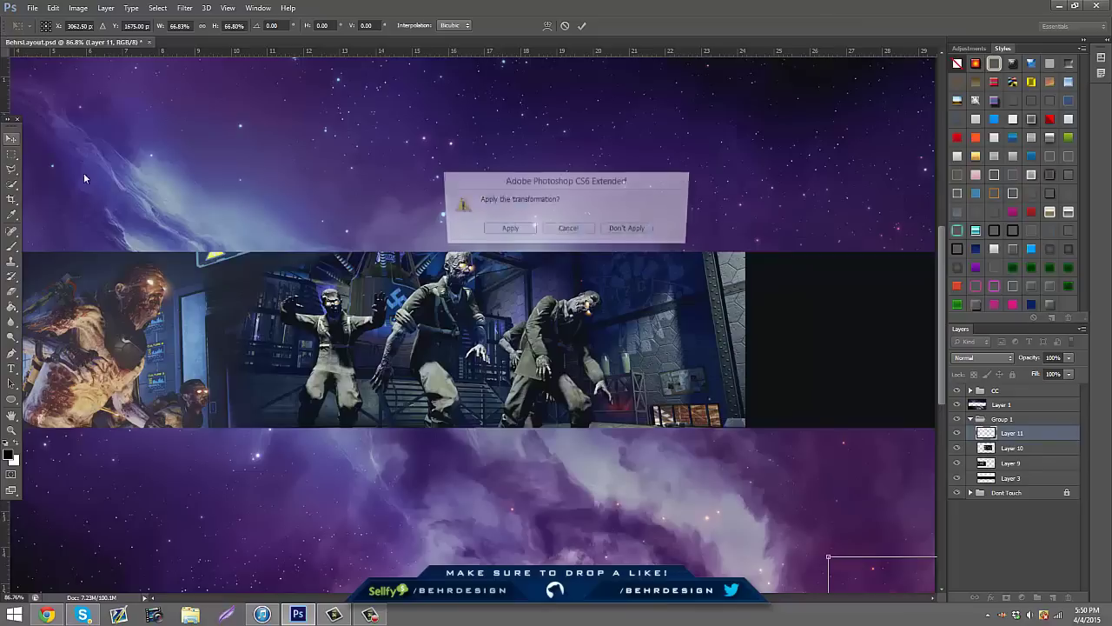
click(511, 231)
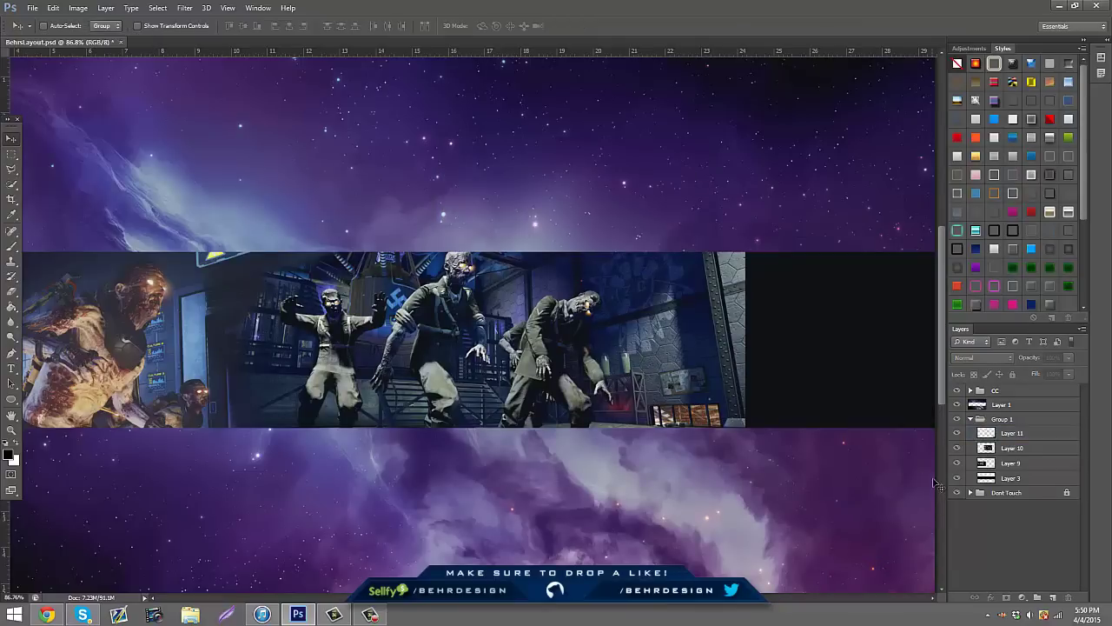
- Rescale Layer 11 to 48% at the band's right end and stack it below Layer 10
click(1011, 433)
drag(804, 352, 687, 307)
scroll(538, 328, right, 3)
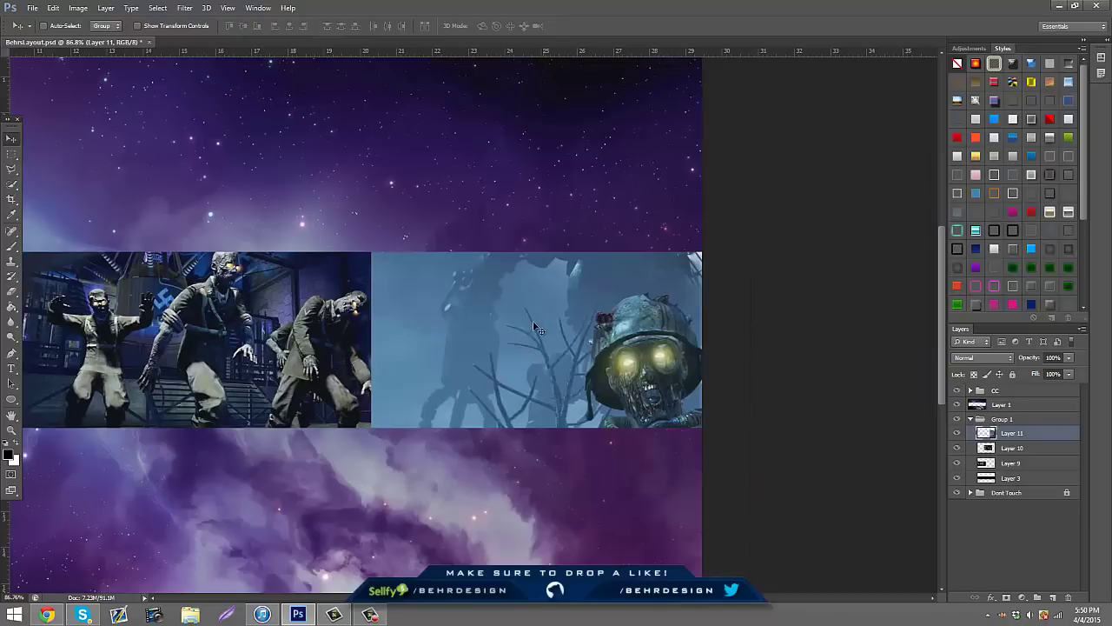
drag(538, 328, 470, 265)
key(ctrl+t)
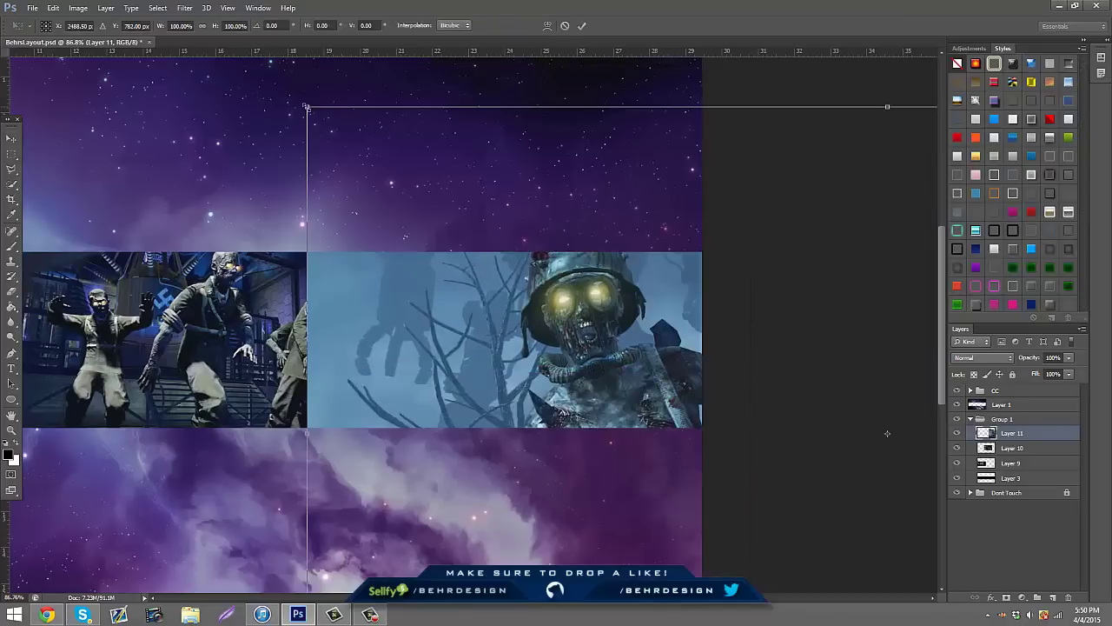
drag(569, 211, 675, 249)
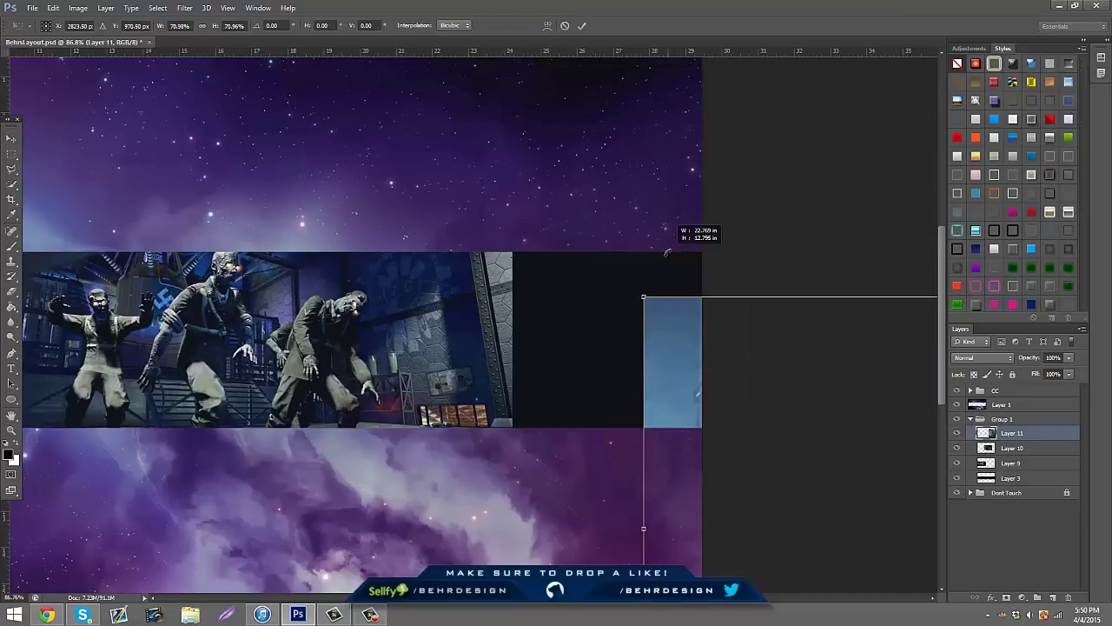
drag(751, 392, 473, 200)
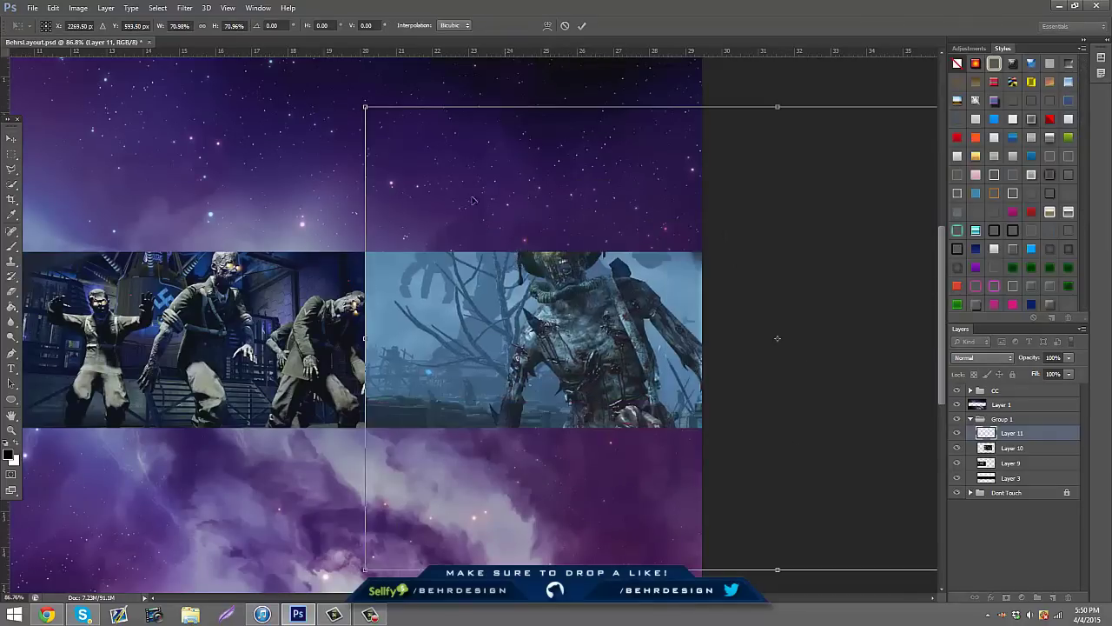
drag(366, 107, 557, 203)
drag(557, 336, 396, 335)
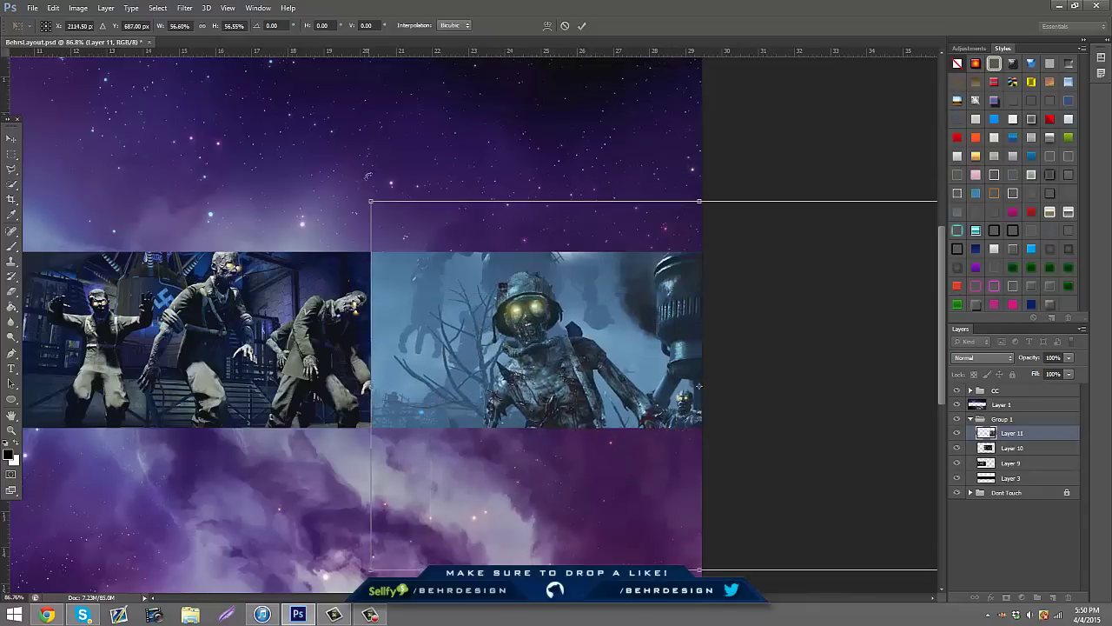
drag(452, 241, 475, 245)
drag(523, 326, 472, 290)
click(10, 137)
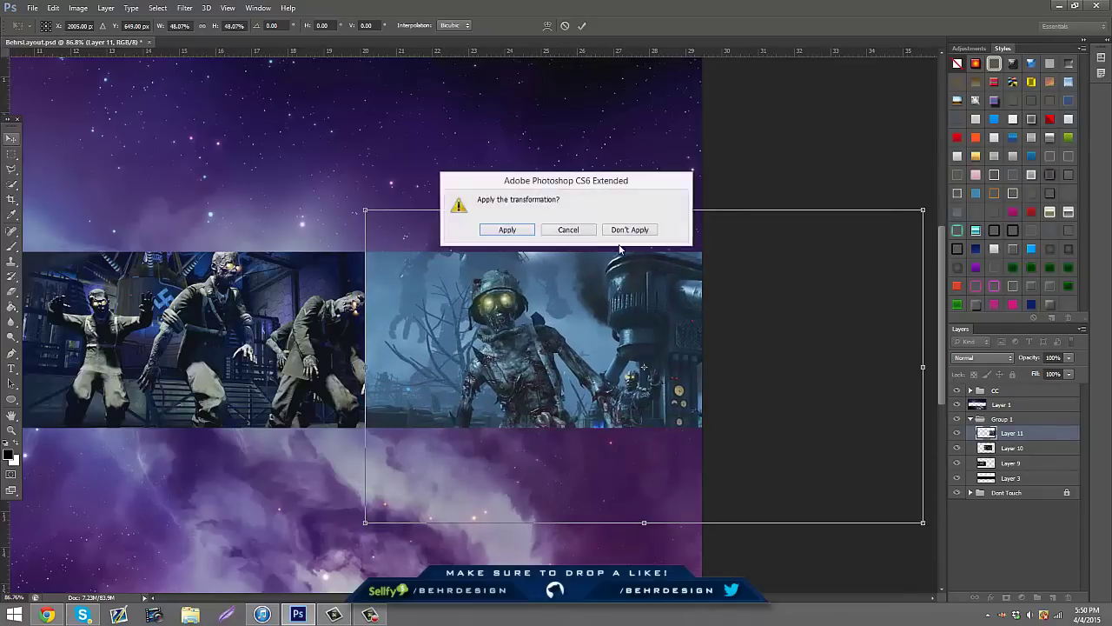
click(509, 230)
drag(1014, 451, 1013, 447)
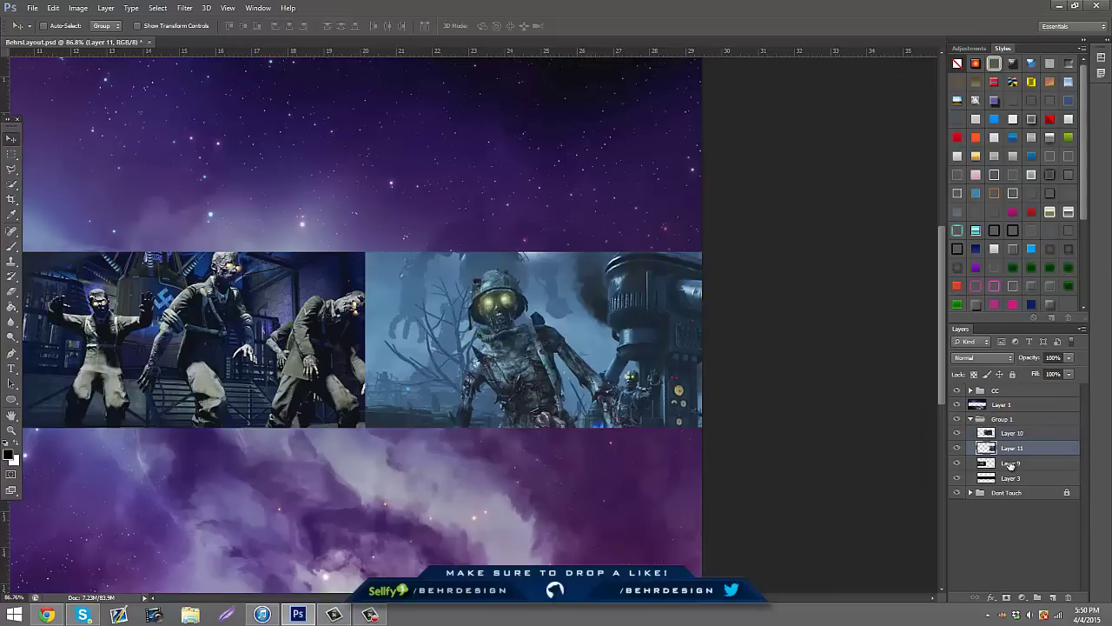
- Nudge the wallpaper, then erase Layer 10's right edge with a 288 px eraser
drag(662, 358, 764, 391)
click(1003, 433)
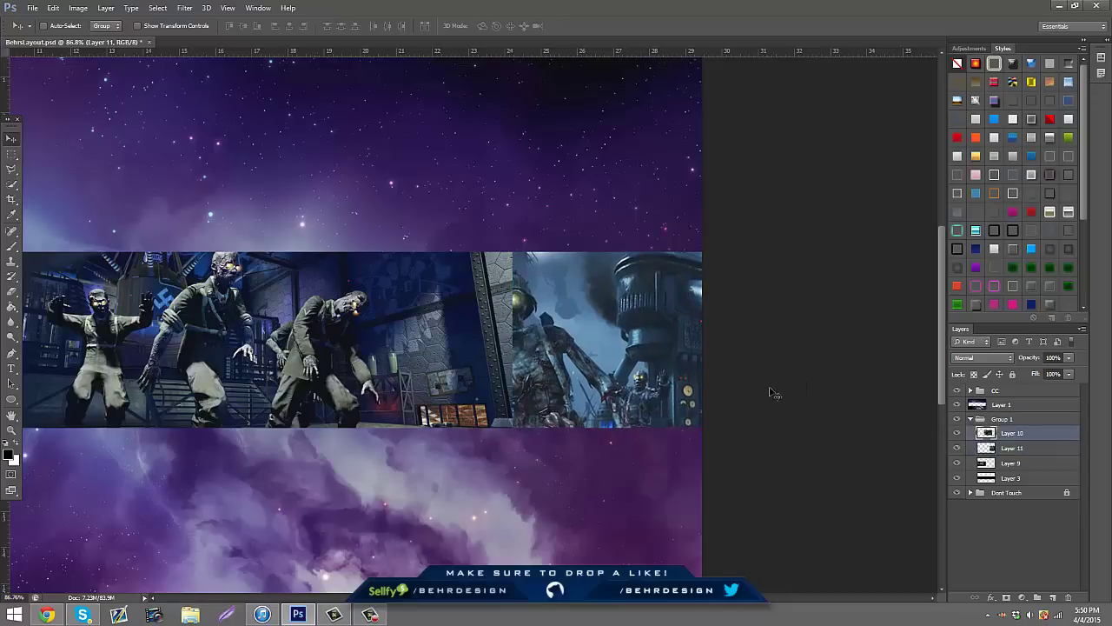
click(12, 293)
click(57, 26)
drag(94, 62, 105, 63)
click(545, 234)
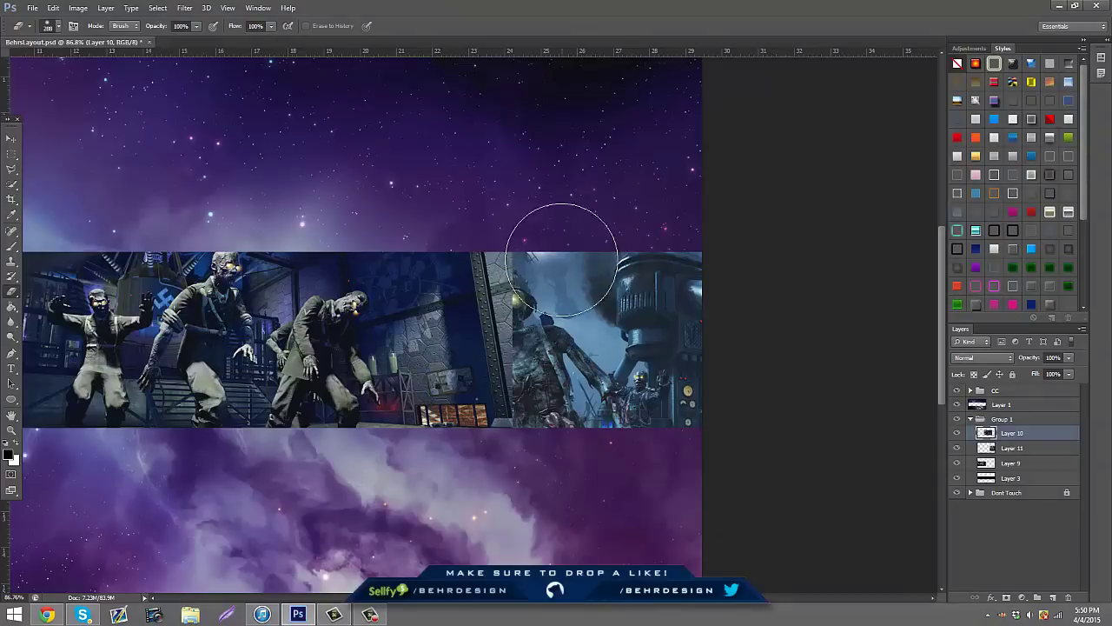
mouse_move(547, 236)
mouse_down()
mouse_move(549, 351)
mouse_move(541, 329)
mouse_move(541, 405)
mouse_move(524, 439)
mouse_move(531, 466)
mouse_move(533, 360)
mouse_move(528, 419)
mouse_move(519, 413)
mouse_move(403, 495)
mouse_move(514, 408)
mouse_up()
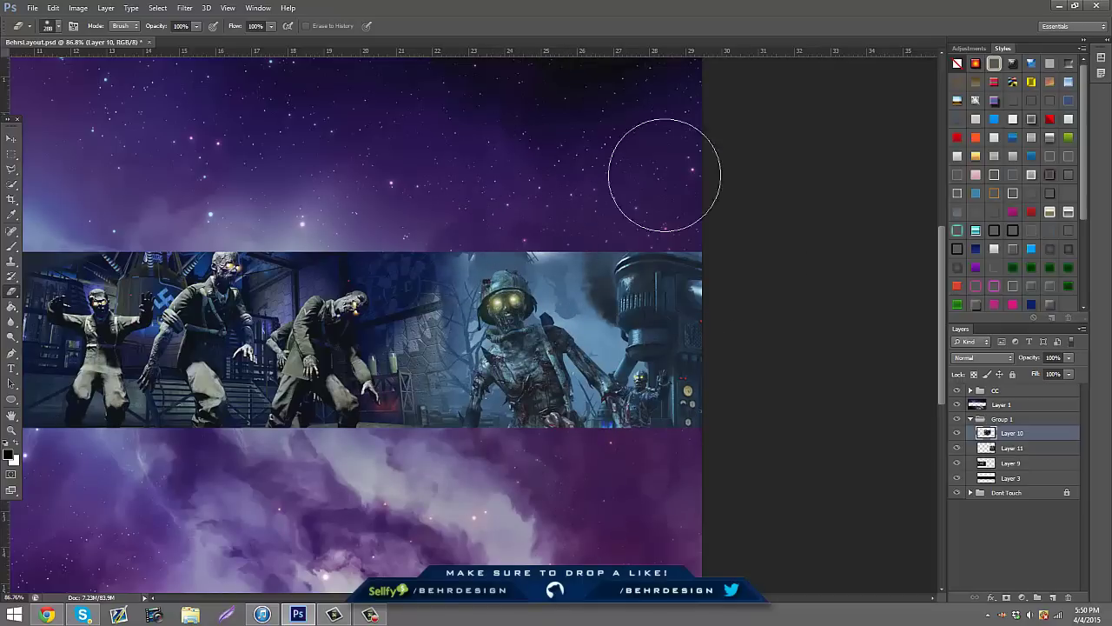
- Zoom out to the full banner and merge the selected zombie layers
click(12, 430)
drag(408, 328, 413, 299)
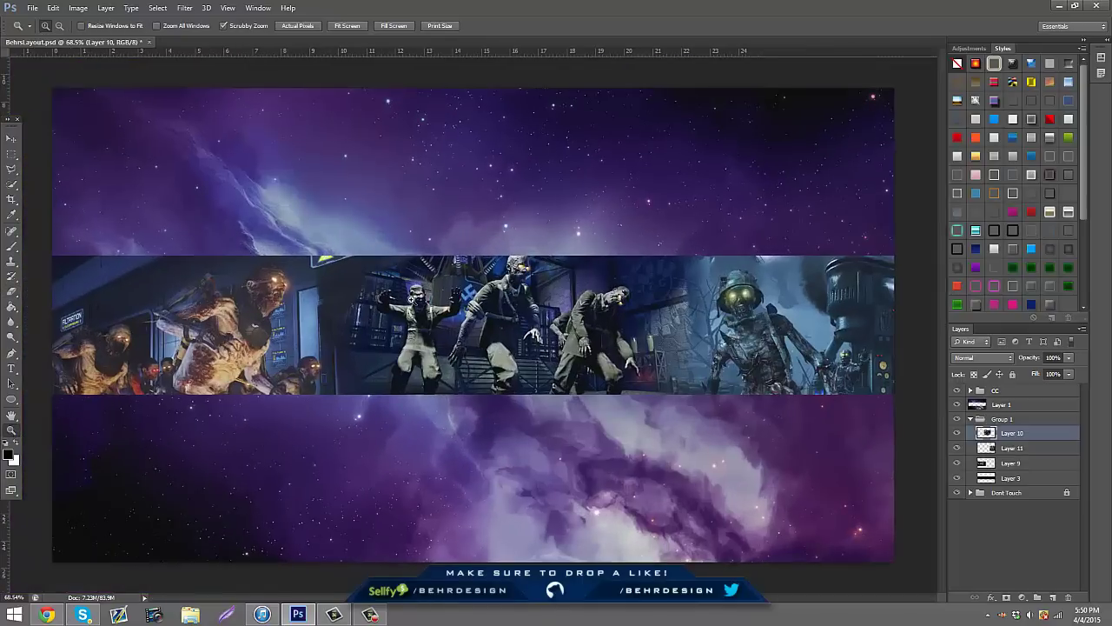
drag(524, 304, 473, 304)
right_click(1008, 463)
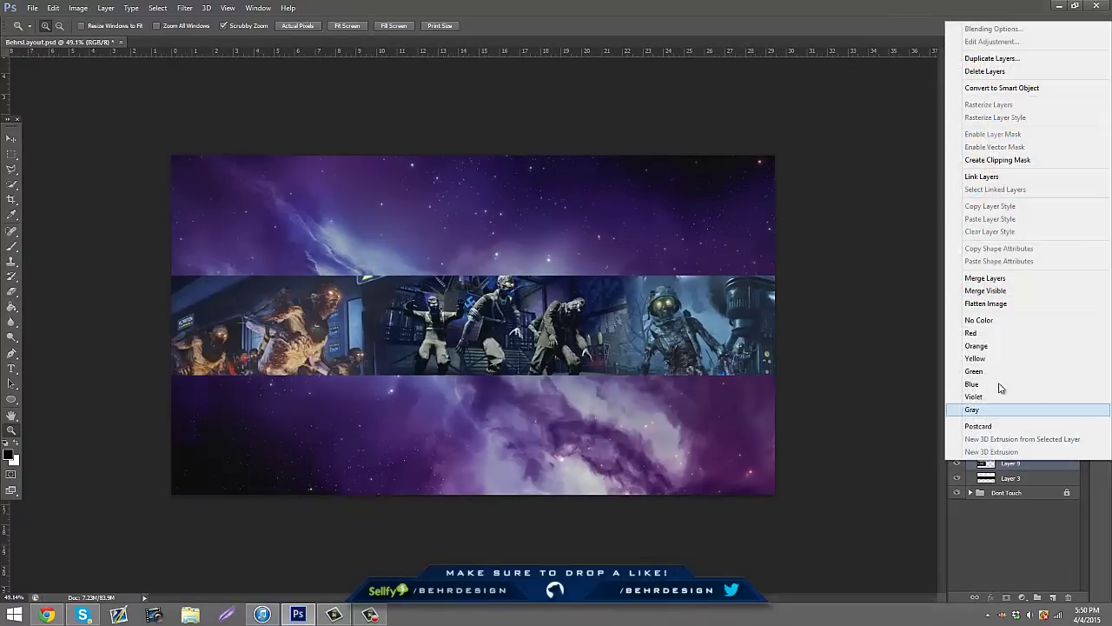
click(973, 293)
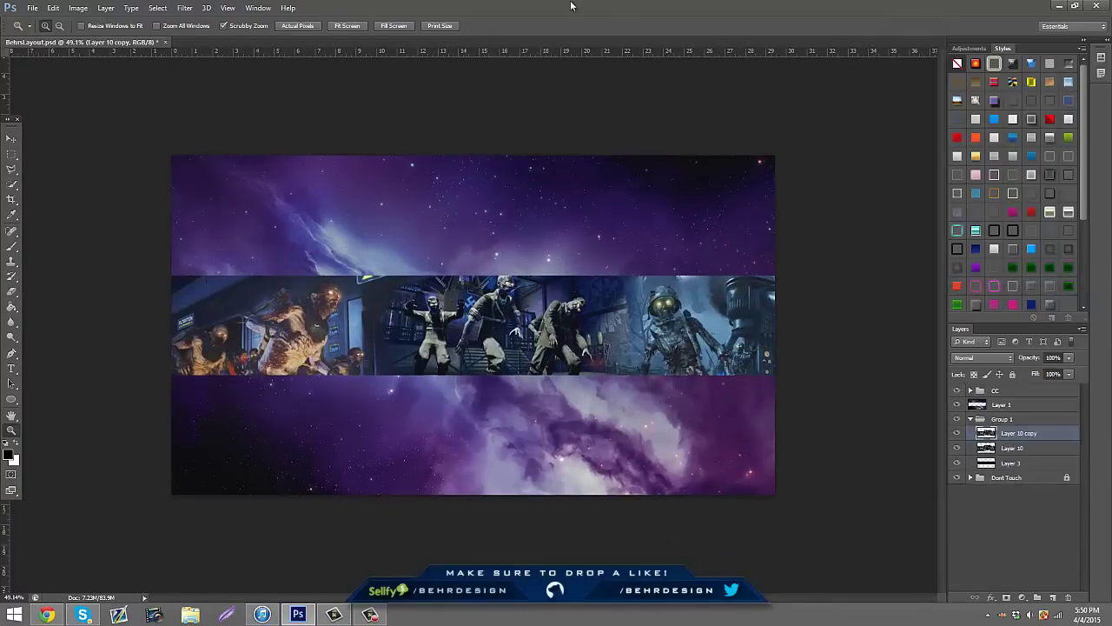
- Apply a Gaussian Blur to the zombie band copy
click(184, 8)
mouse_move(232, 129)
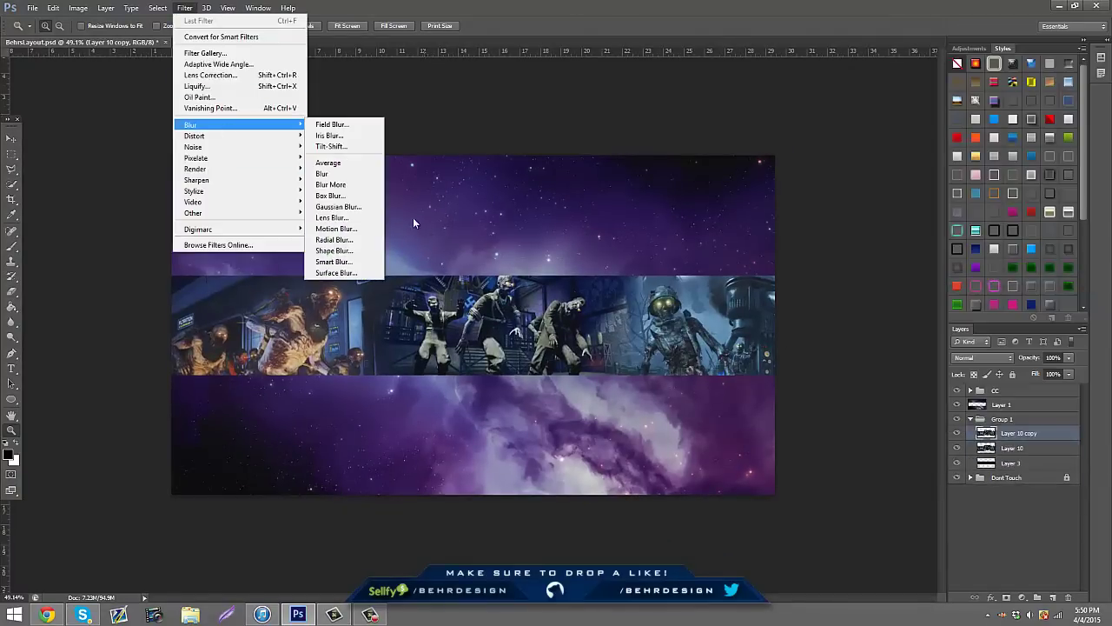
click(360, 206)
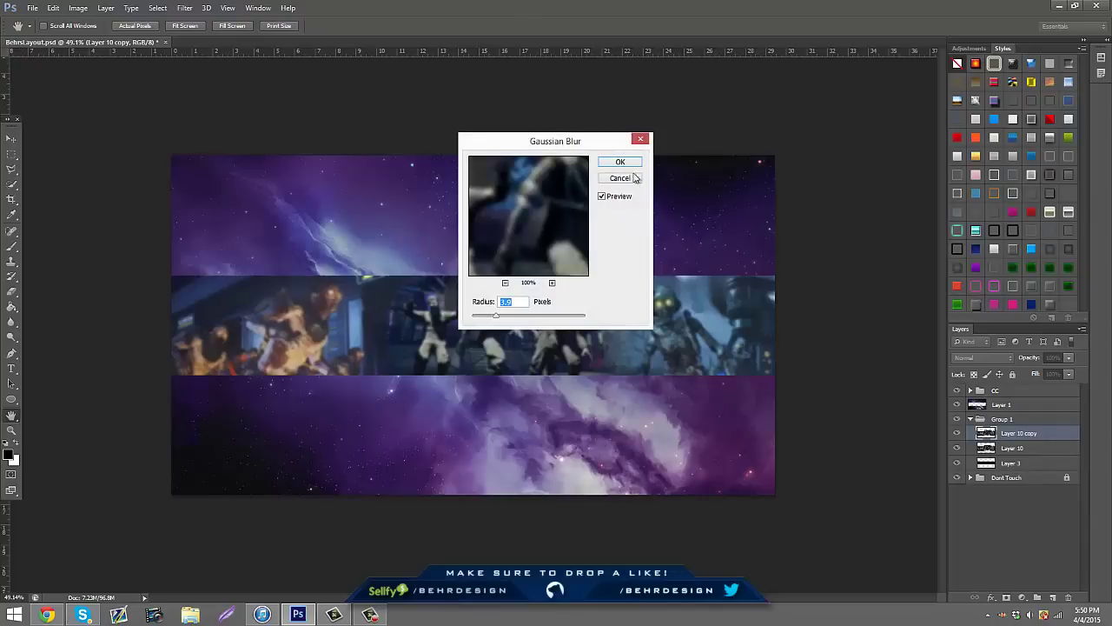
click(620, 162)
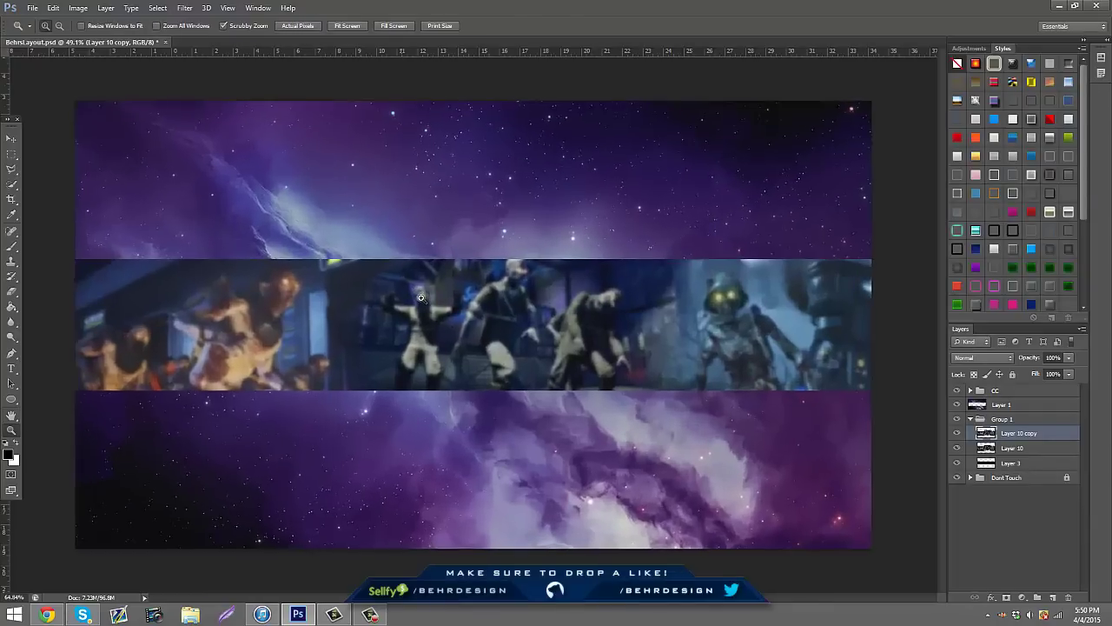
- Erase the blur over the zombie figures and fade the copy to 67% opacity
click(350, 305)
click(12, 291)
mouse_move(166, 290)
mouse_down()
mouse_move(180, 394)
mouse_move(223, 389)
mouse_move(281, 276)
mouse_up()
mouse_move(466, 393)
mouse_down()
mouse_move(404, 243)
mouse_move(520, 262)
mouse_move(577, 374)
mouse_move(603, 350)
mouse_move(725, 415)
mouse_move(741, 283)
mouse_move(892, 263)
mouse_move(697, 425)
mouse_up()
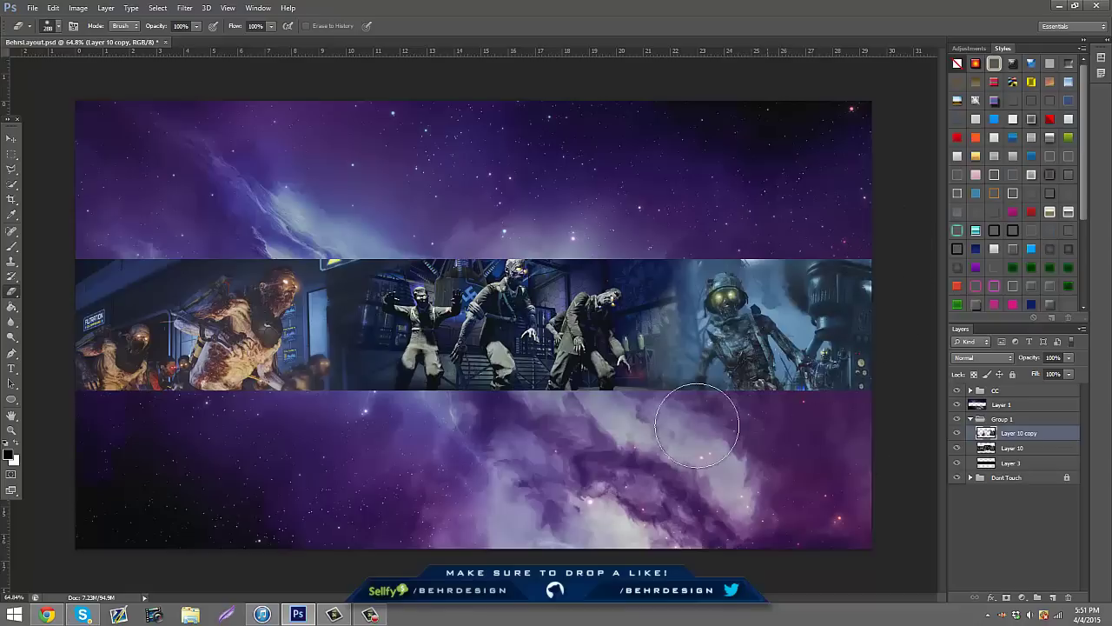
drag(1071, 357, 1052, 374)
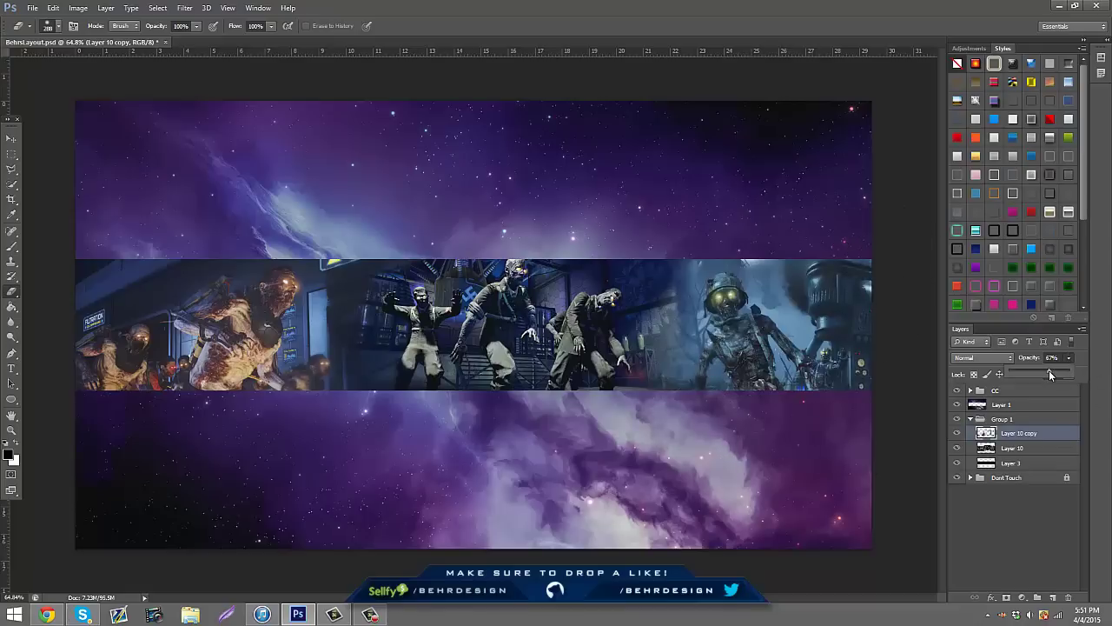
click(11, 430)
drag(502, 274, 533, 274)
- Open the Behrs600 file from the Desktop and dismiss the missing-fonts alert
click(33, 9)
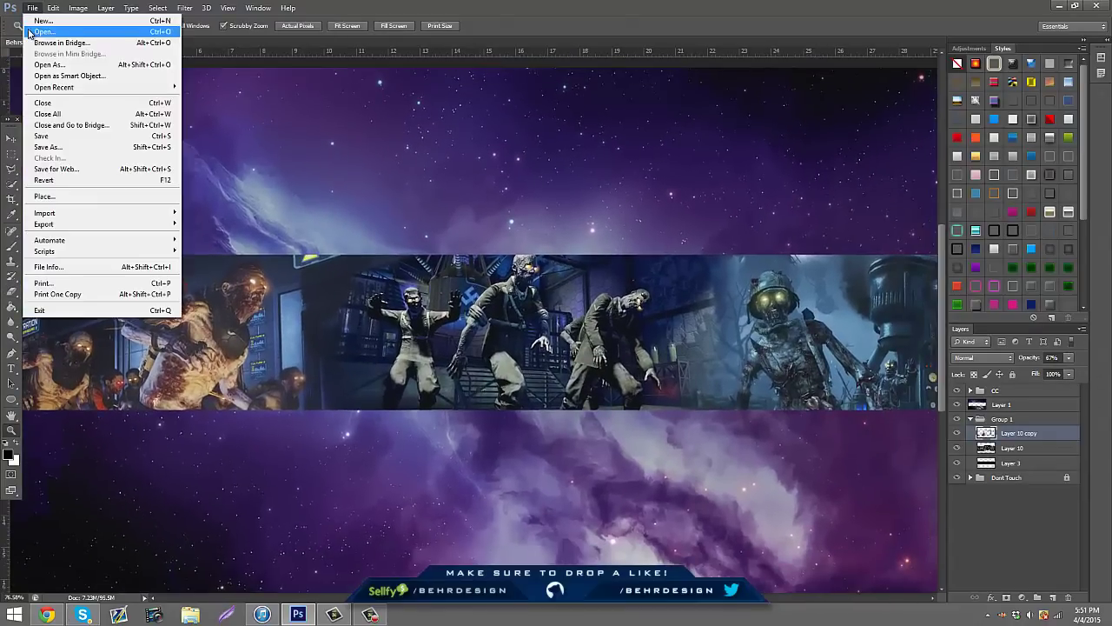
click(41, 32)
text(e)
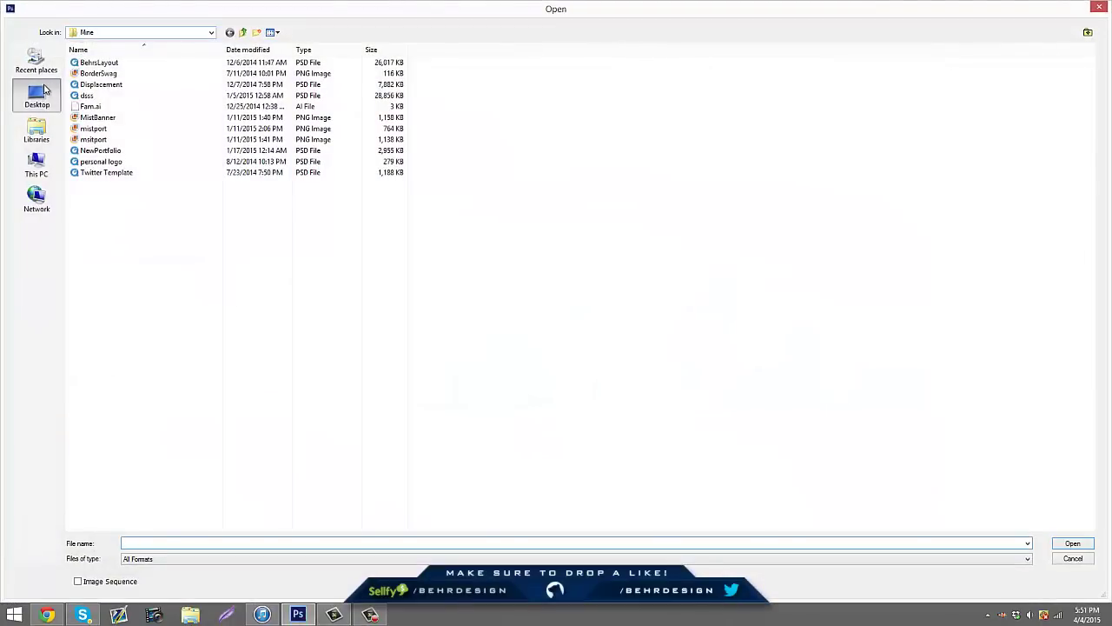
click(36, 95)
text(Behrs)
key(Return)
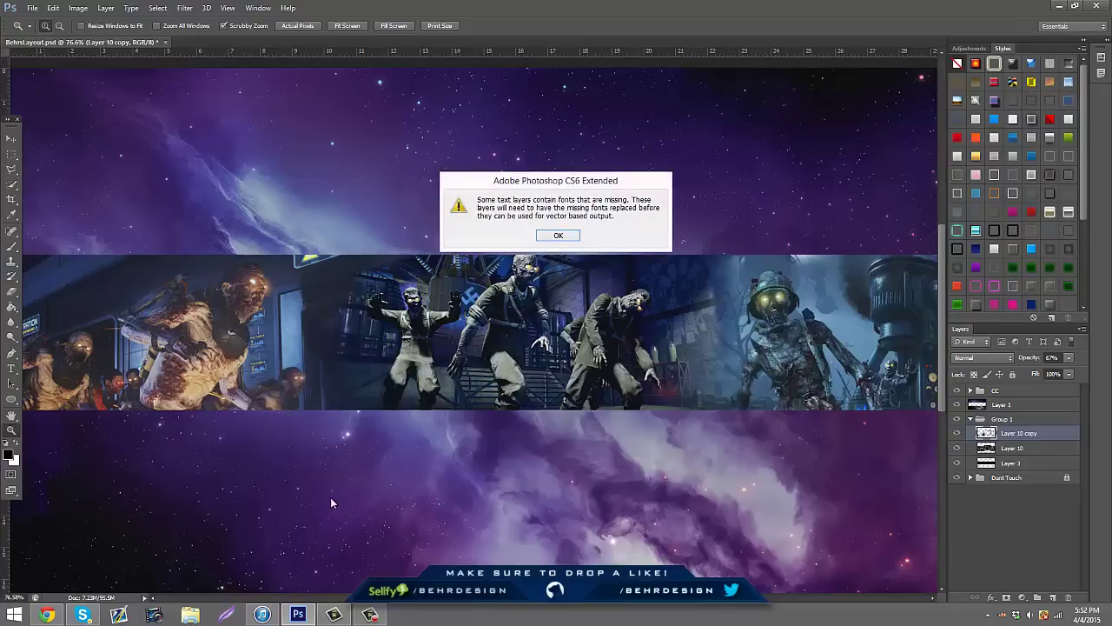
key(Return)
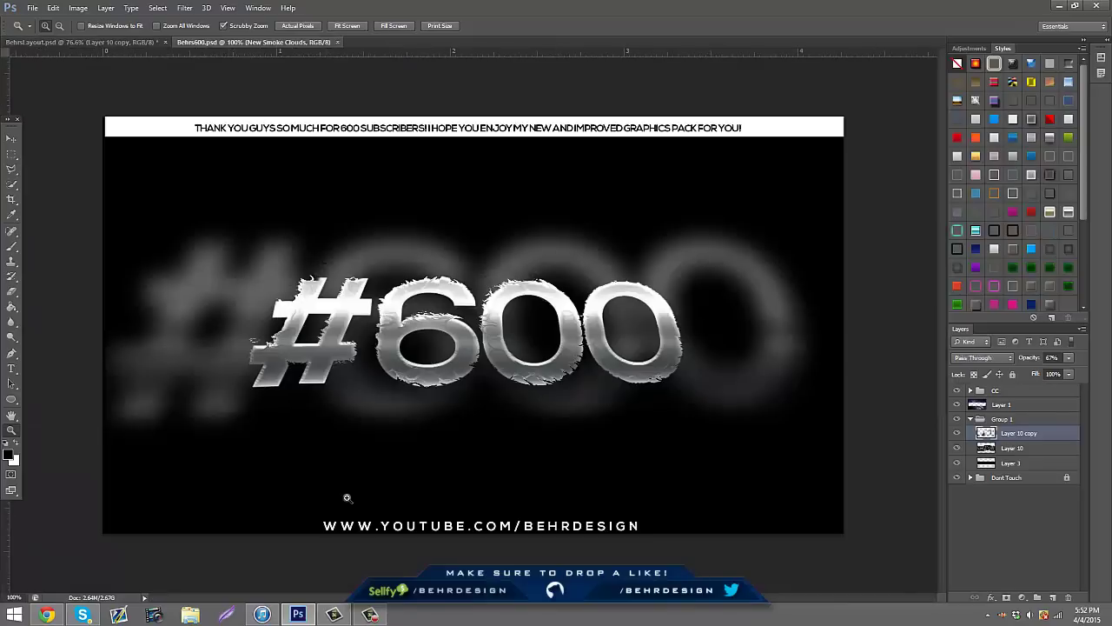
- In Behrs600, expand Color Corrections and select the Frat Pack - Liloh's CC group
scroll(1059, 447, up, 3)
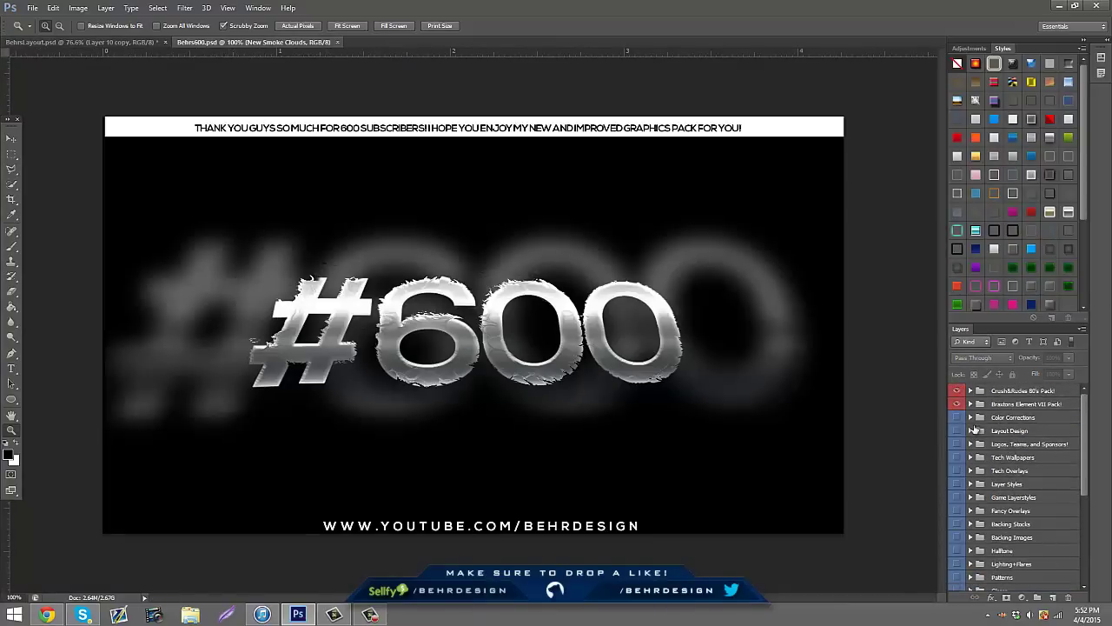
click(971, 417)
scroll(973, 421, down, 3)
scroll(973, 422, down, 8)
click(1008, 446)
- Drag the Frat Pack correction into the banner and lower it to 33% opacity
click(11, 139)
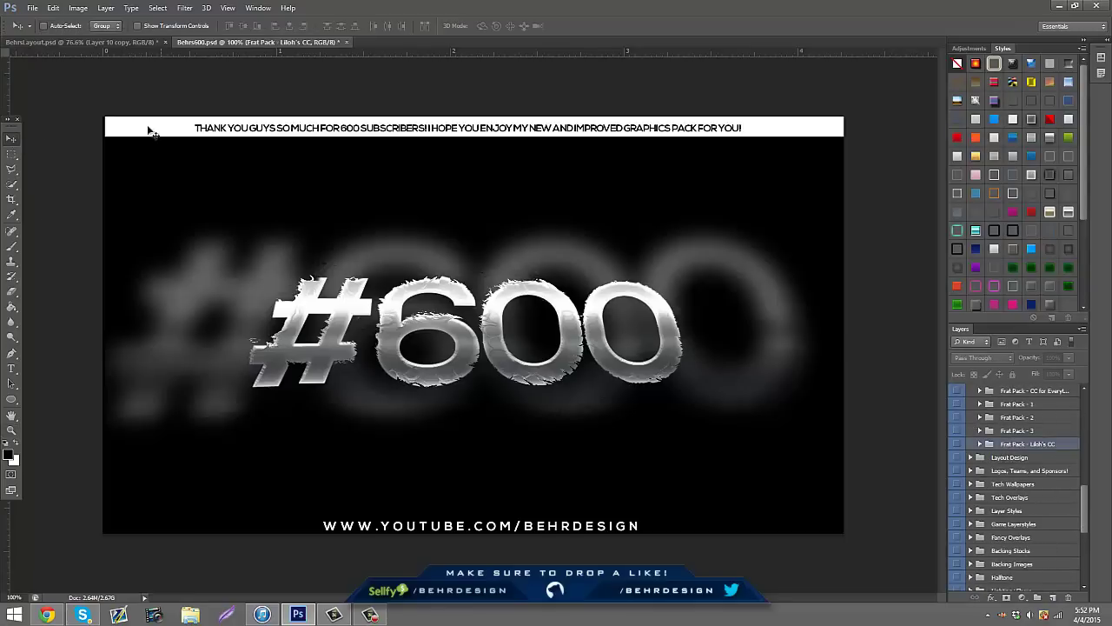
click(74, 42)
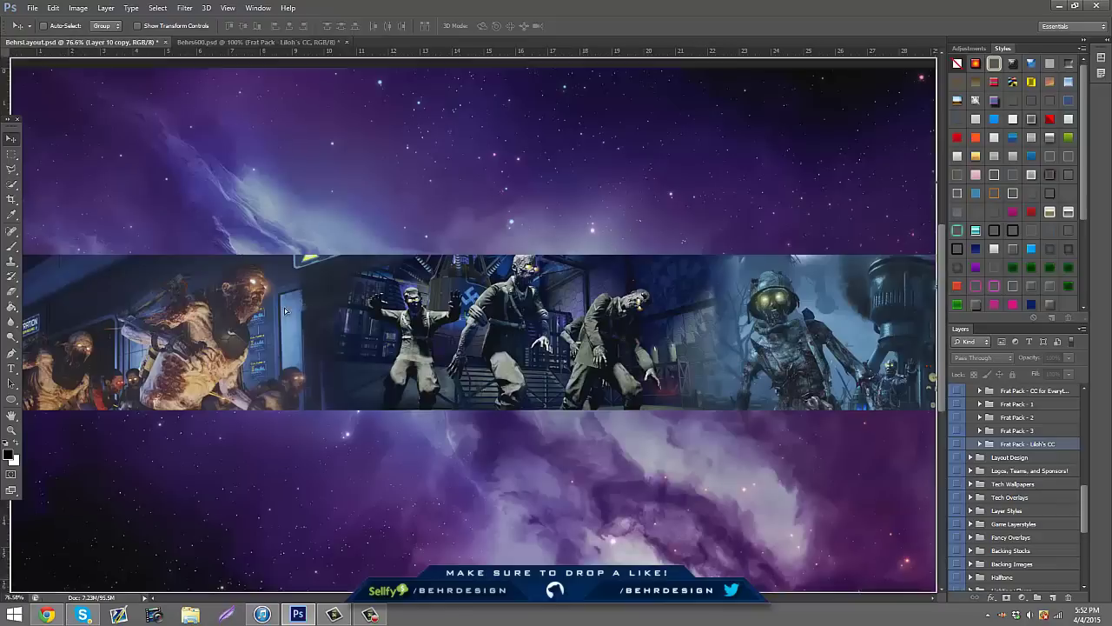
drag(285, 311, 287, 312)
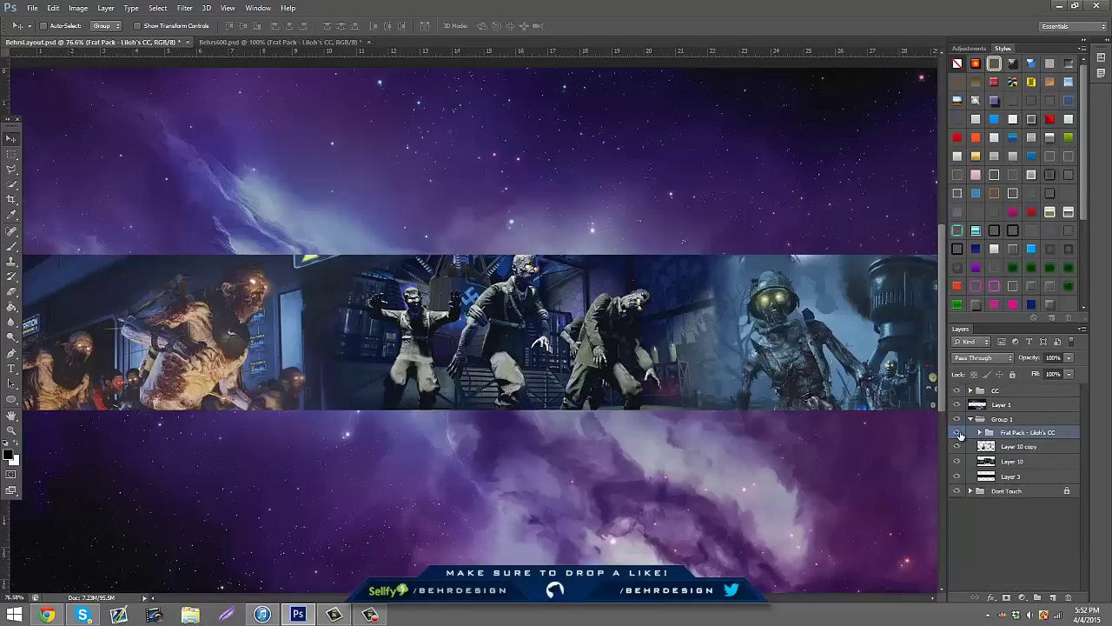
click(958, 433)
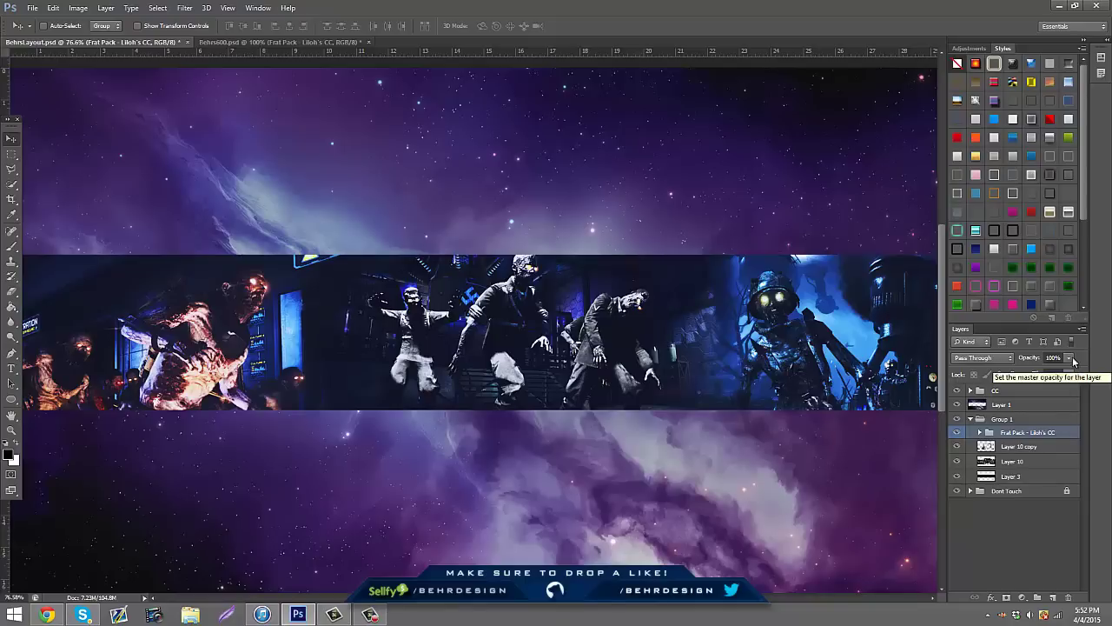
drag(1068, 362, 993, 387)
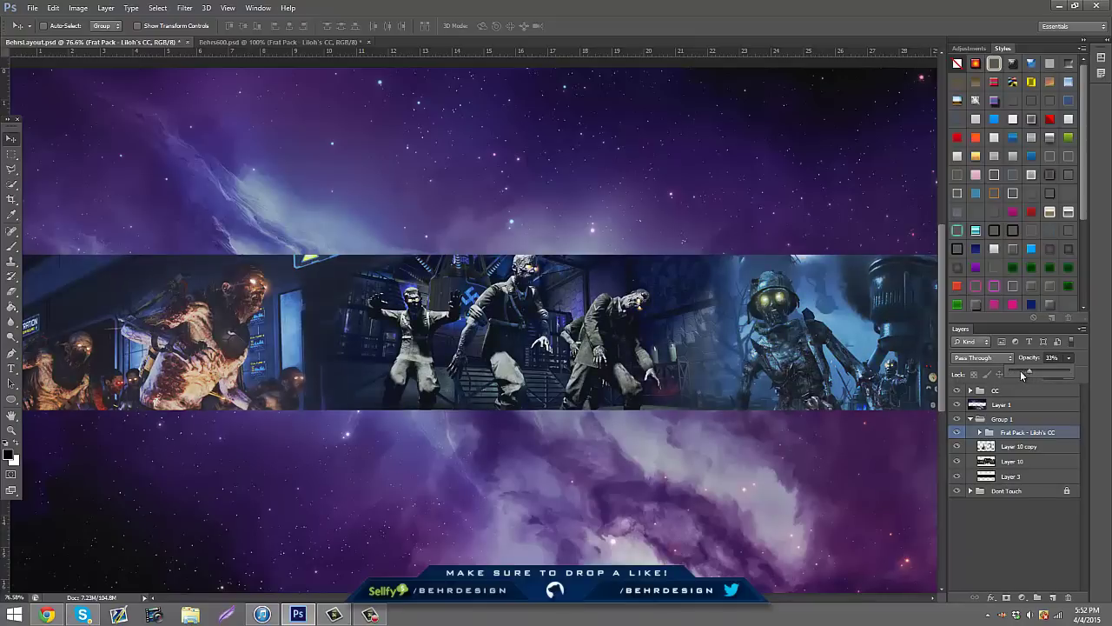
- Merge Layer 10 copy and Layer 10 and set the result to 86% opacity
click(1016, 446)
shift+click(1012, 476)
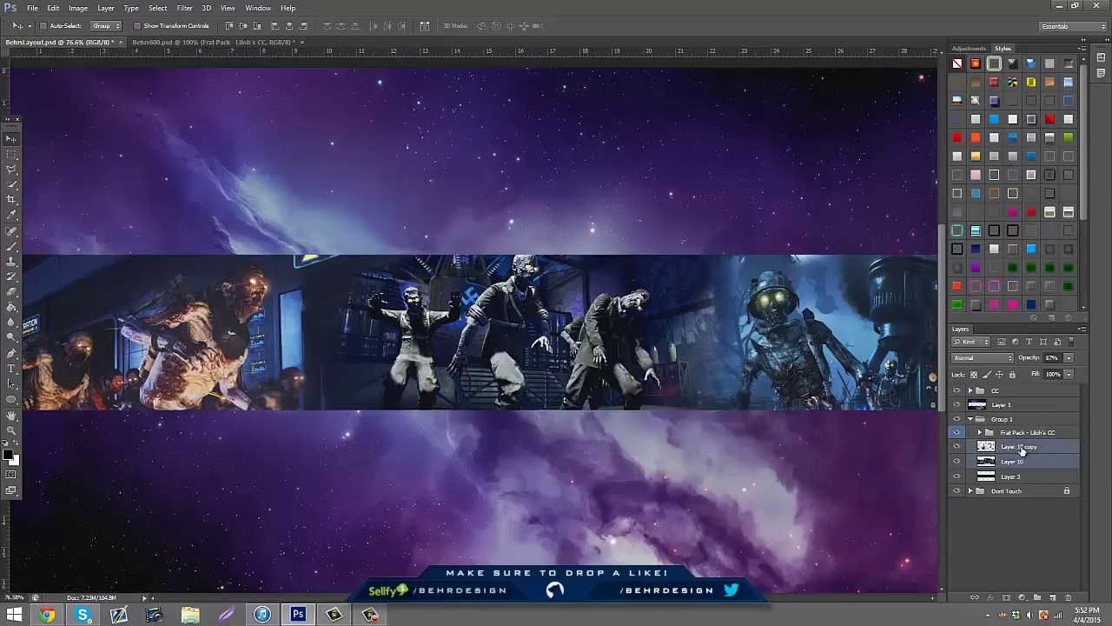
right_click(1012, 470)
click(986, 264)
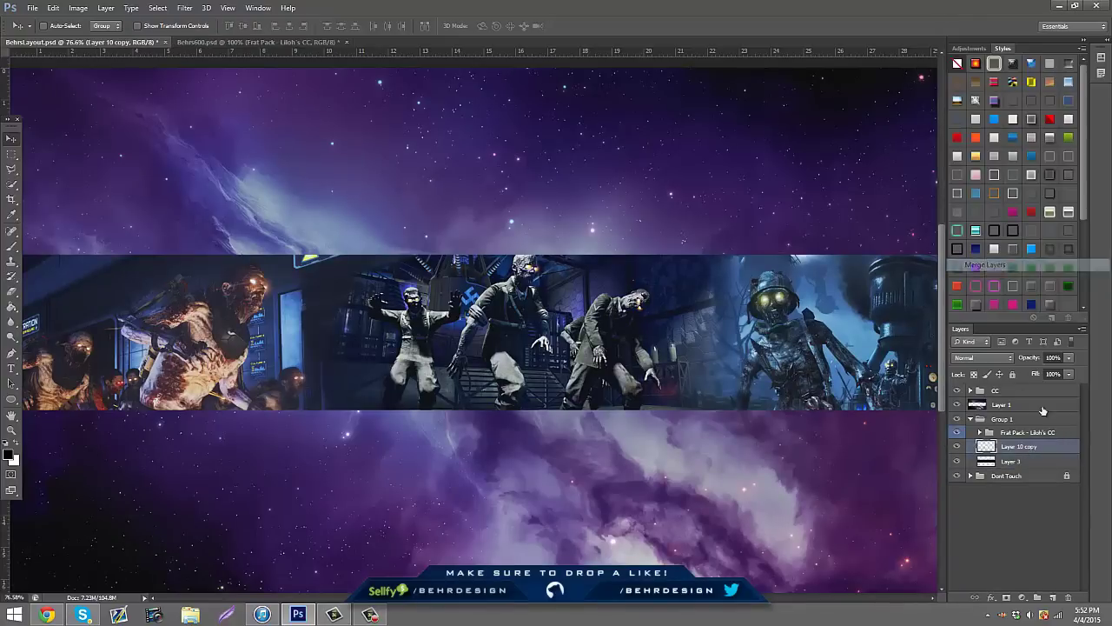
click(1068, 357)
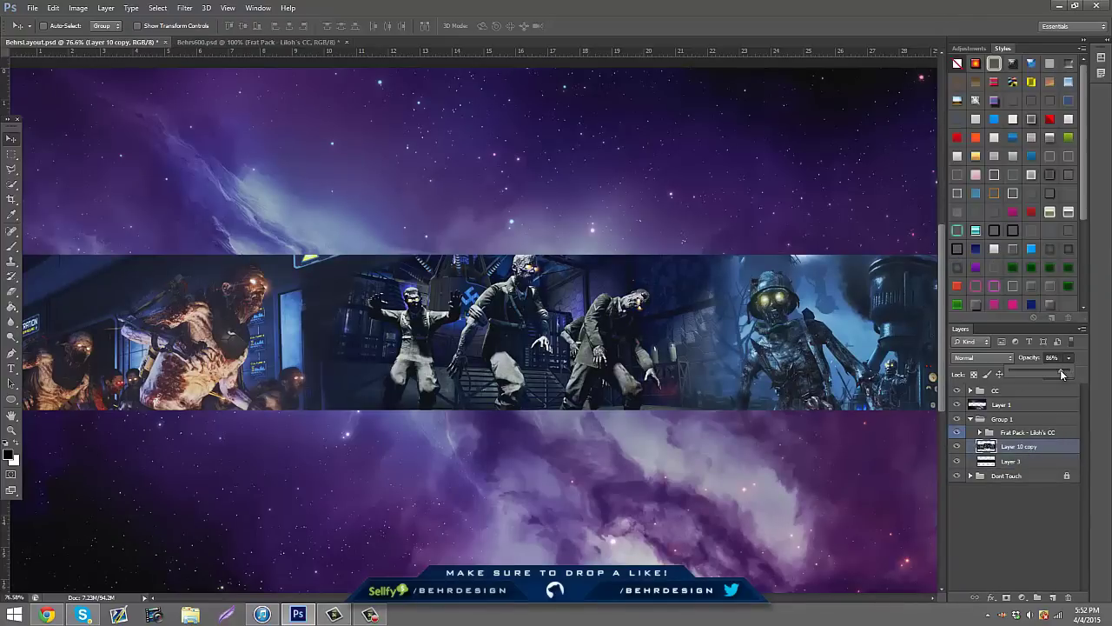
- Duplicate the merged layer with a small-radius Lens Blur, then return to Behrs600
key(ctrl+j)
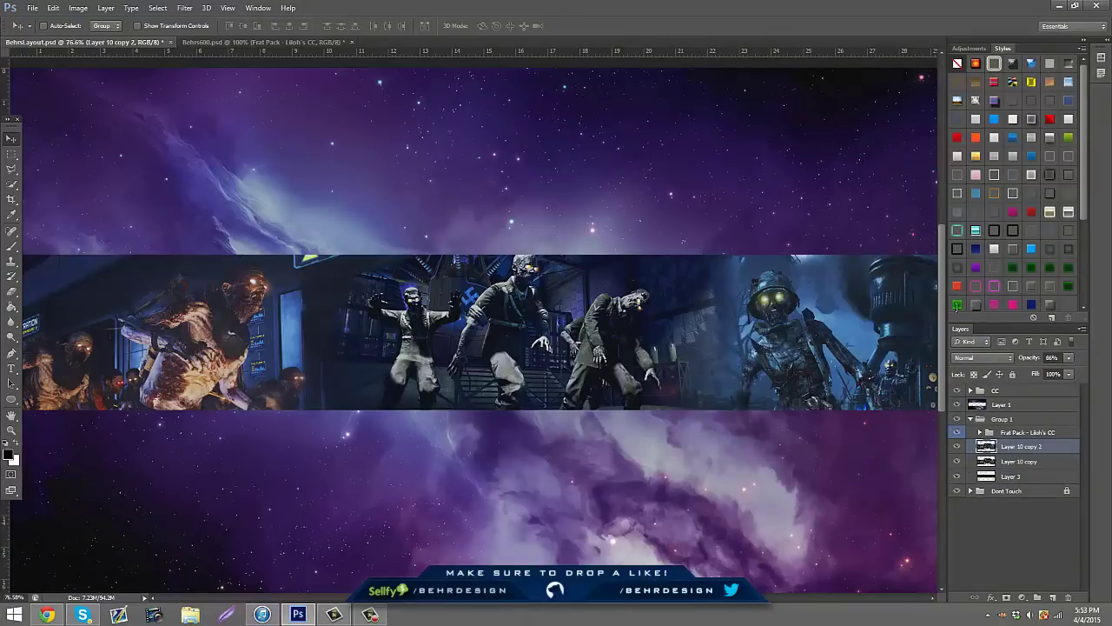
click(184, 8)
mouse_move(252, 139)
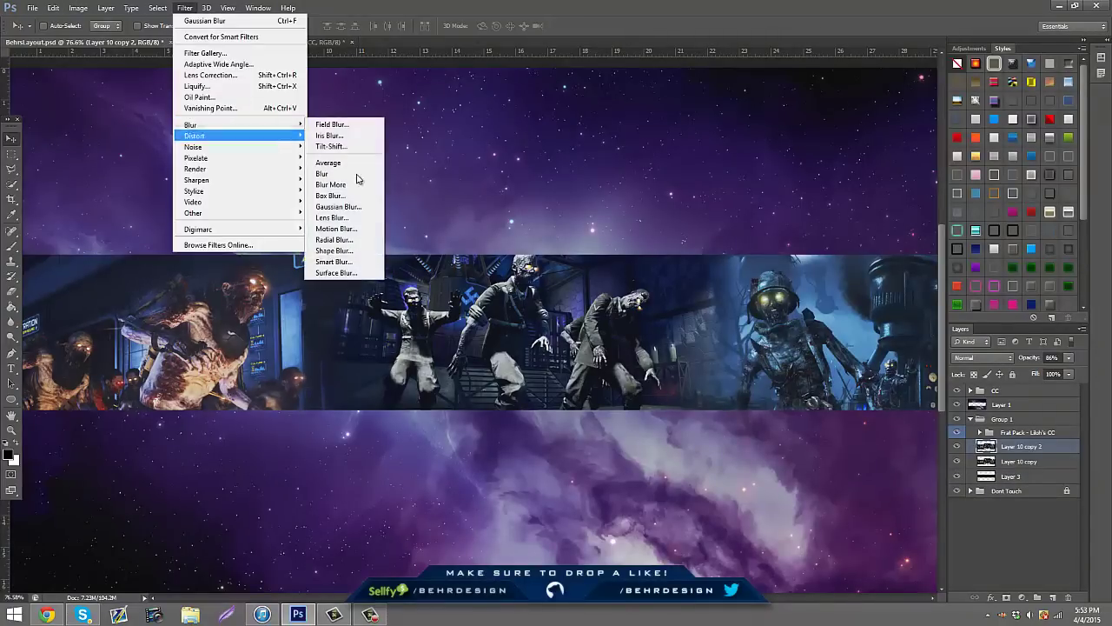
click(352, 218)
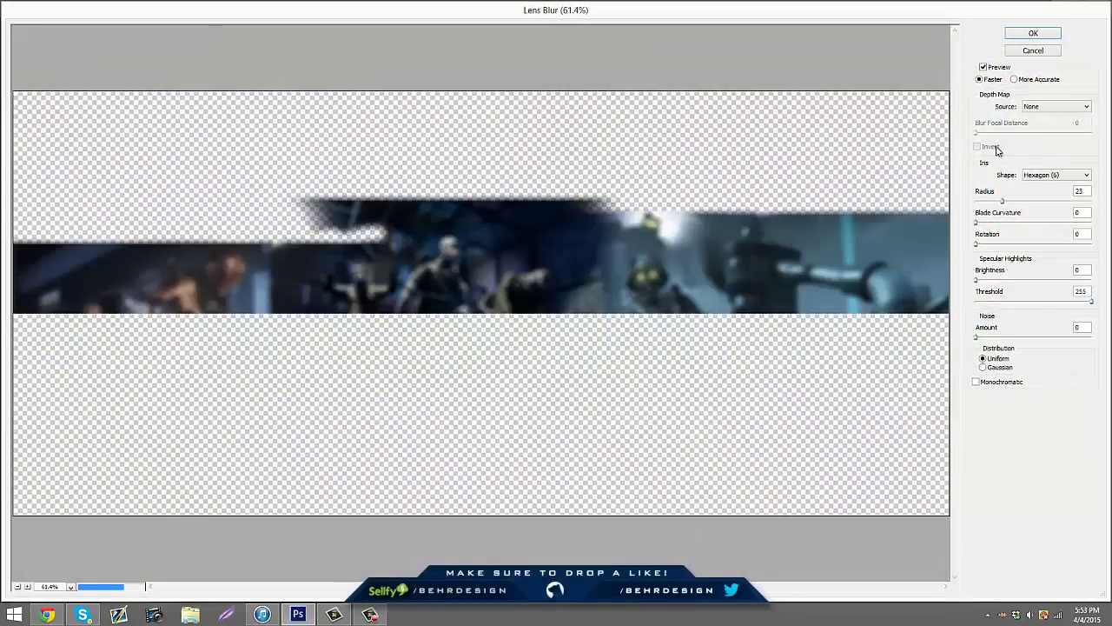
drag(988, 205, 979, 203)
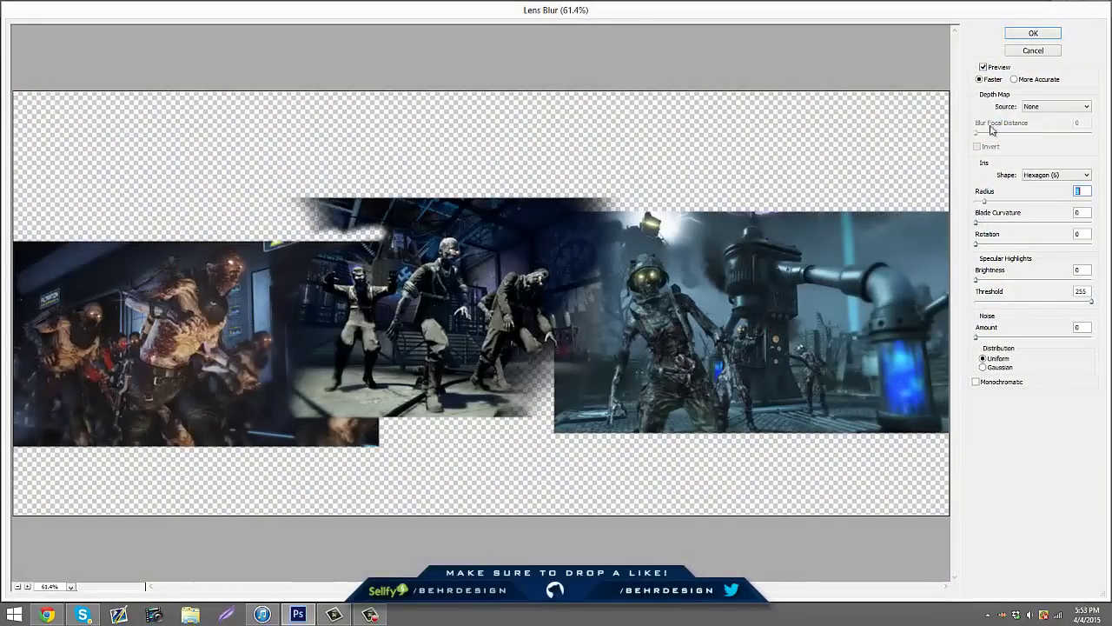
click(1031, 35)
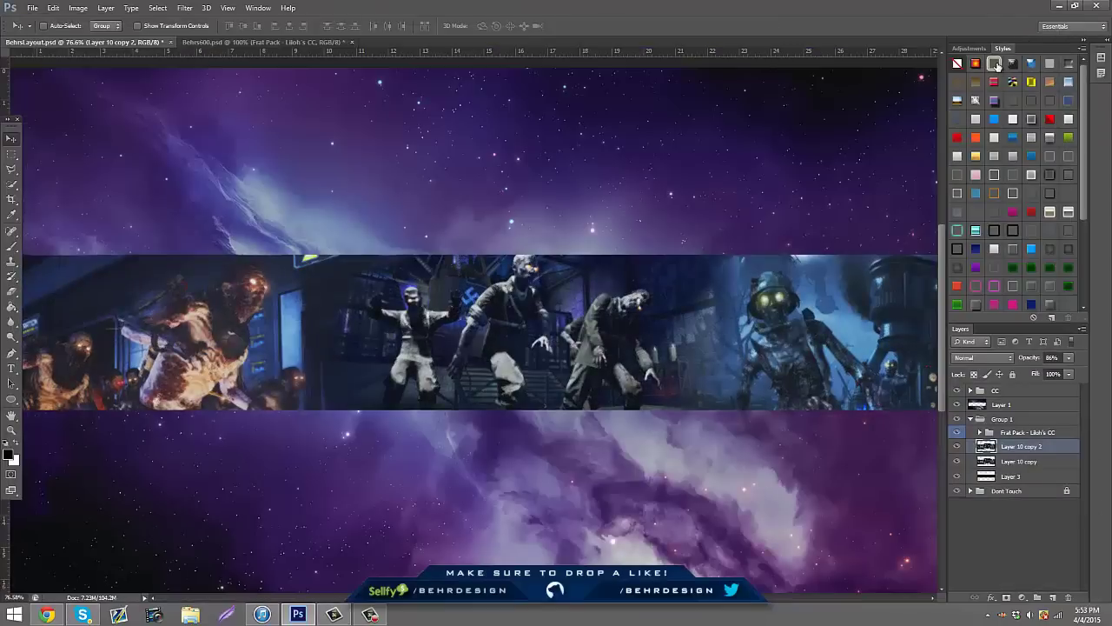
click(258, 42)
scroll(1042, 525, up, 7)
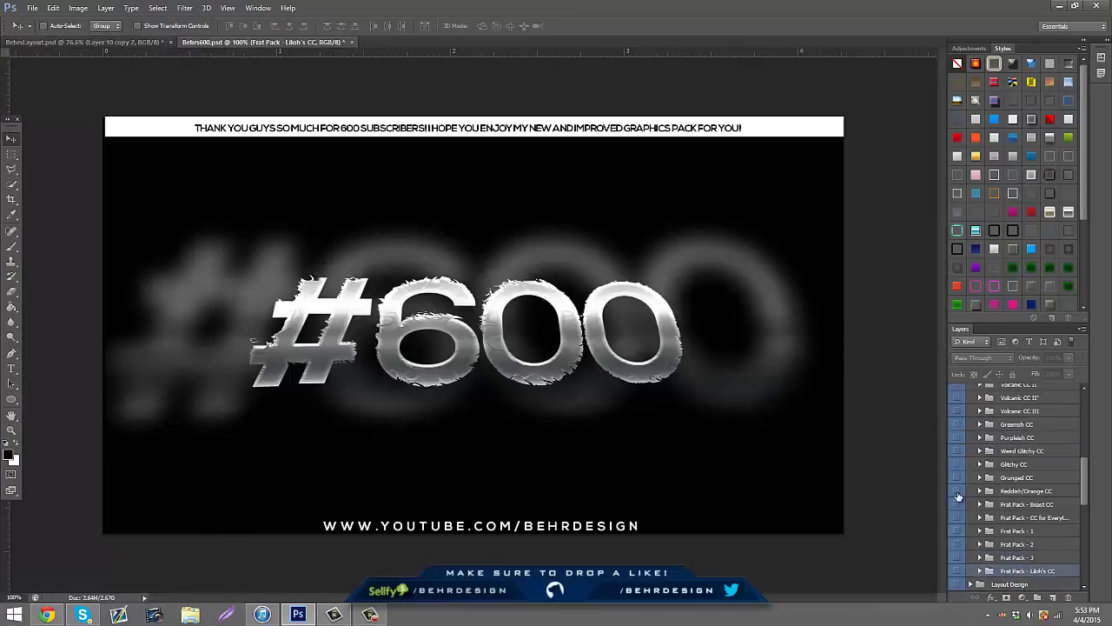
- In Behrs600, collapse Color Corrections and show the Lighting+Flares Behr layers
click(970, 418)
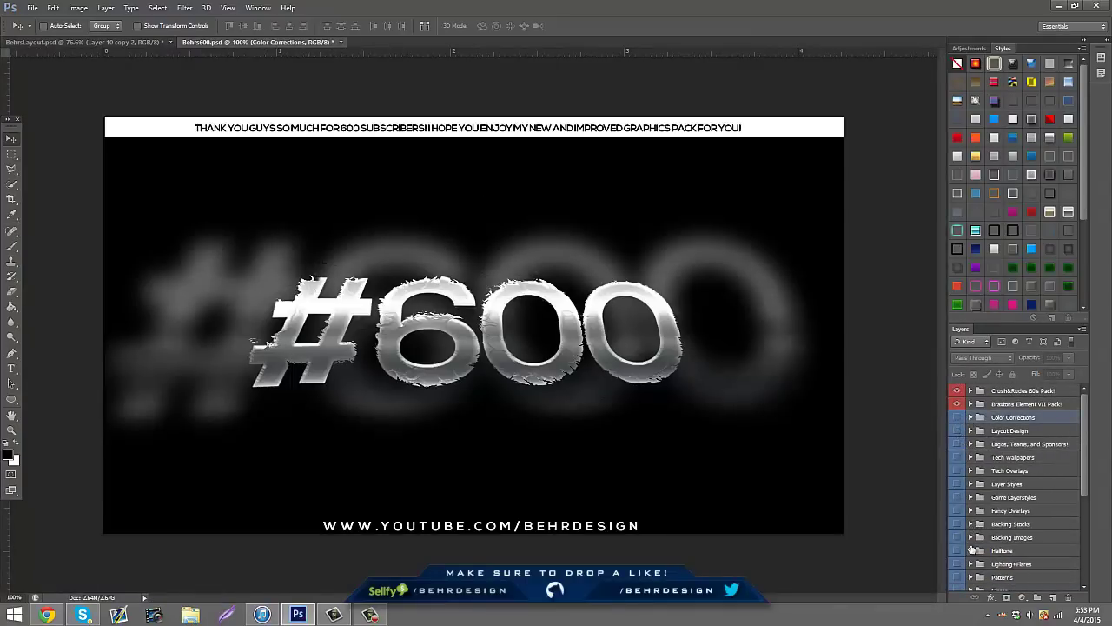
scroll(974, 514, down, 2)
click(971, 537)
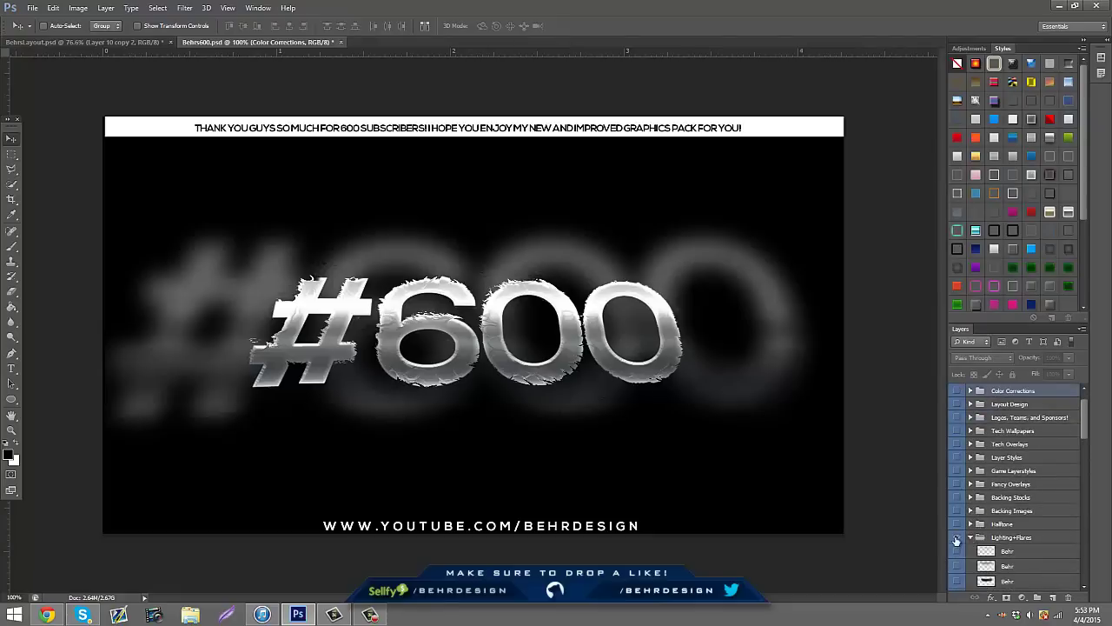
click(957, 540)
scroll(961, 544, down, 2)
click(1010, 556)
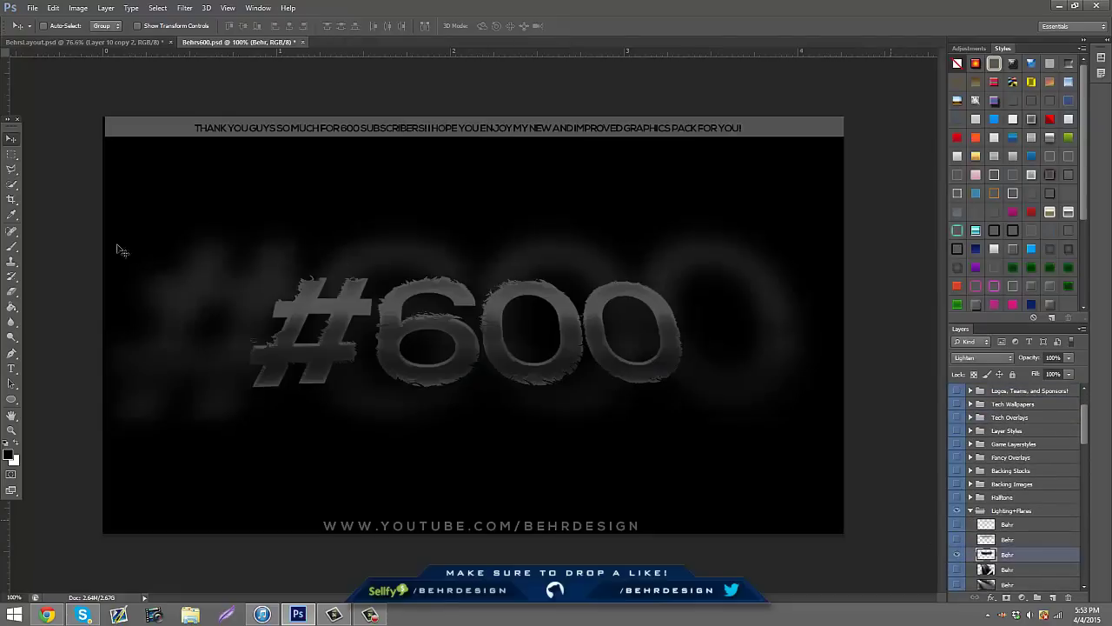
- Bring the red glow Behr layer over the banner's zombie band and hide the guides
click(91, 41)
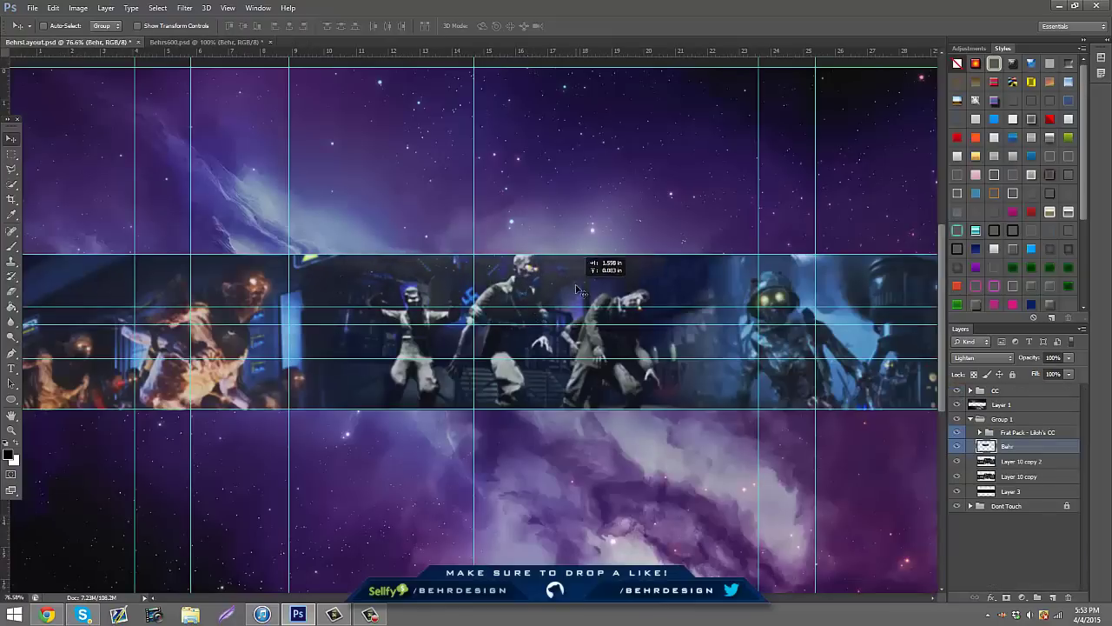
click(239, 43)
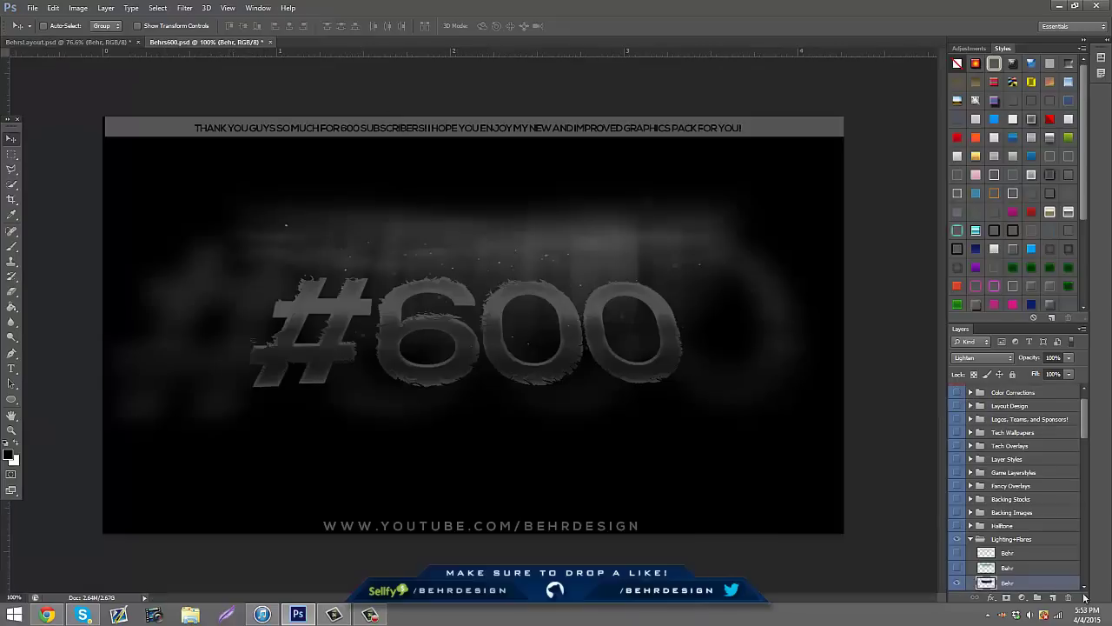
click(957, 555)
click(957, 525)
click(1008, 525)
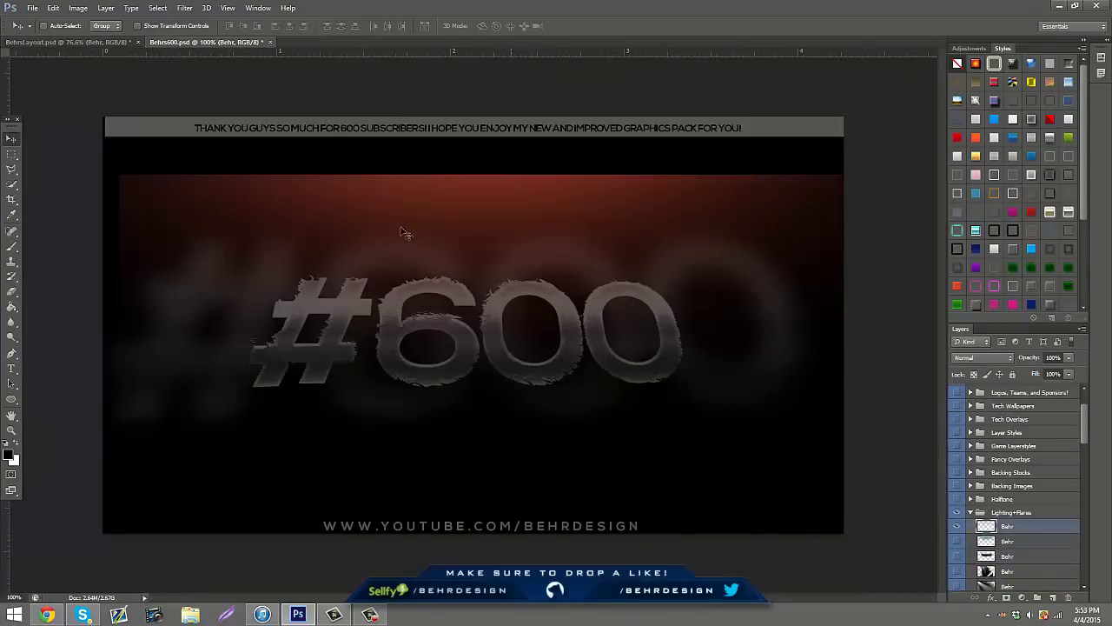
click(92, 43)
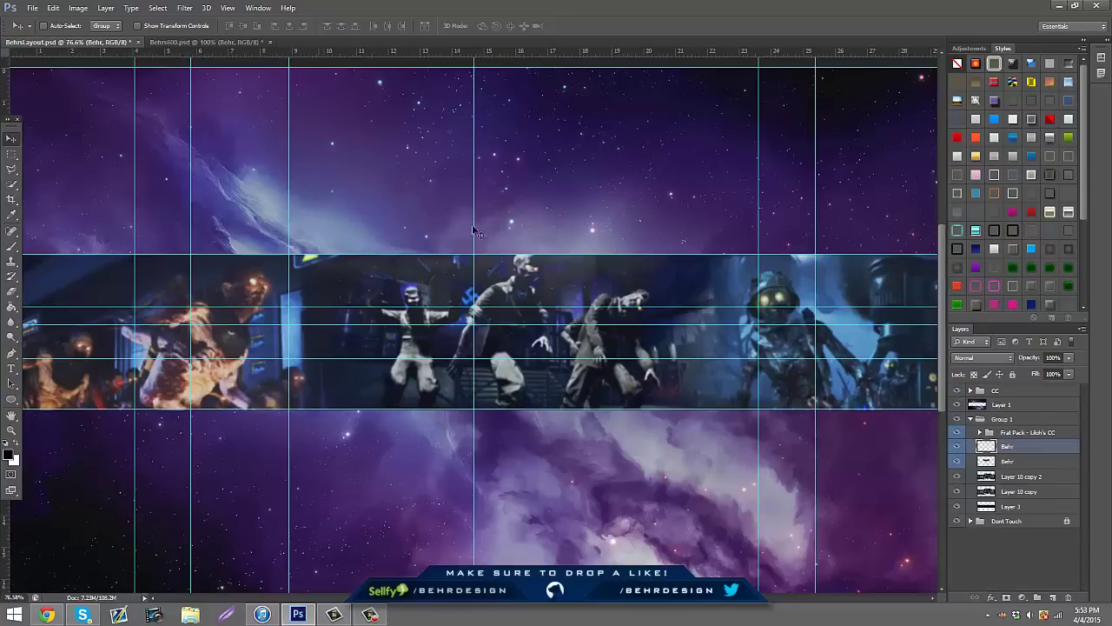
drag(522, 252, 527, 300)
key(ctrl+semicolon)
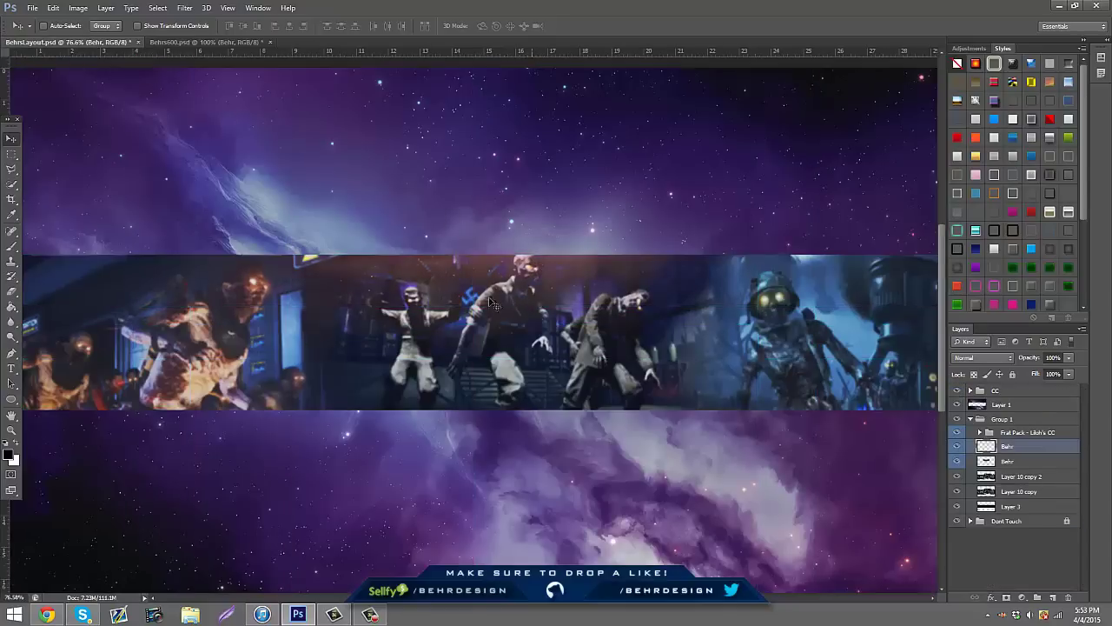
click(1015, 477)
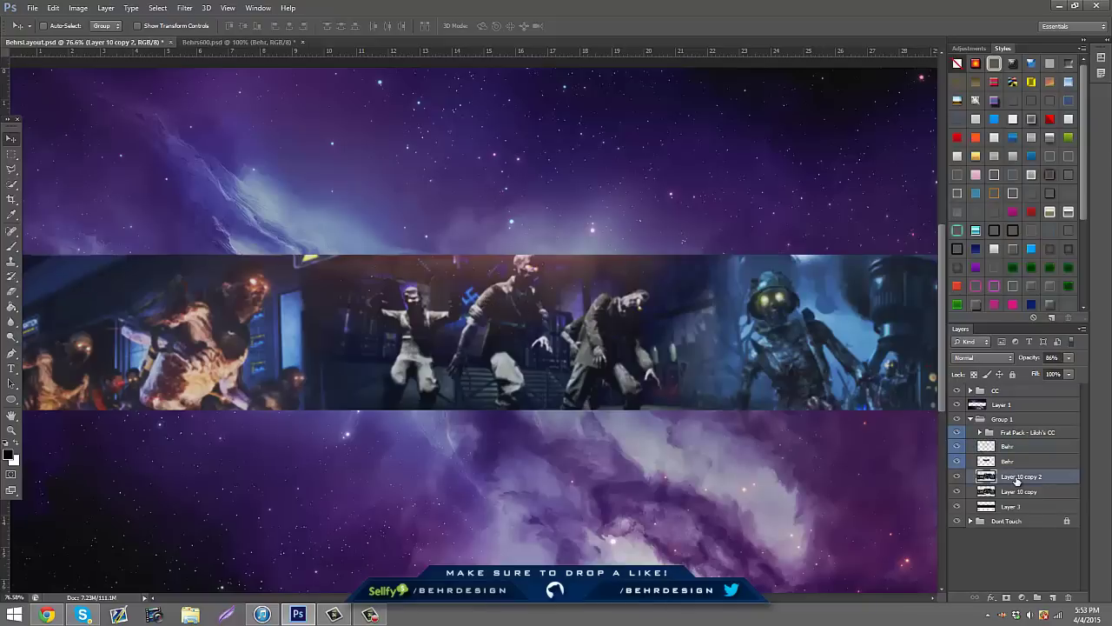
- Merge the band layers, duplicate, and convert the copy to Black & White
right_click(1023, 483)
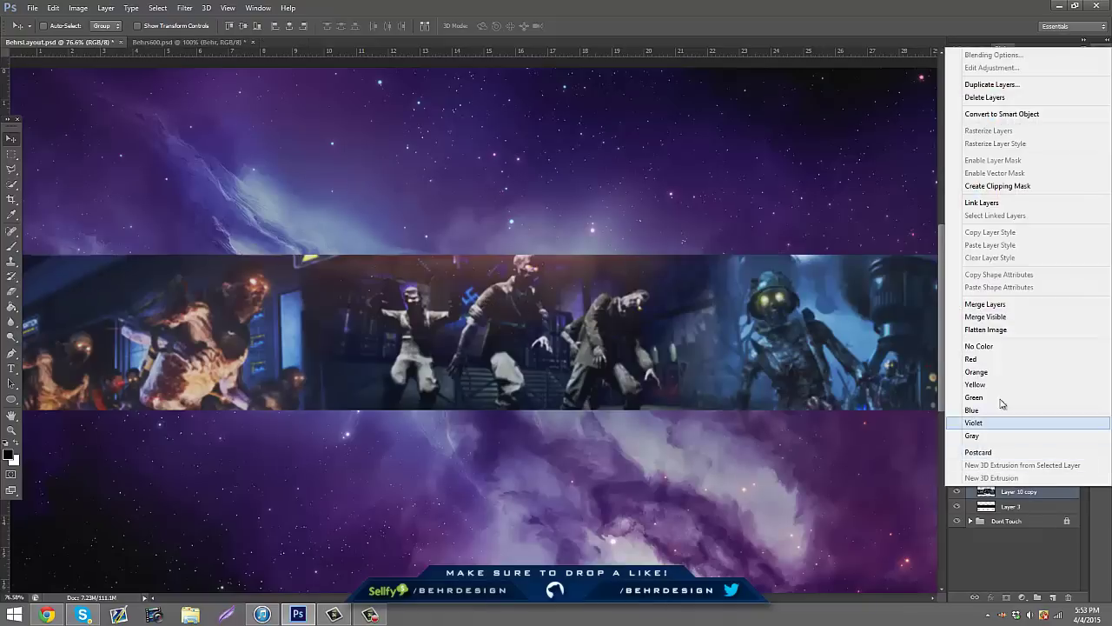
click(1001, 304)
key(ctrl+j)
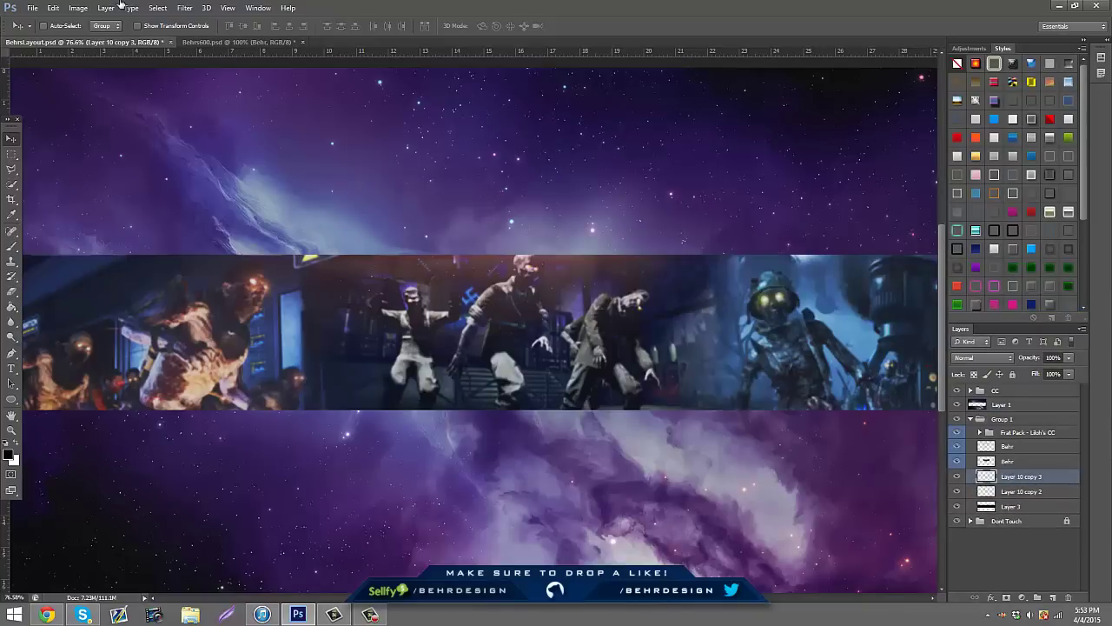
click(78, 8)
mouse_move(88, 40)
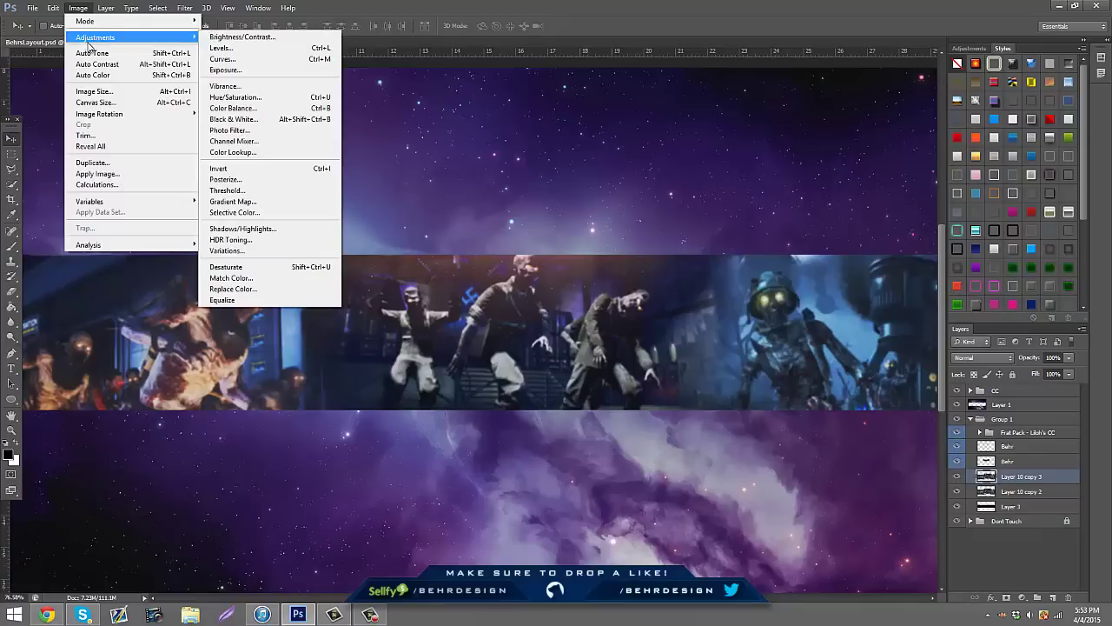
click(233, 119)
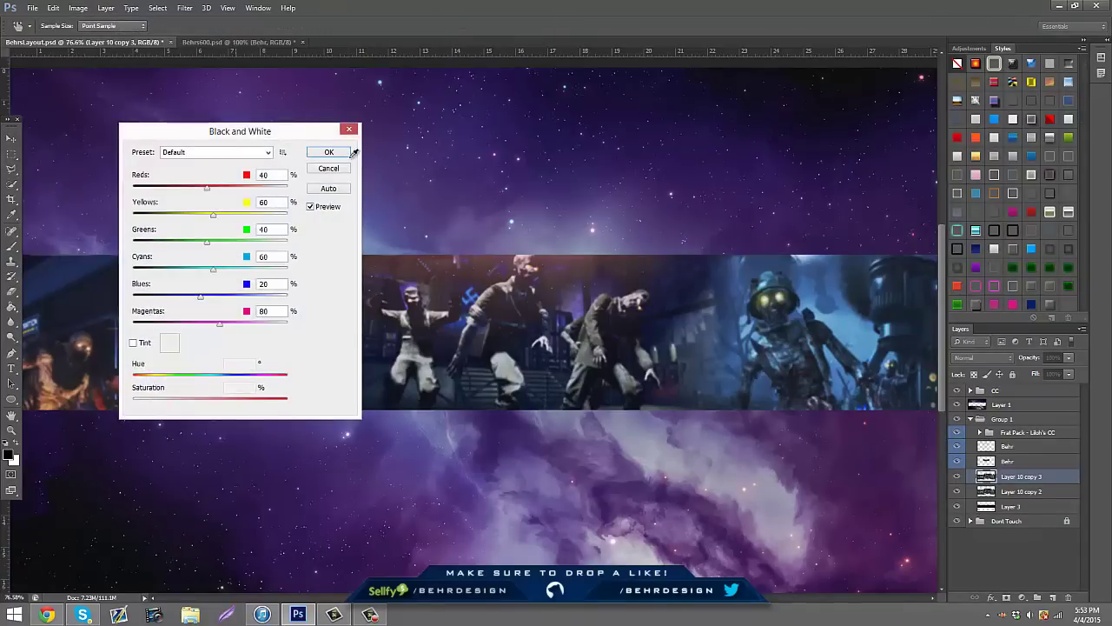
click(337, 156)
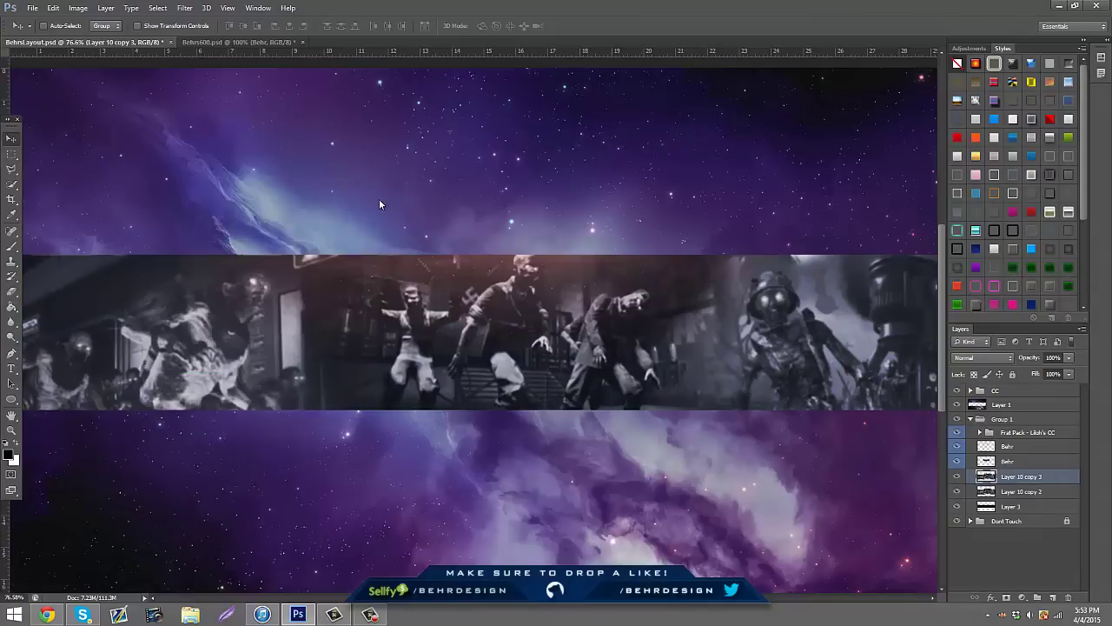
key(ctrl+z)
key(ctrl+shift+z)
- Hide Layer 10 copy 3 and erase the grayscale band's left side with a 442 px eraser
click(957, 492)
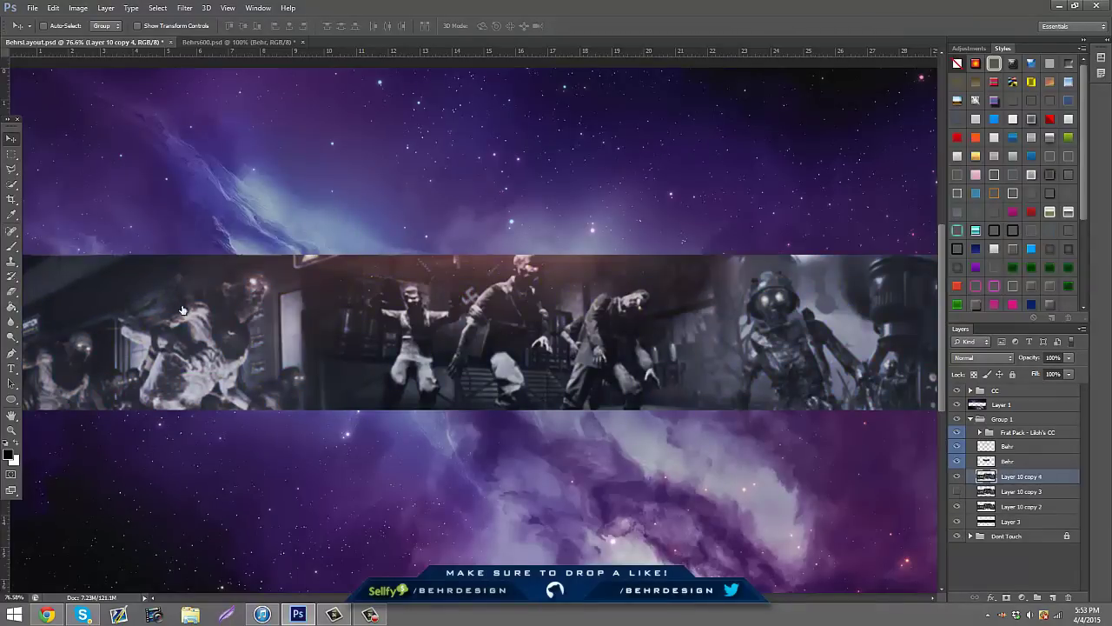
click(12, 290)
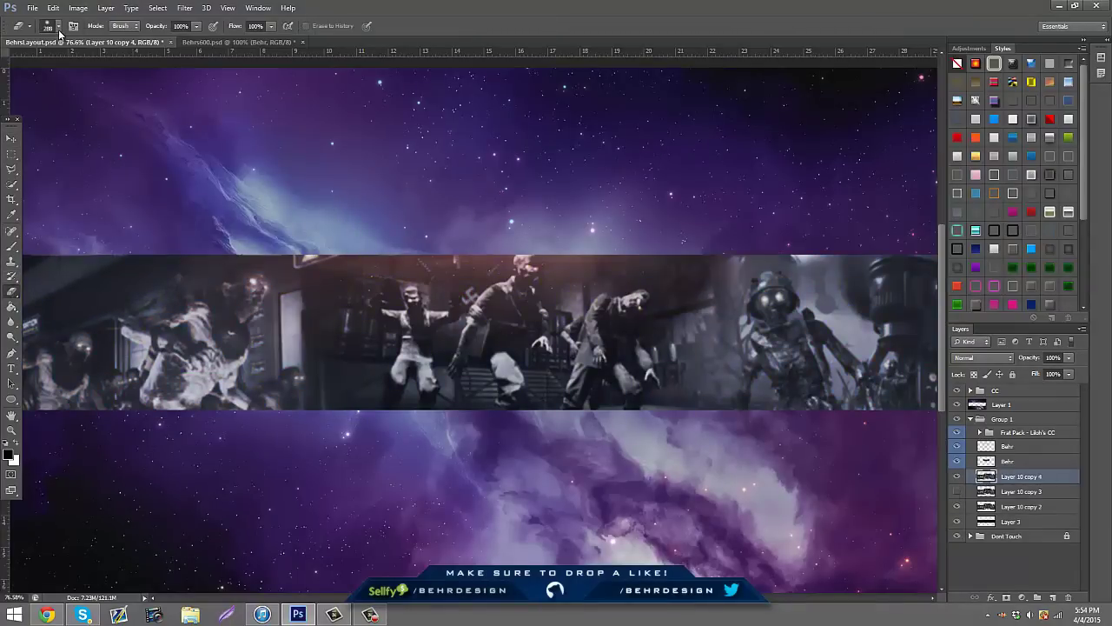
click(59, 26)
drag(118, 66, 122, 66)
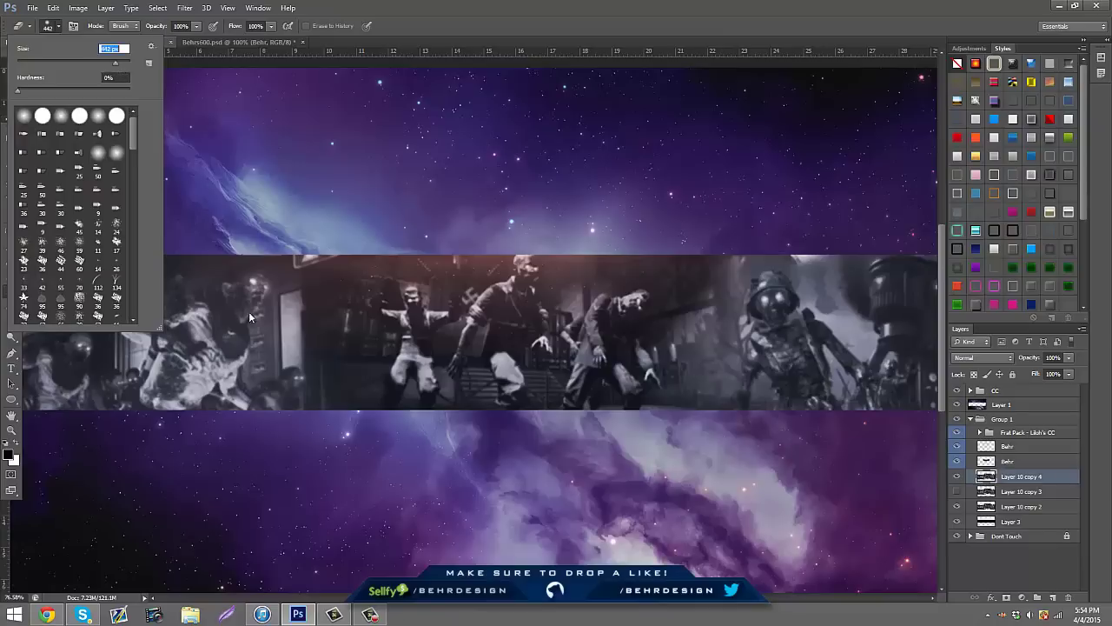
click(338, 473)
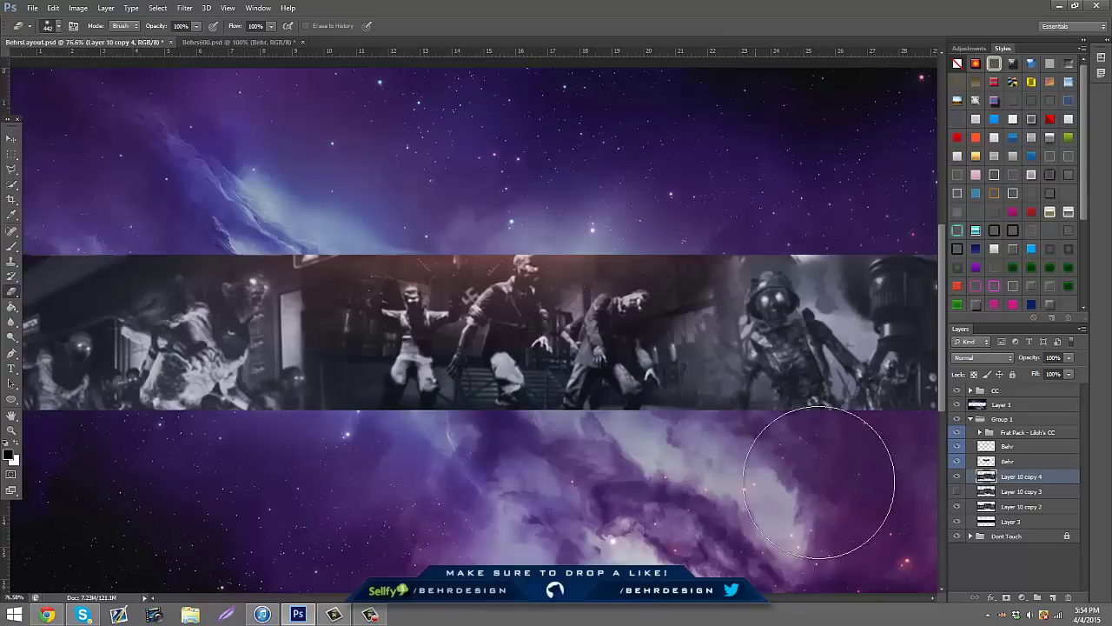
mouse_move(290, 445)
mouse_down()
mouse_move(13, 437)
mouse_move(75, 191)
mouse_move(467, 203)
mouse_up()
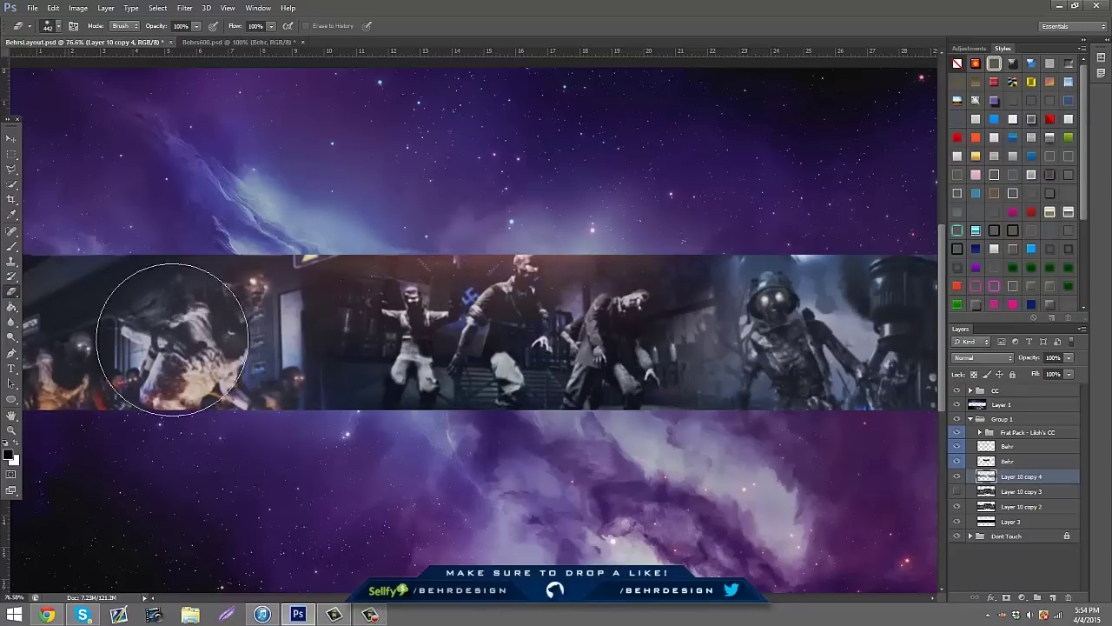
- Start a BEHR text layer on the band and make its colour white
click(13, 368)
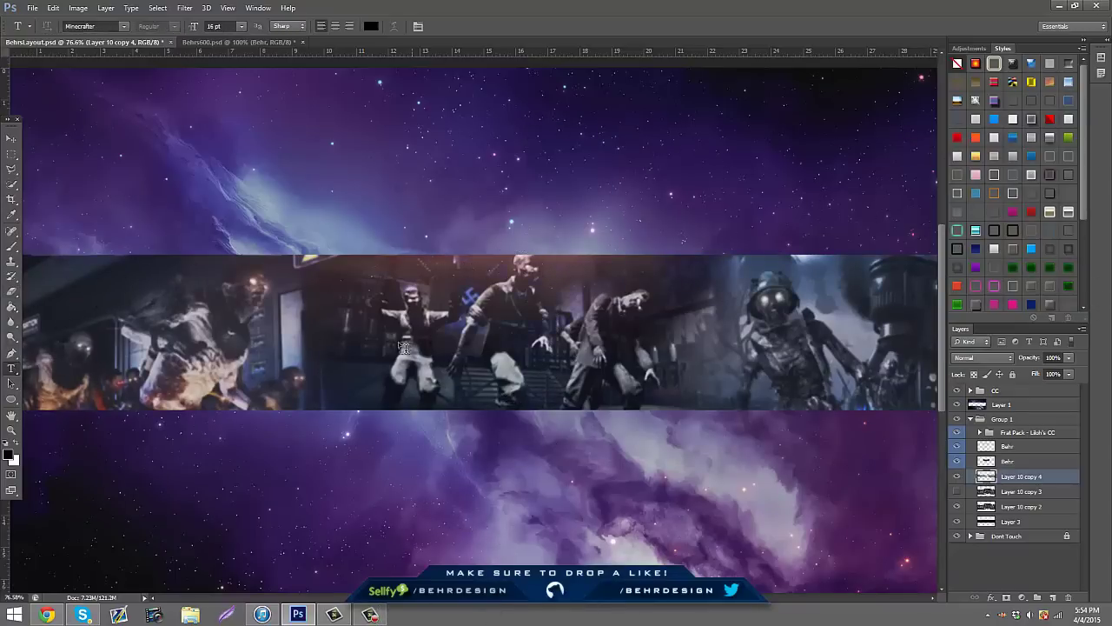
click(397, 342)
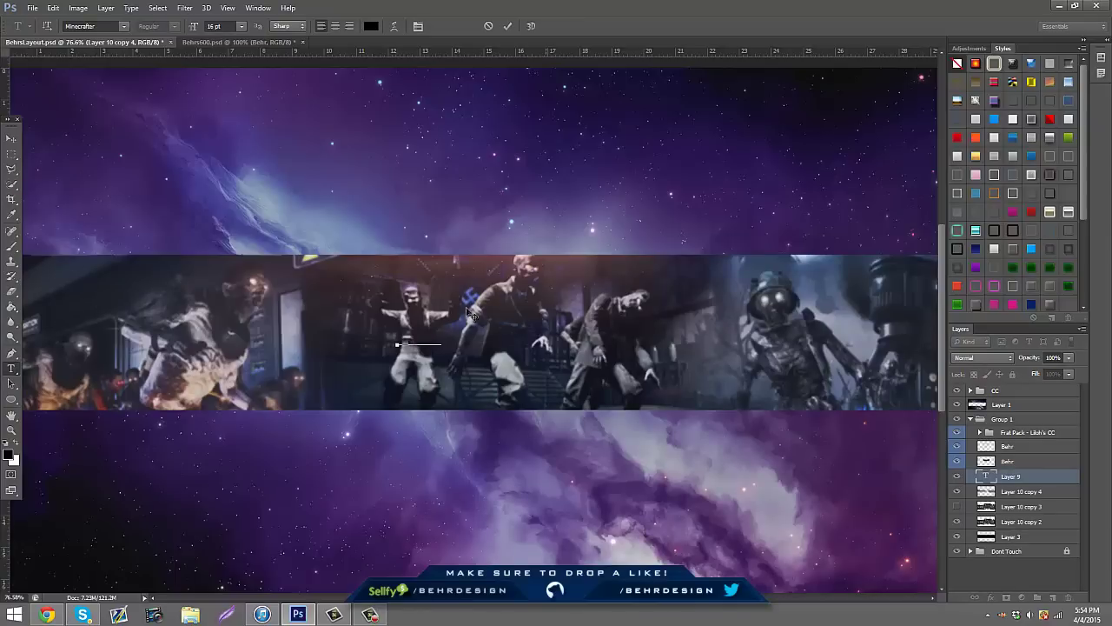
key(ctrl+a)
click(371, 26)
click(757, 184)
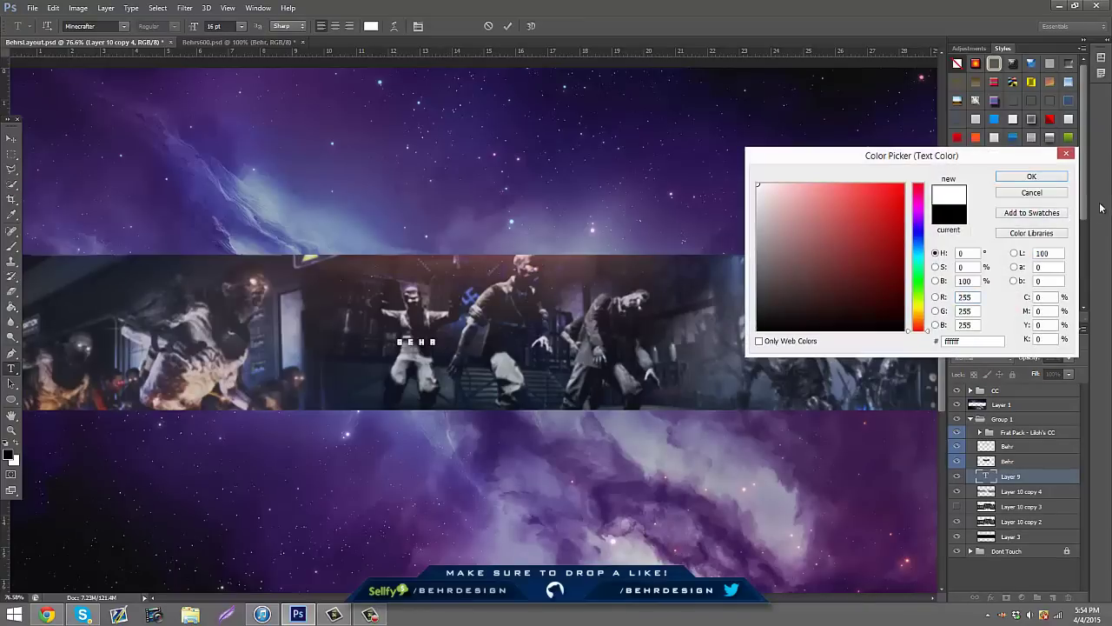
click(1030, 176)
- Set BEHR to the DHP Story Brush font at 190 pt with 99% vertical scale
click(107, 26)
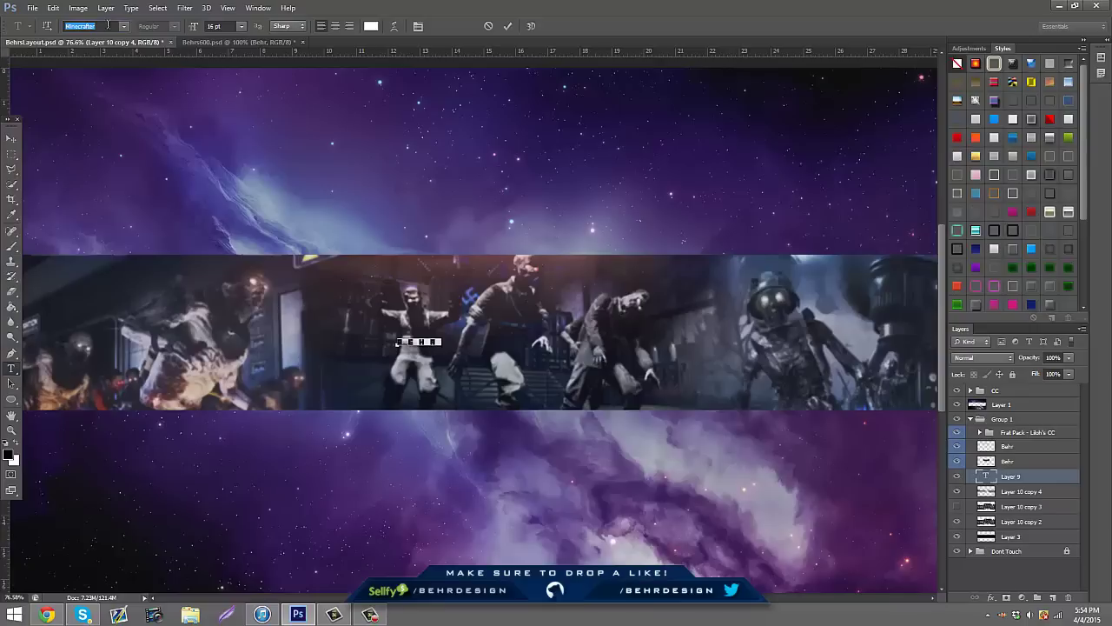
text(8d)
key(Return)
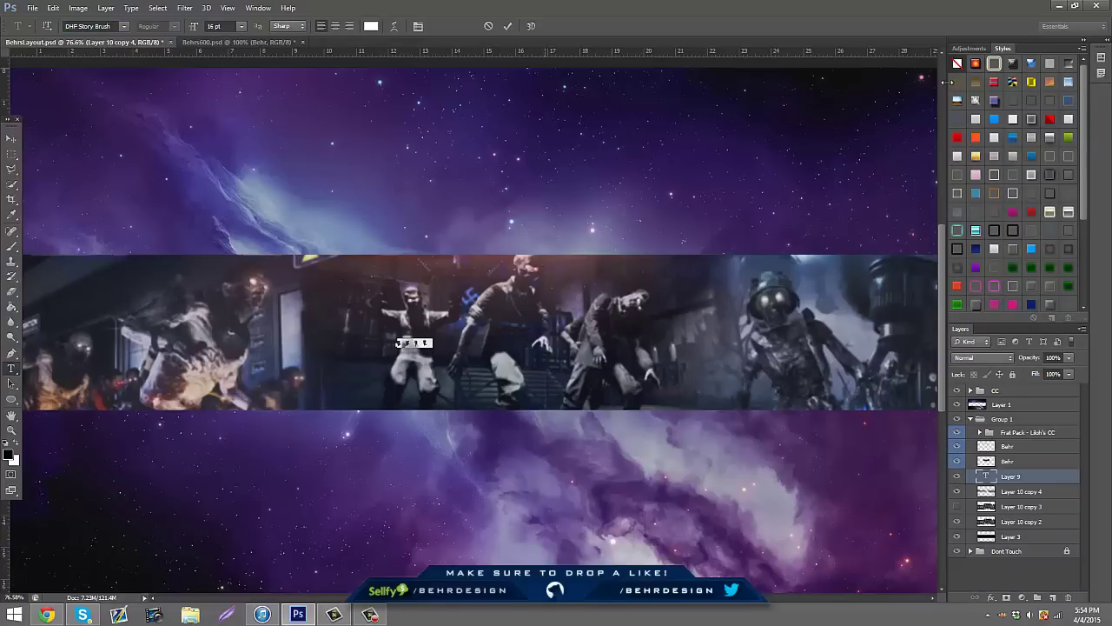
drag(195, 28, 252, 30)
click(416, 28)
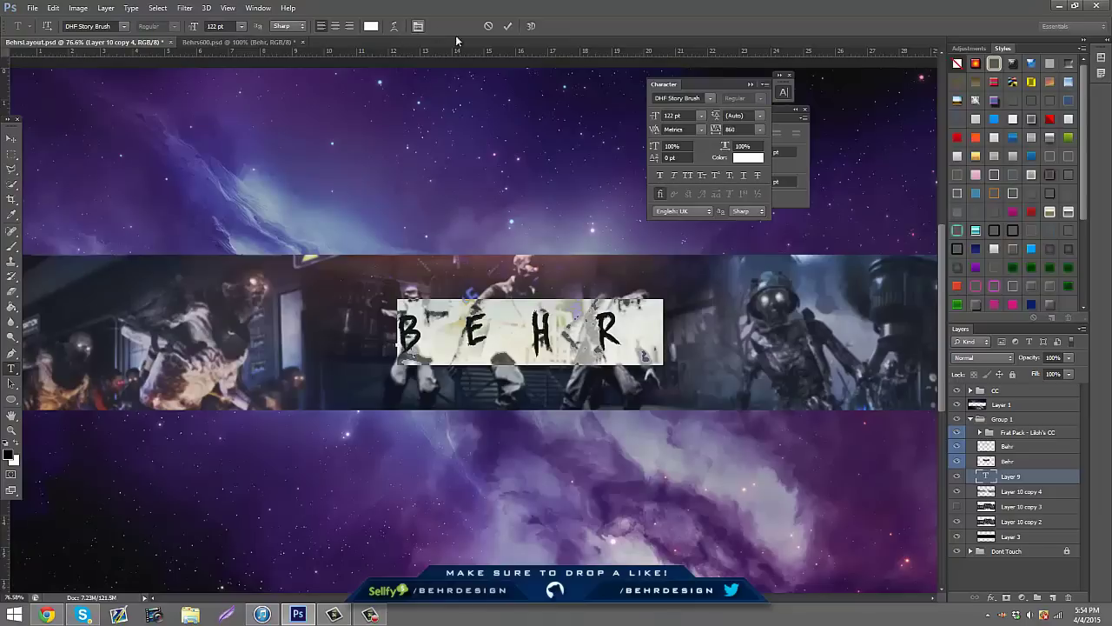
drag(655, 146, 695, 116)
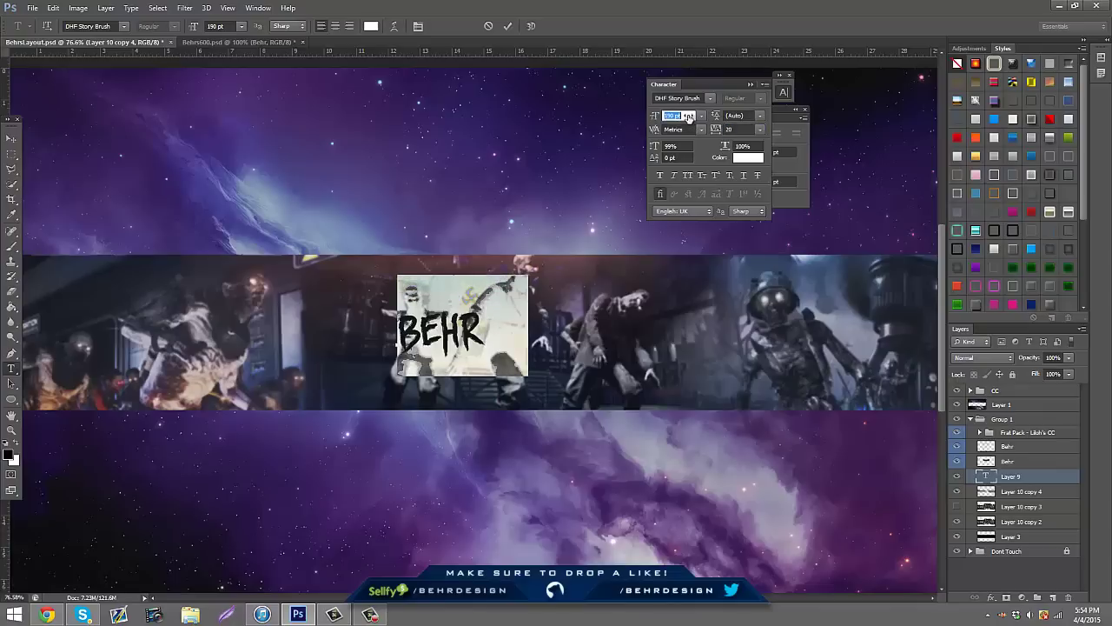
click(10, 138)
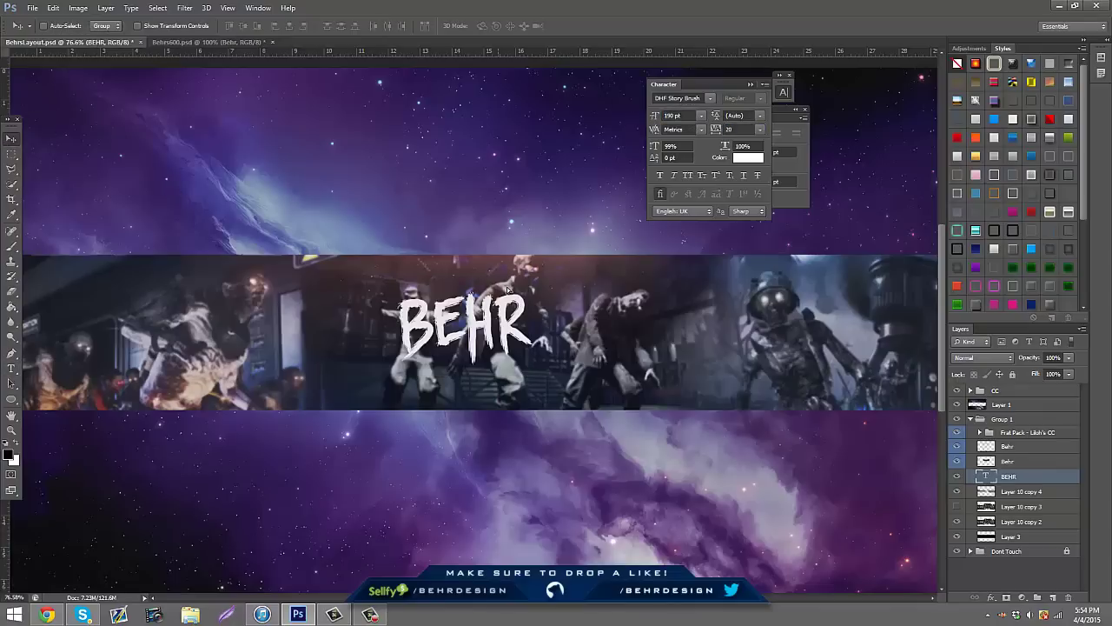
- Try magenta, fiery gold, dark red, red and pink style presets on BEHR
drag(508, 289, 539, 291)
scroll(1030, 267, down, 3)
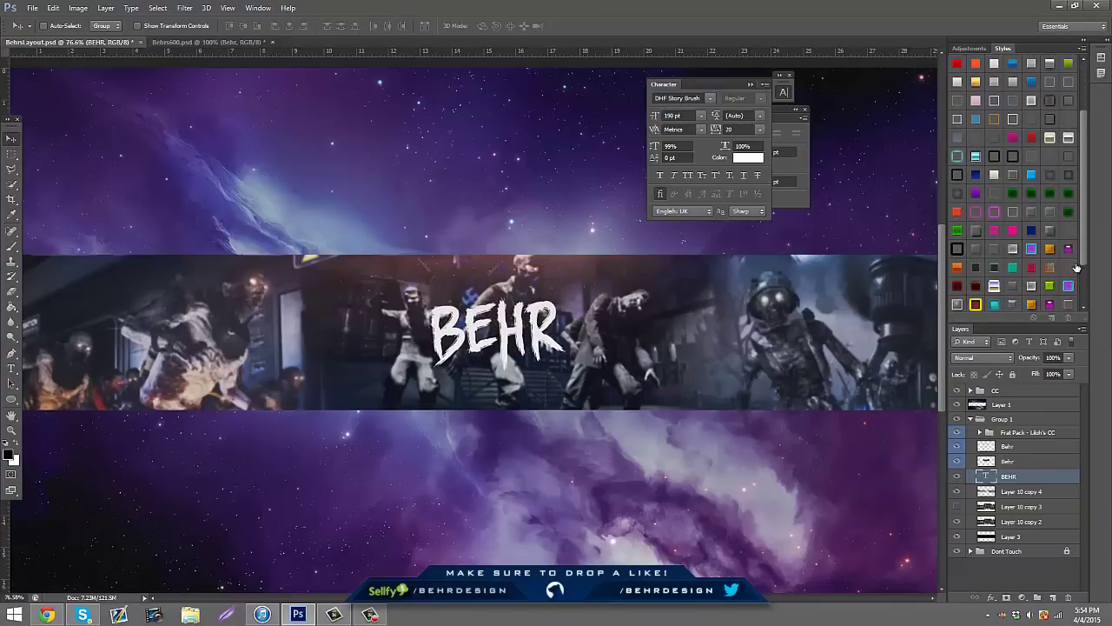
click(1068, 249)
scroll(1017, 217, down, 1)
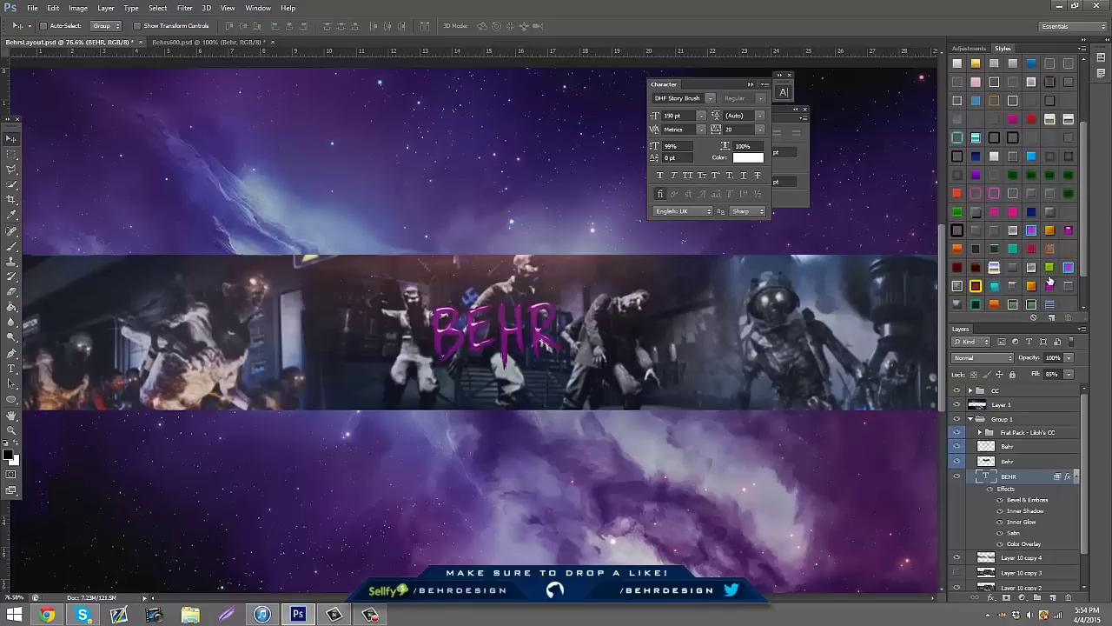
click(975, 267)
click(957, 266)
key(ctrl+z)
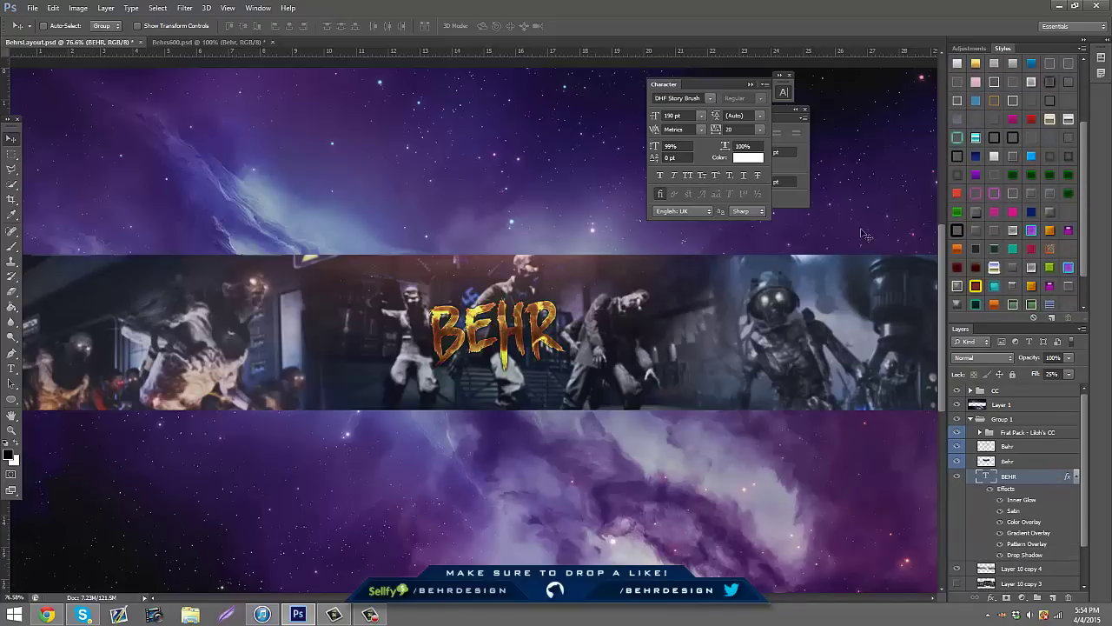
click(957, 193)
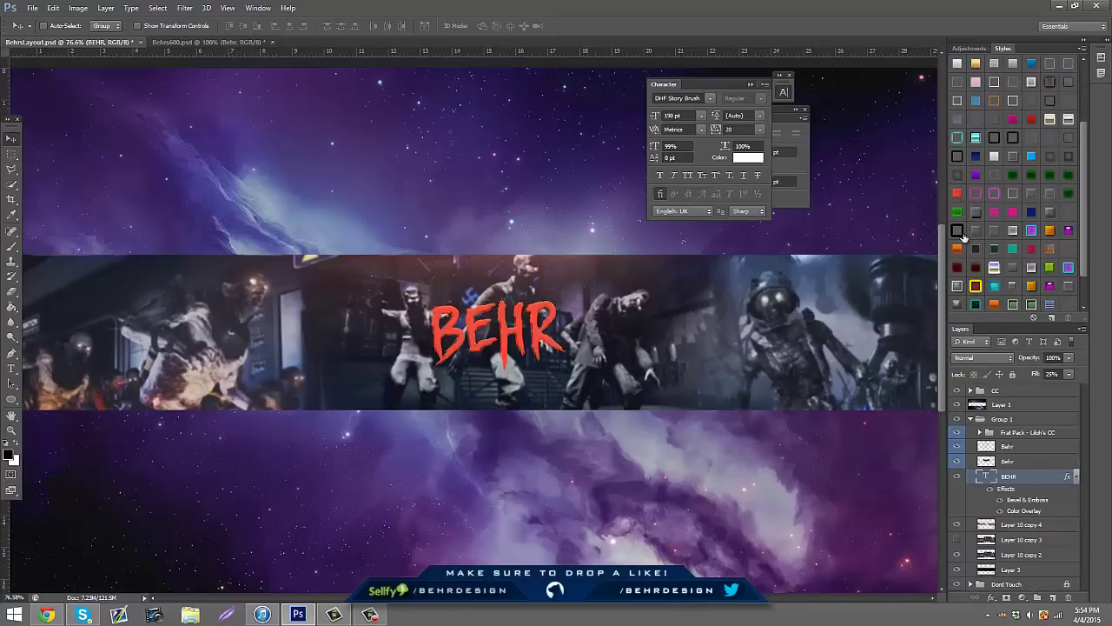
click(1027, 250)
- Try orange and gold presets, then settle on the white-grey textured style
scroll(1038, 174, up, 5)
click(1049, 120)
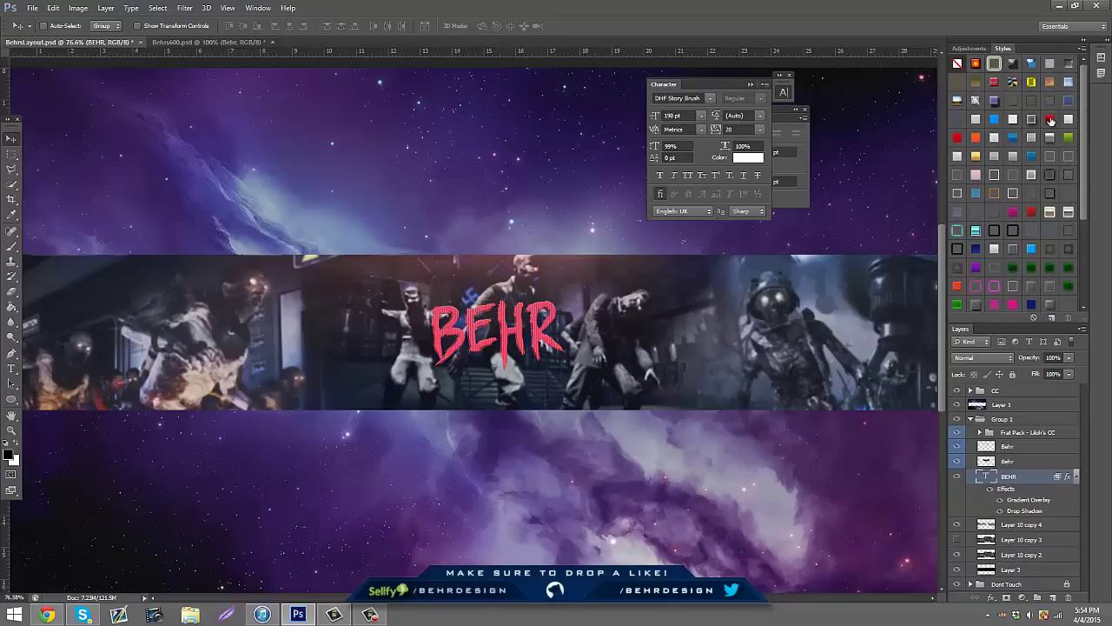
click(959, 146)
click(974, 158)
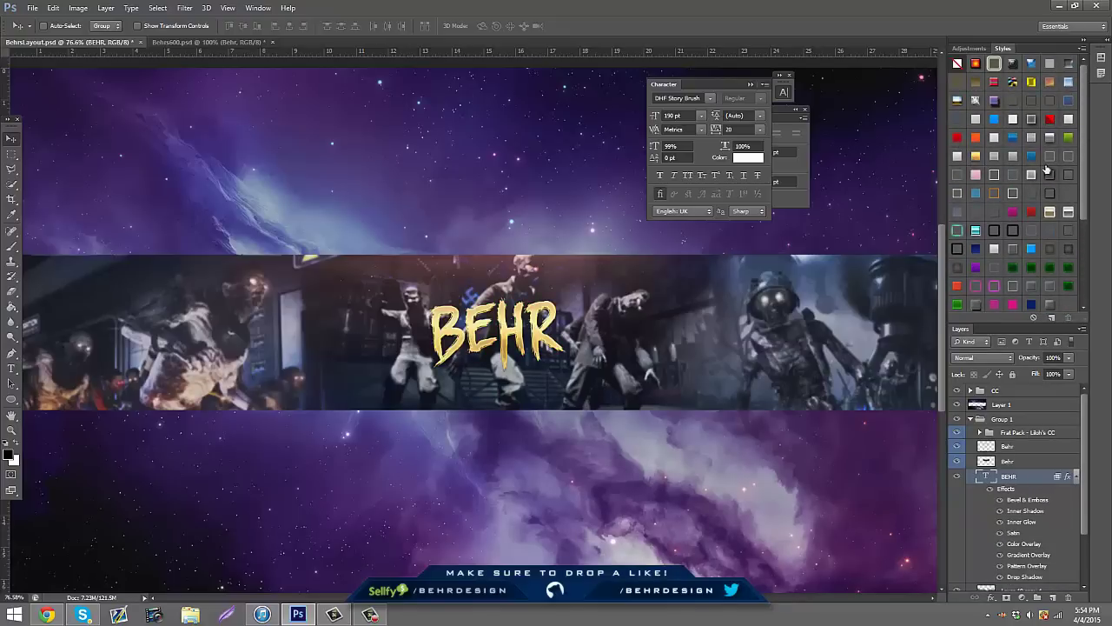
click(1049, 139)
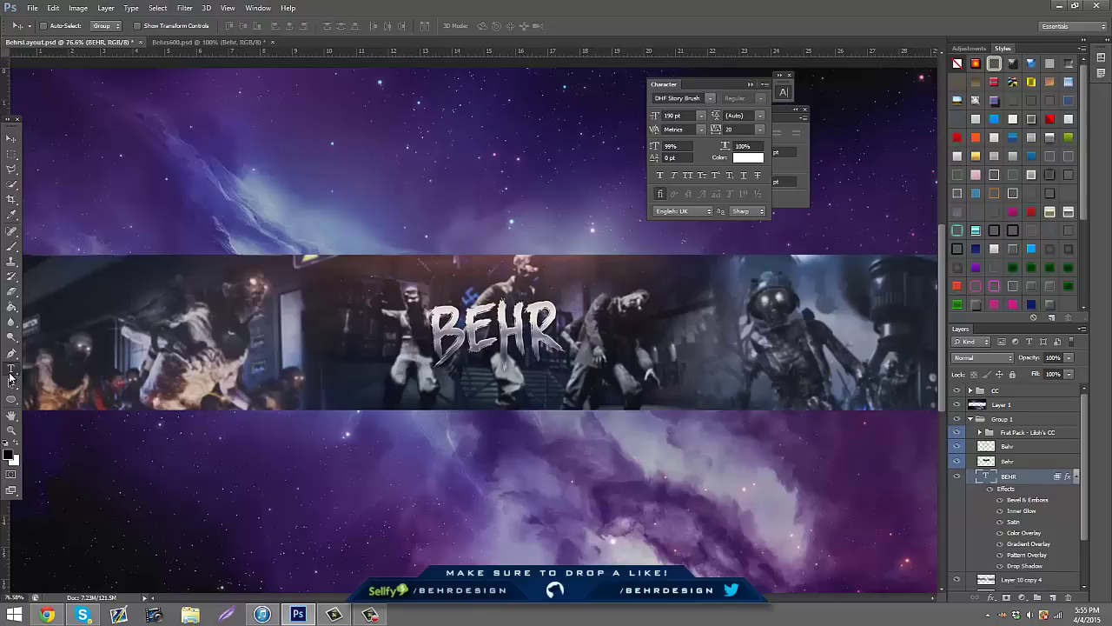
click(11, 375)
- Warp the BEHR text with the Bulge style at +17 bend and about +19 vertical distortion
drag(429, 334, 561, 334)
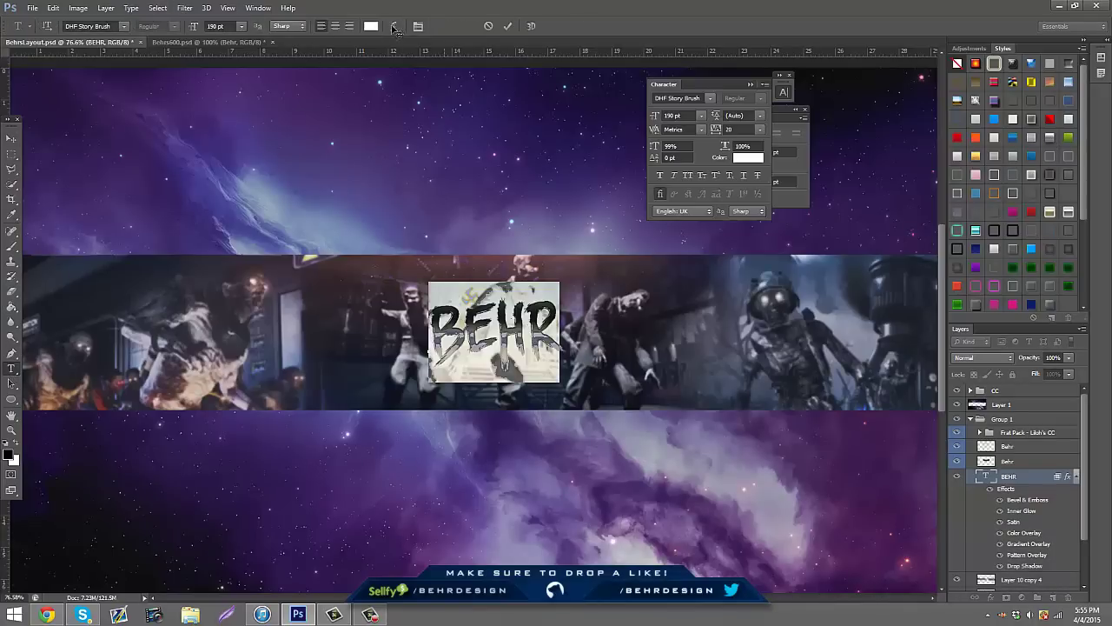
click(393, 26)
click(753, 199)
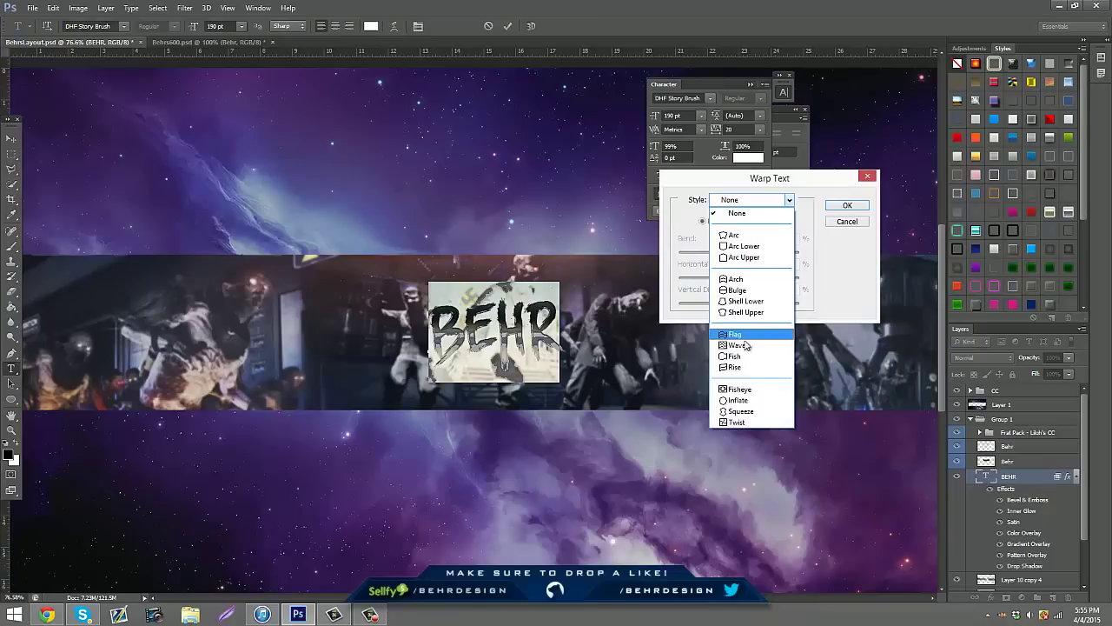
click(737, 289)
click(753, 253)
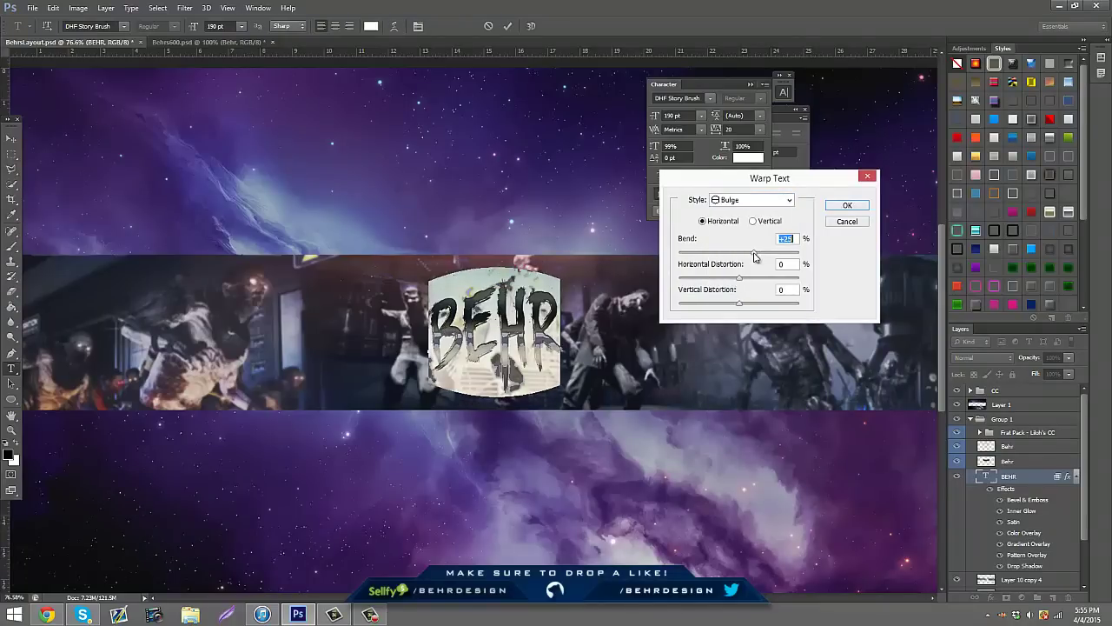
drag(753, 255, 749, 255)
click(736, 303)
drag(736, 305, 752, 304)
click(845, 206)
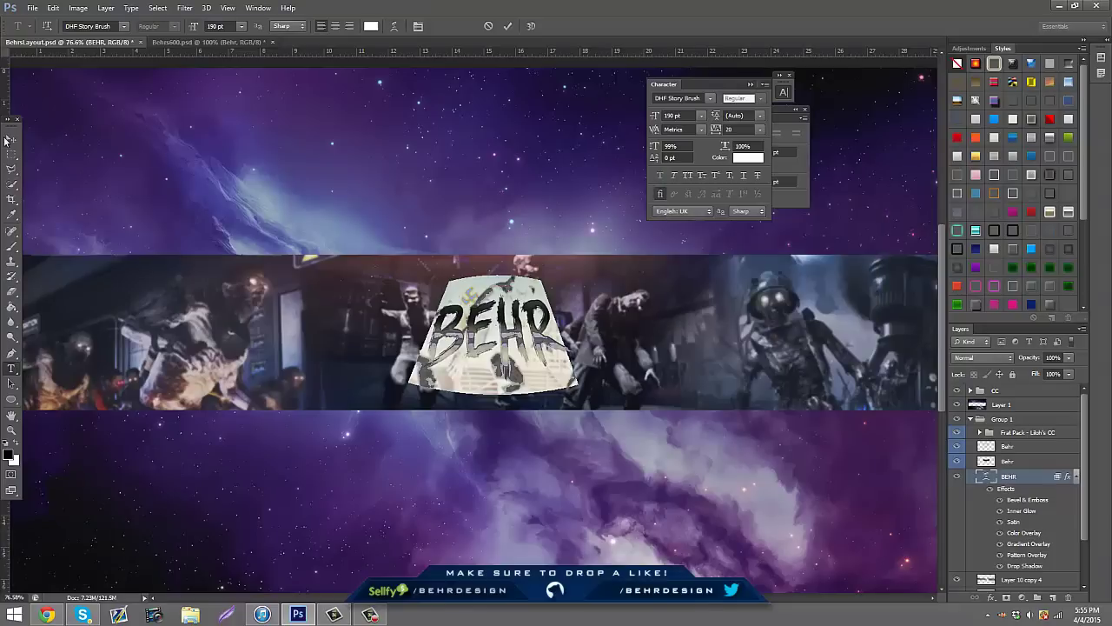
- Commit the text, nudge BEHR slightly up and left, and refit the banner view
click(9, 139)
key(ctrl+semicolon)
key(ctrl+semicolon)
drag(544, 321, 535, 311)
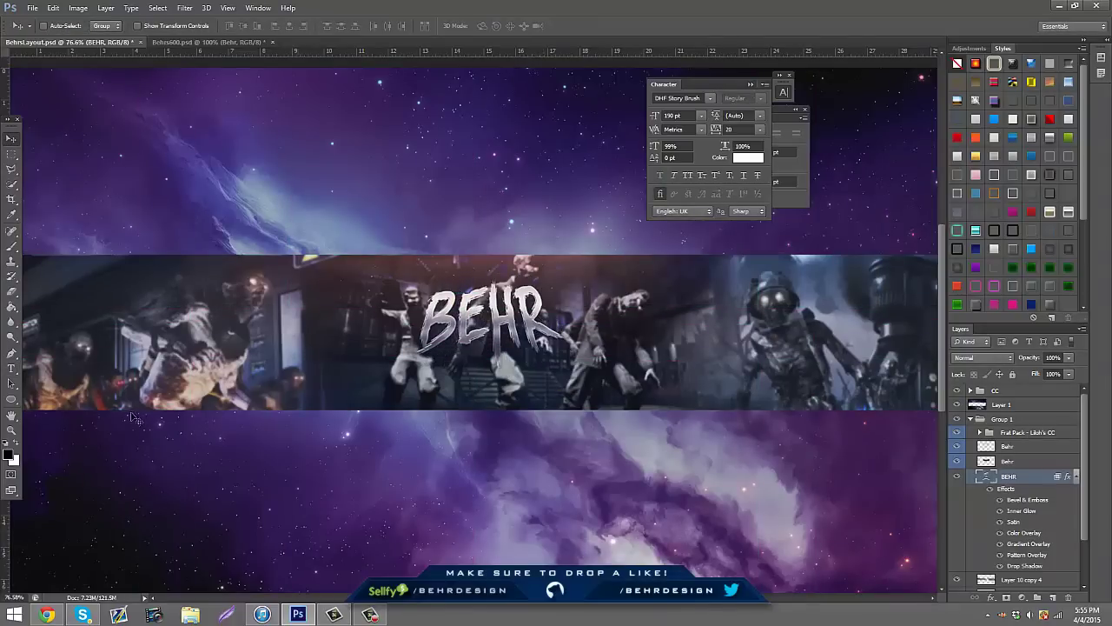
click(11, 429)
drag(382, 386, 348, 378)
drag(509, 321, 573, 321)
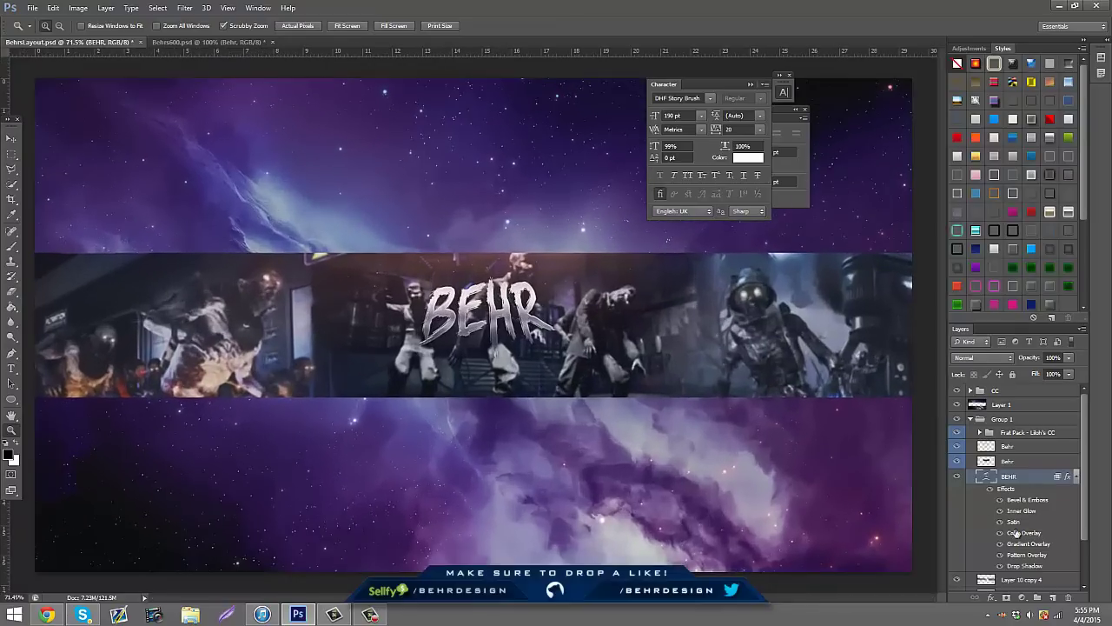
- Hide the BEHR text layer and close the Character and Paragraph panels
click(957, 477)
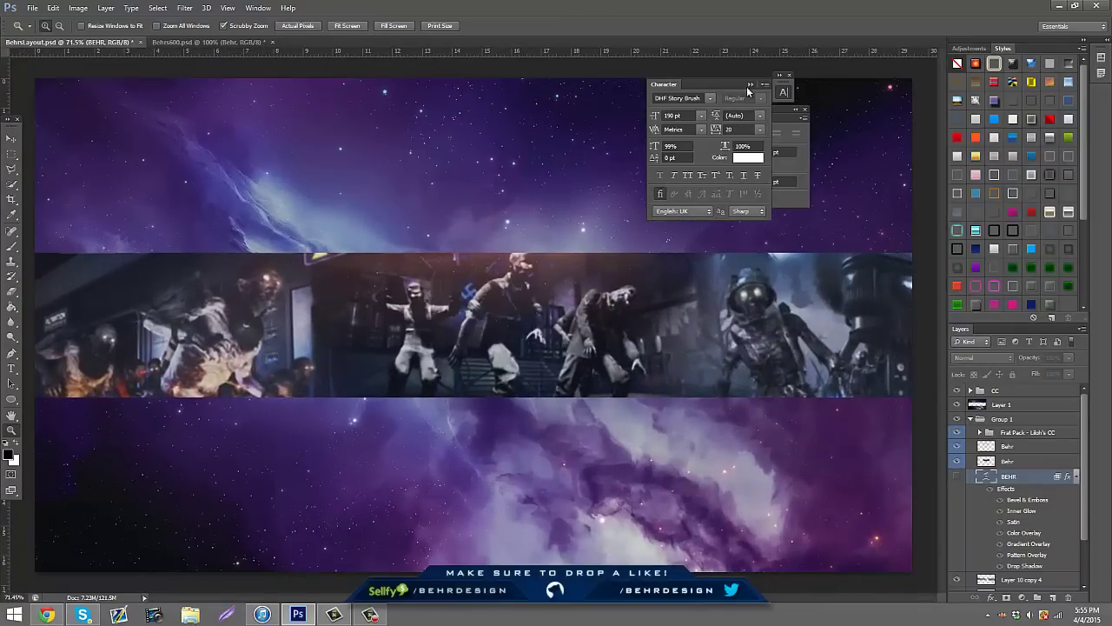
click(779, 90)
click(790, 75)
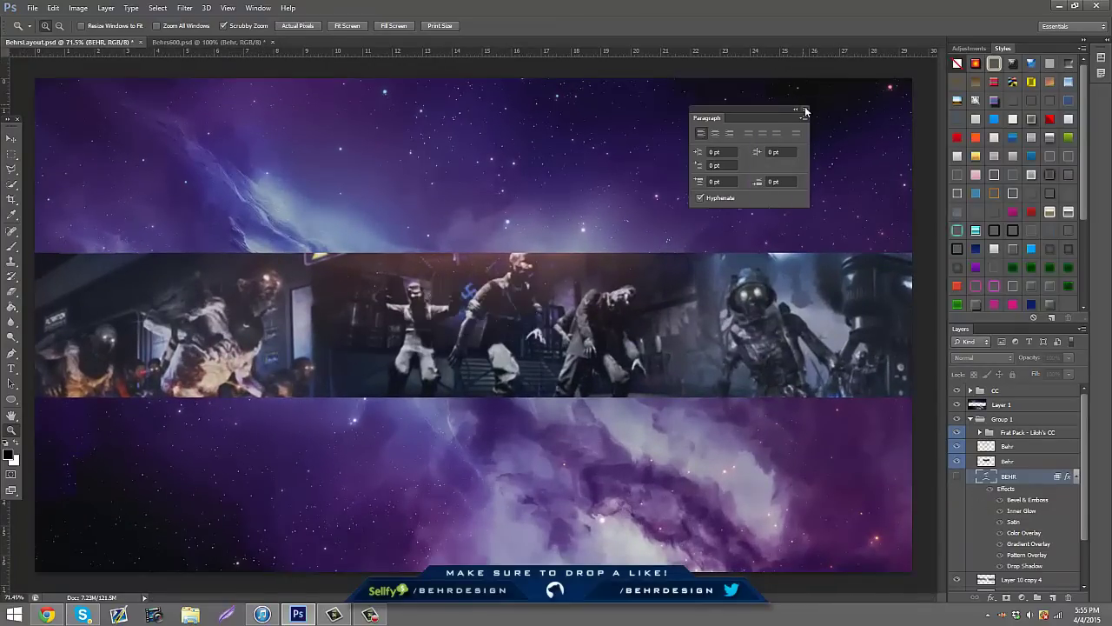
click(806, 109)
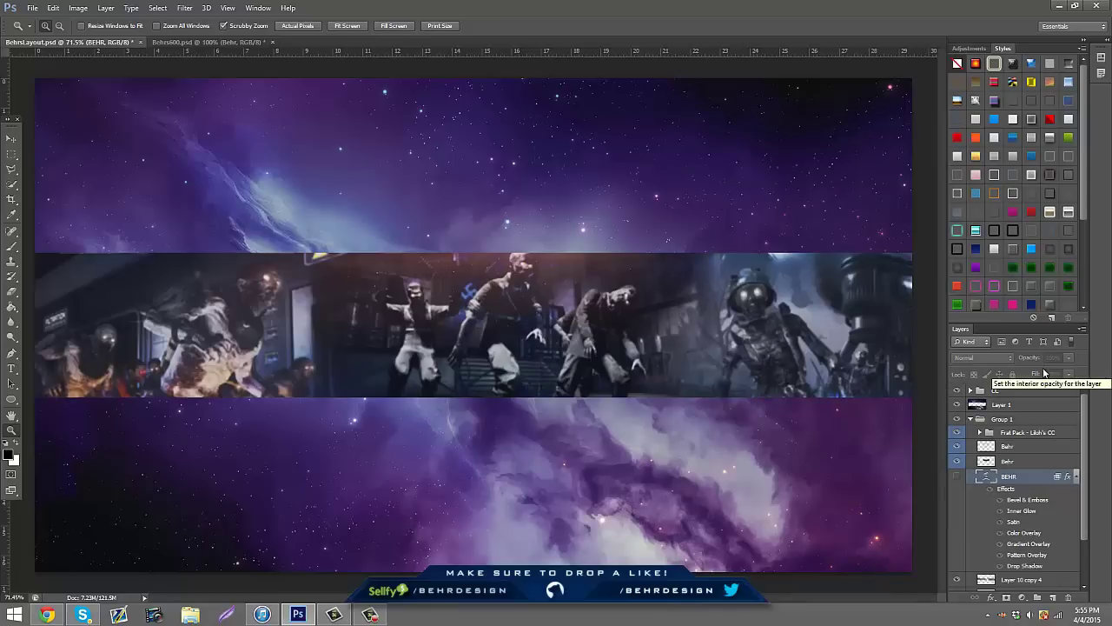
- Hide both Behr layers, swap Layer 10 copy 4 for copy 3, and add a layer above it
click(957, 460)
click(958, 445)
scroll(958, 486, down, 2)
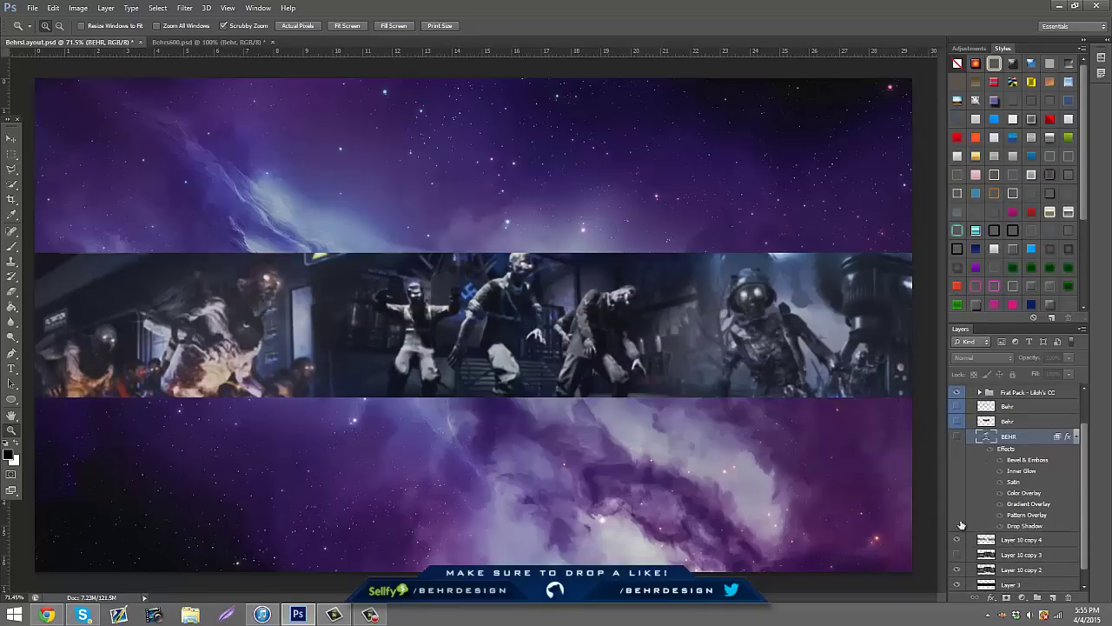
click(959, 540)
click(958, 555)
click(1030, 556)
click(1051, 598)
- Set up a 196 px brush with bright red as the foreground colour
key(ctrl+minus)
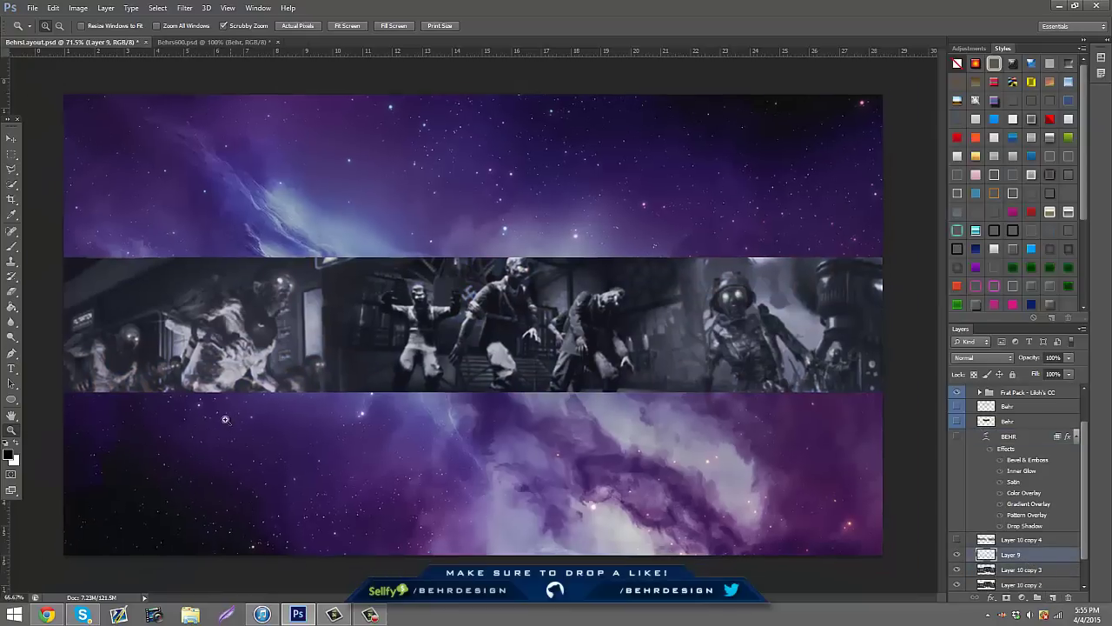
click(14, 243)
click(58, 26)
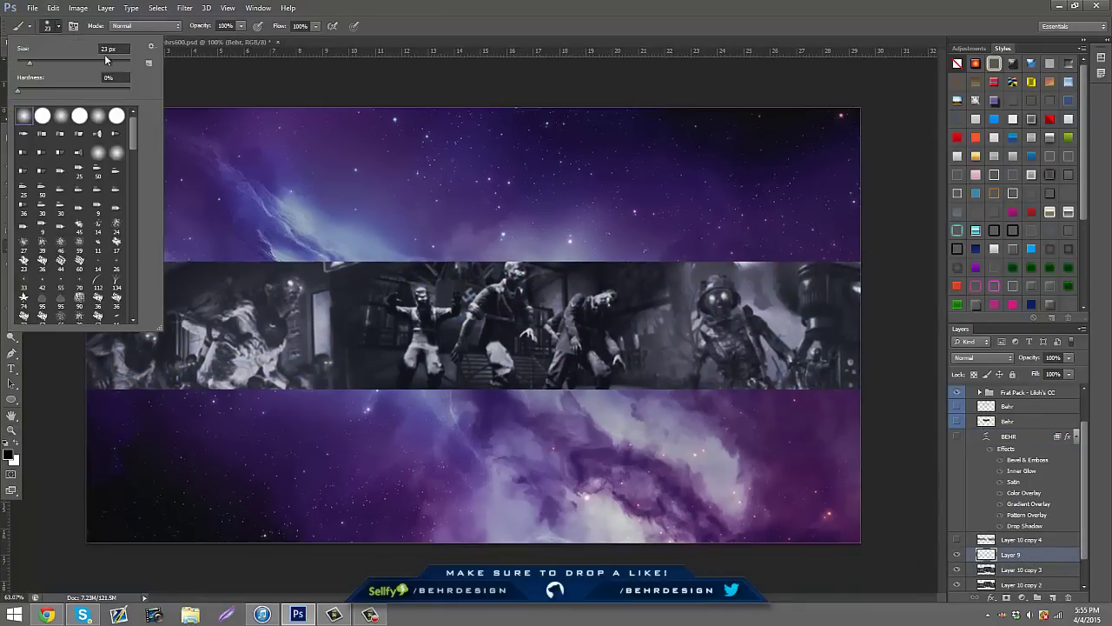
click(100, 62)
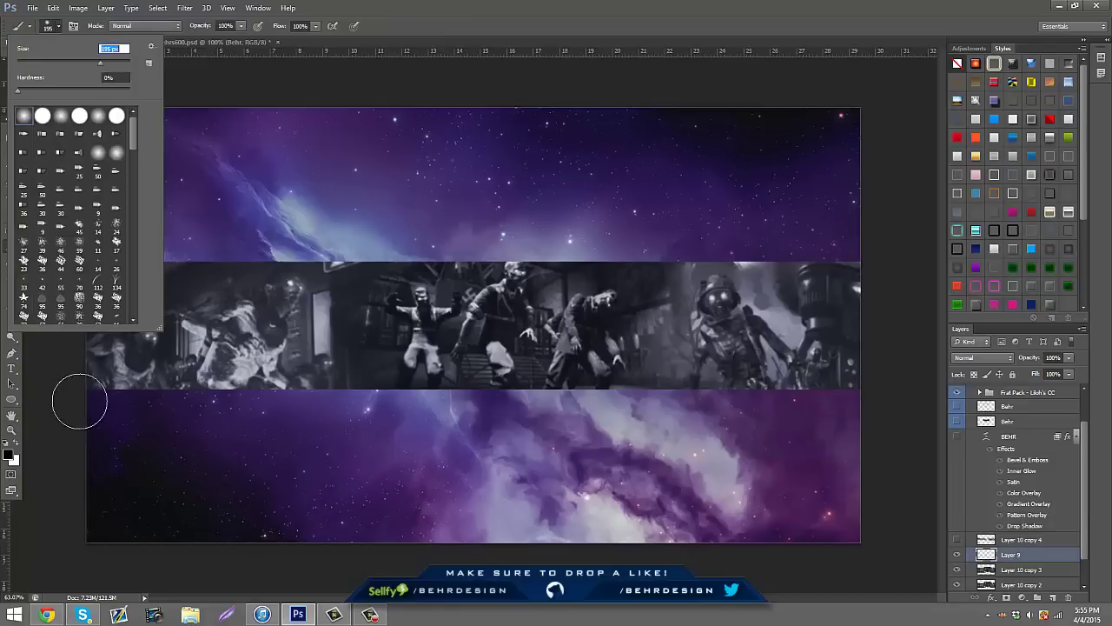
click(9, 455)
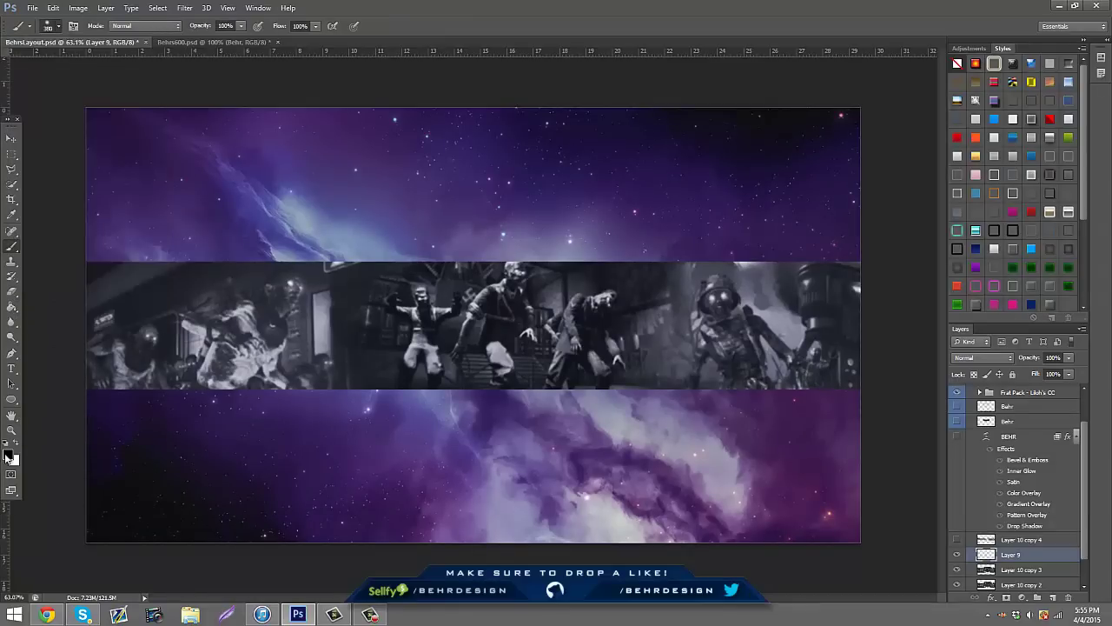
click(901, 186)
click(1031, 176)
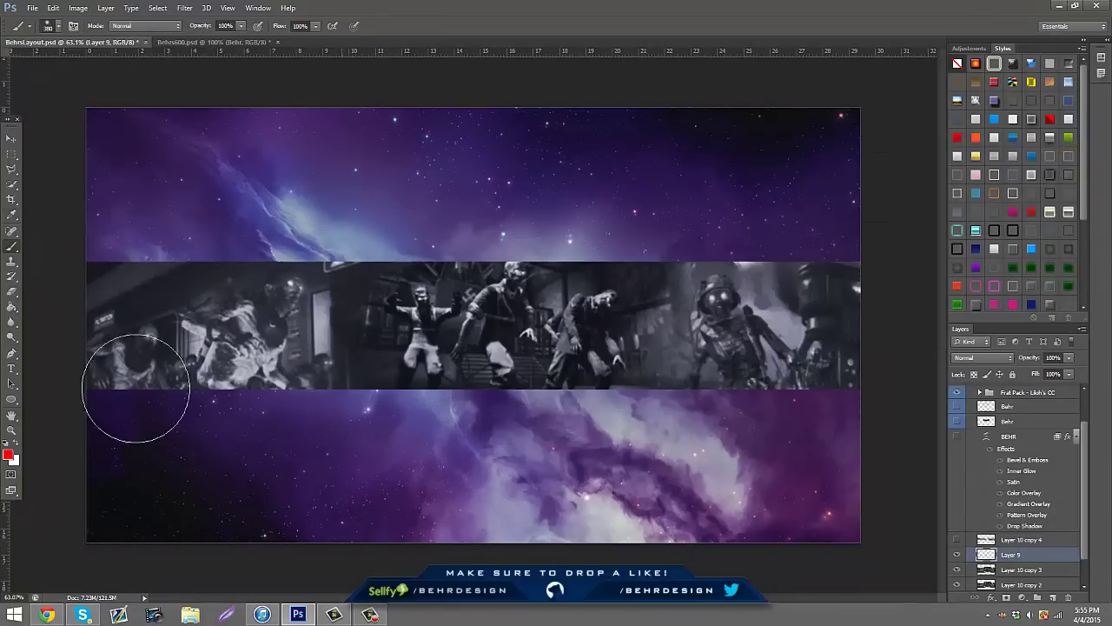
- Paint red along the band's bottom at 17% opacity, then show Layer 10 copy 4 and hide Layer 9
mouse_move(92, 369)
mouse_down()
mouse_move(192, 396)
mouse_move(370, 398)
mouse_move(460, 364)
mouse_move(663, 408)
mouse_move(821, 404)
mouse_up()
click(1069, 357)
drag(1070, 369, 1020, 373)
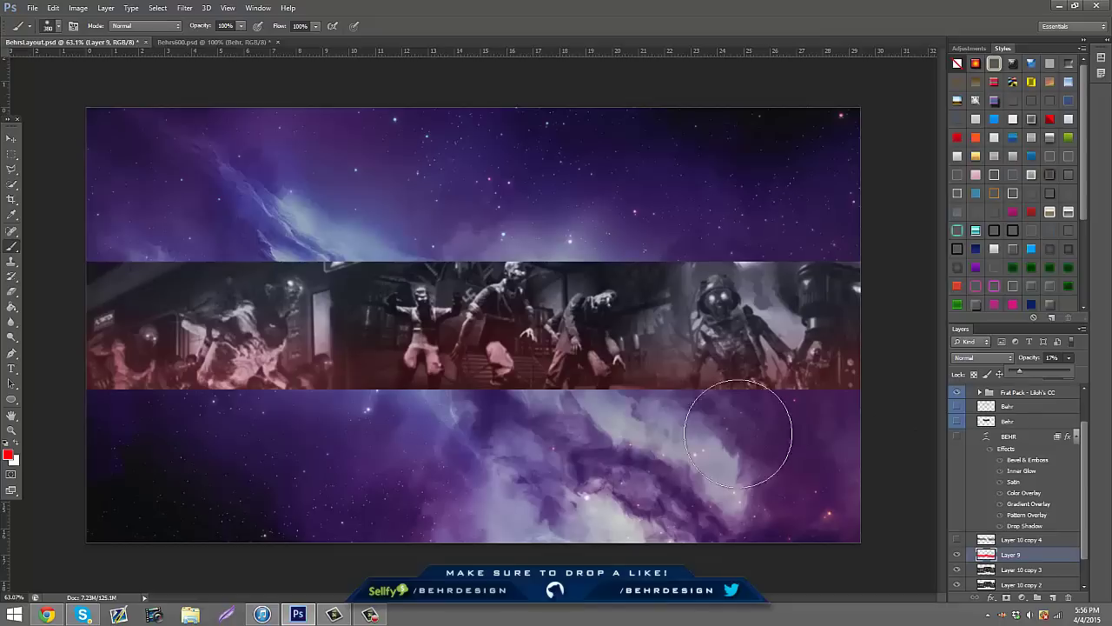
click(956, 541)
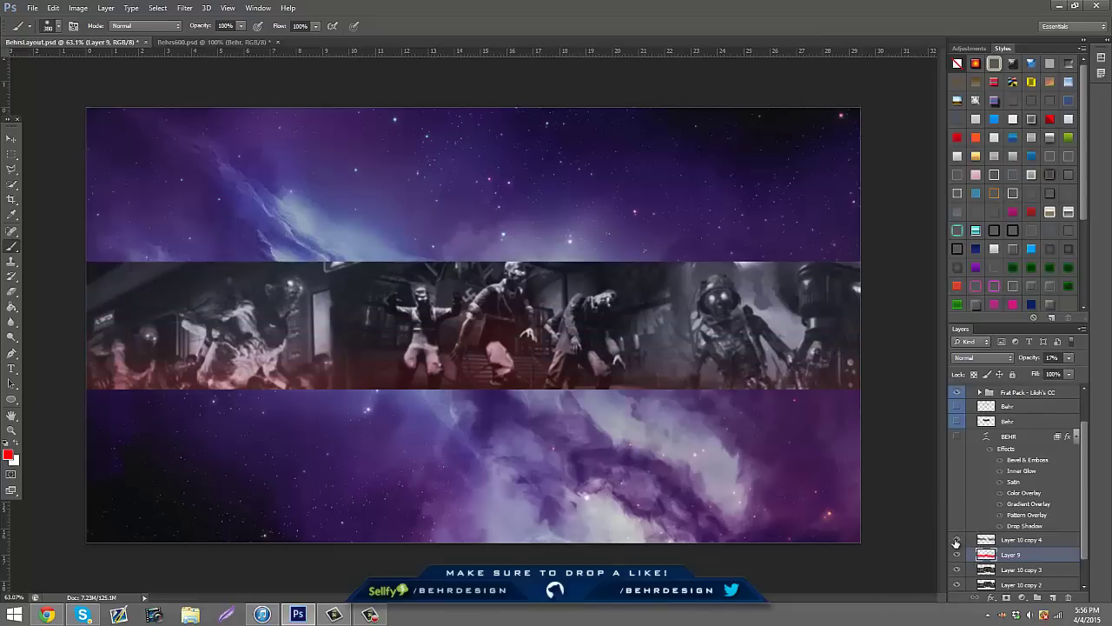
click(956, 540)
click(958, 556)
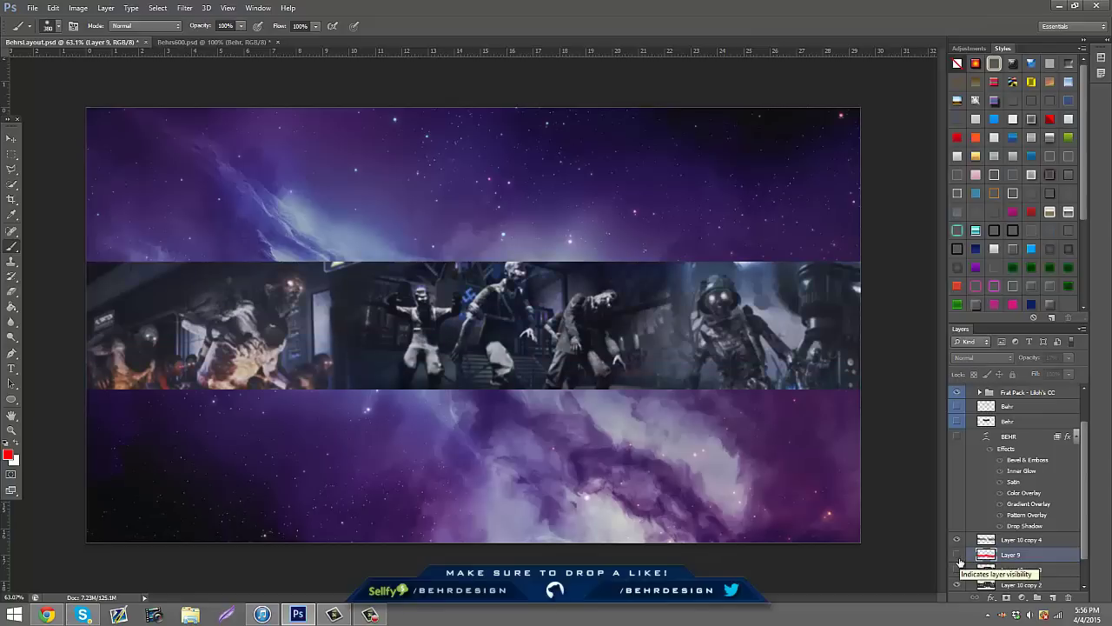
- Browse two YouTube channels' banners in Chrome for reference, then check the screen recorder
click(62, 616)
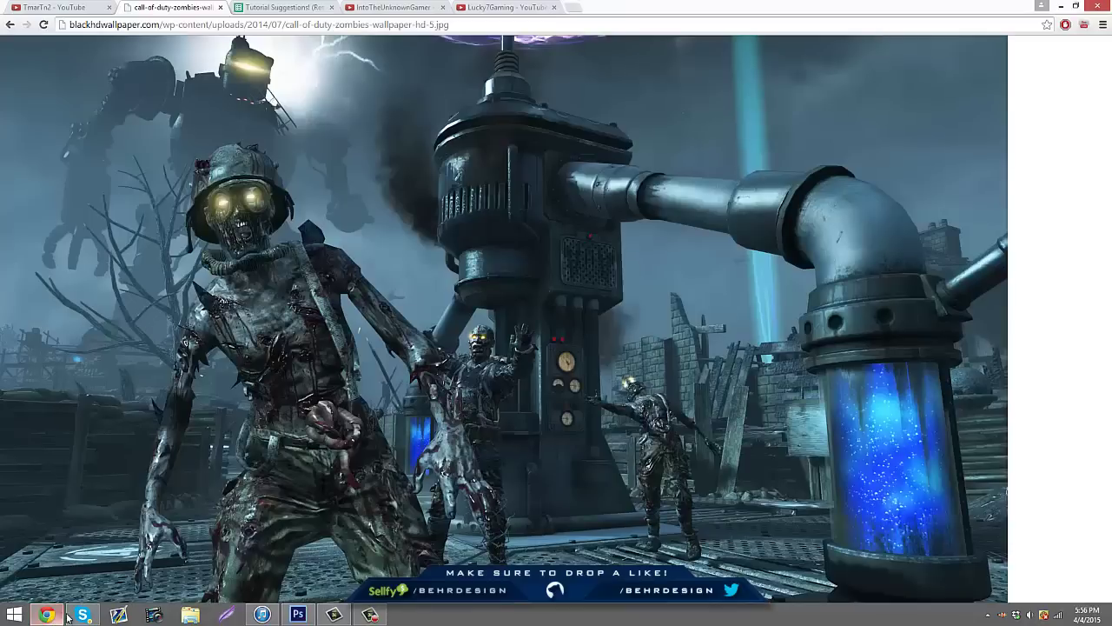
click(488, 6)
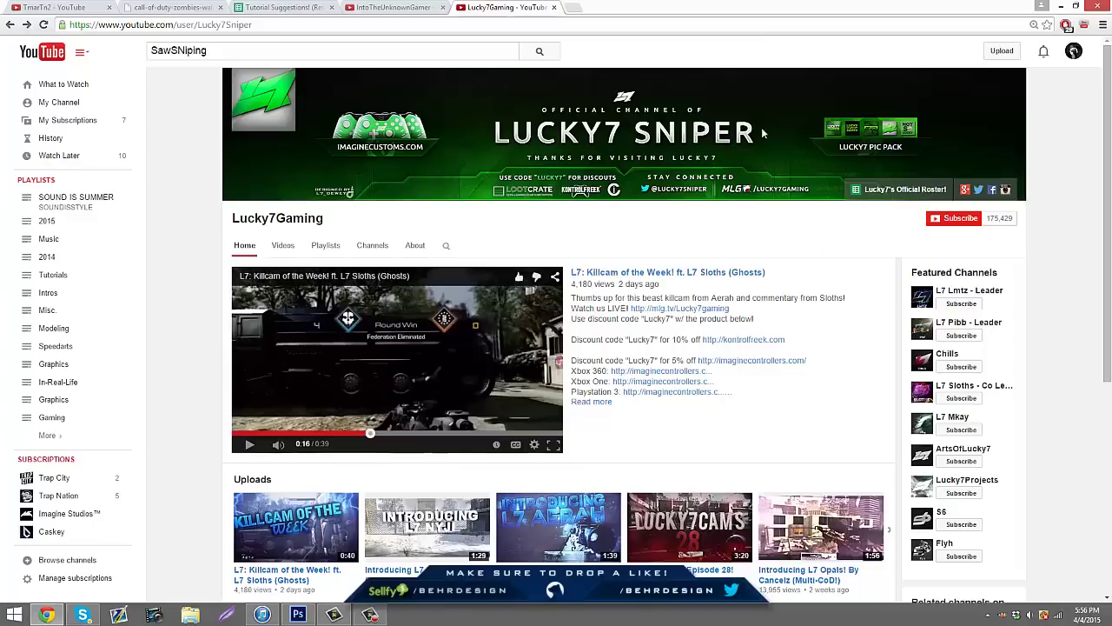
click(394, 7)
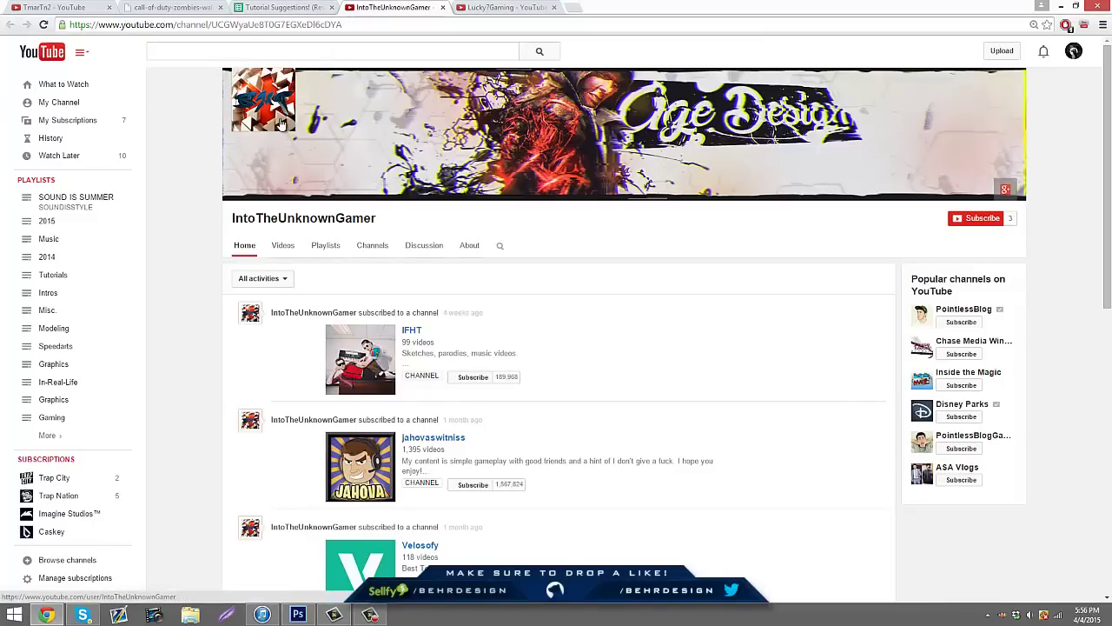
click(367, 616)
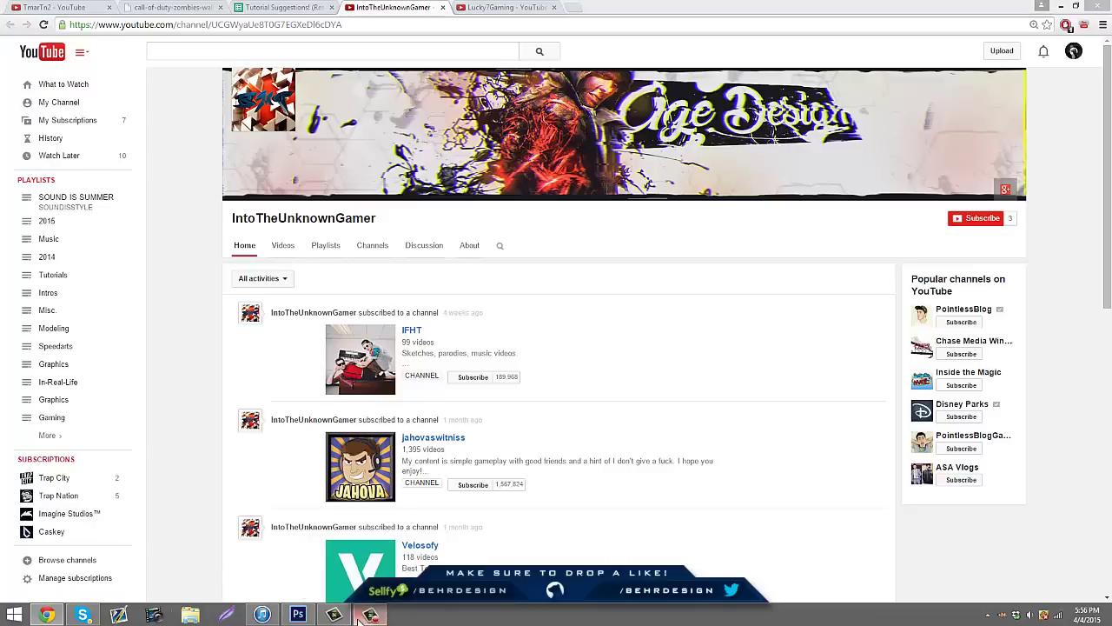
click(368, 615)
- Minimize Camtasia Studio, return to the Photoshop banner, and show the recorder panel at 0:12:07
click(334, 615)
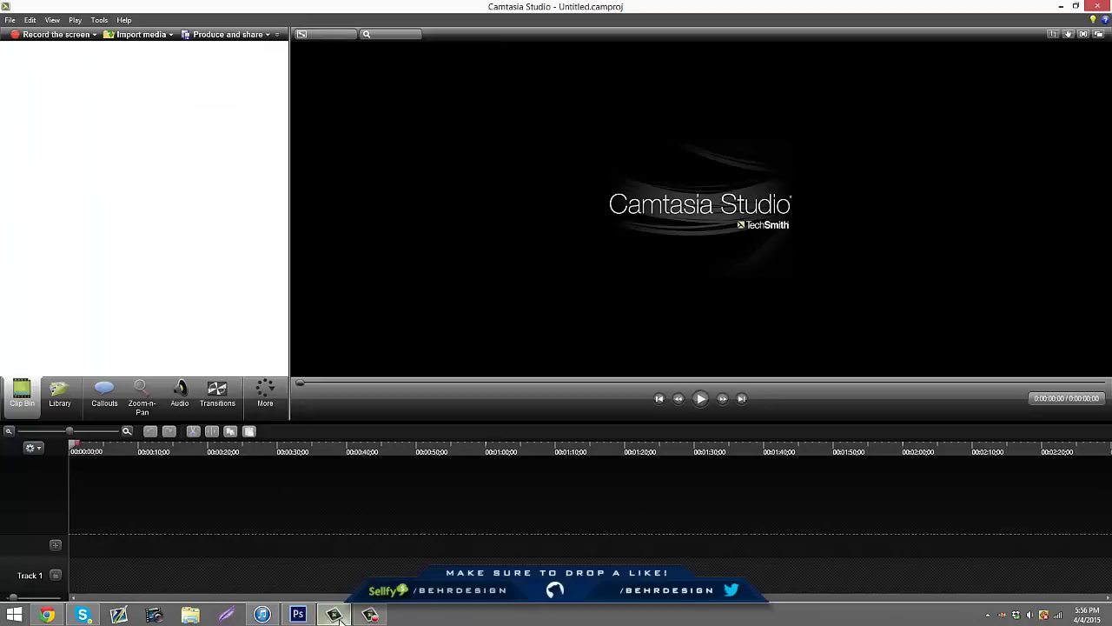
click(334, 615)
click(313, 615)
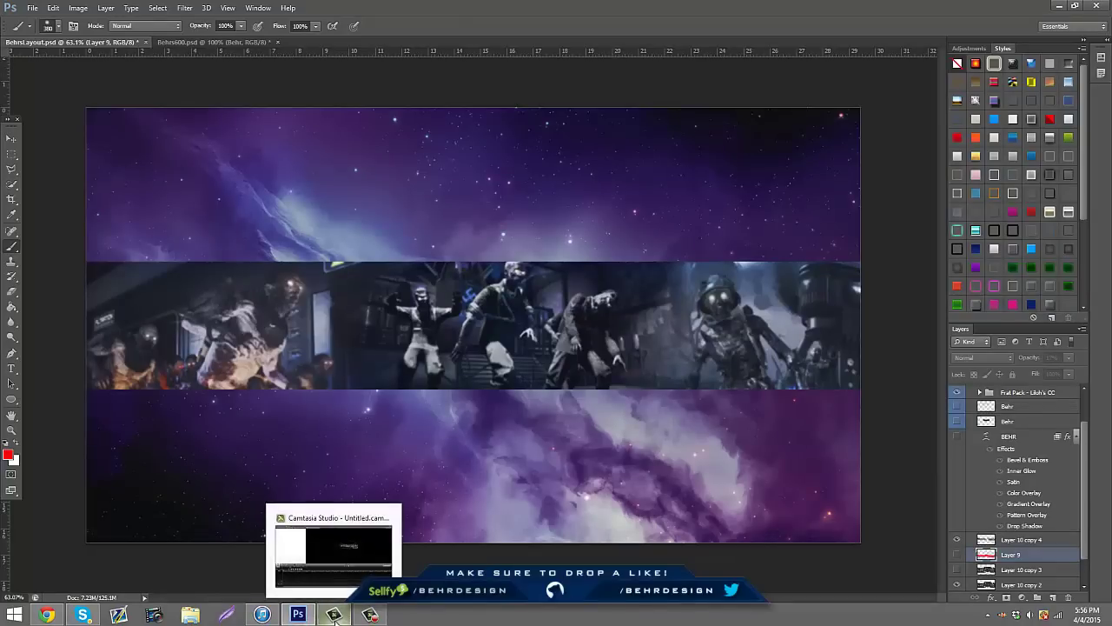
click(364, 617)
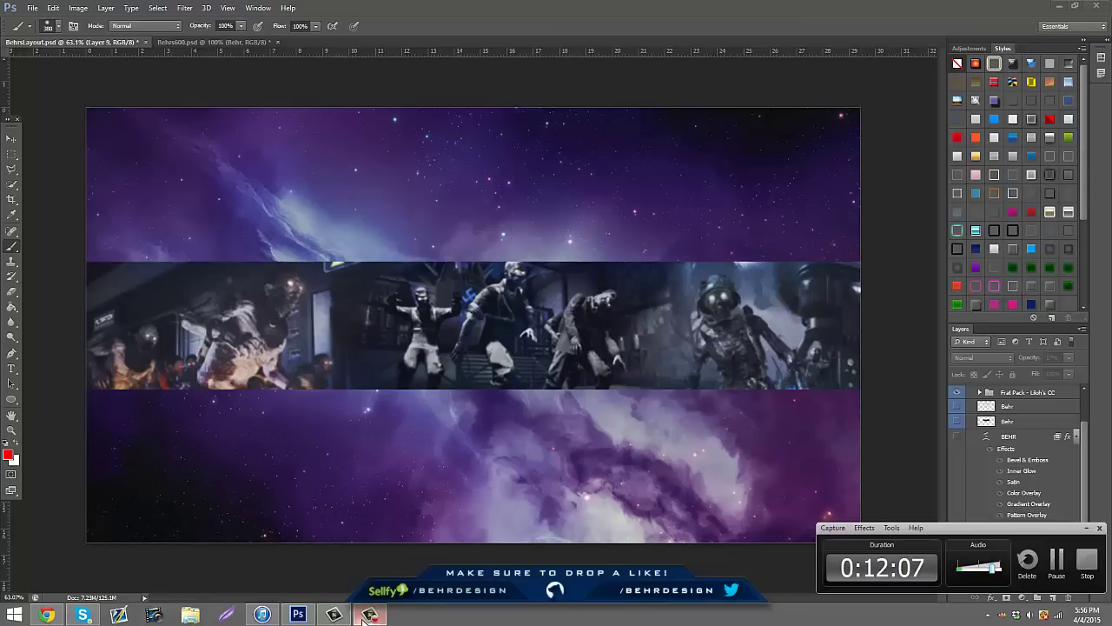